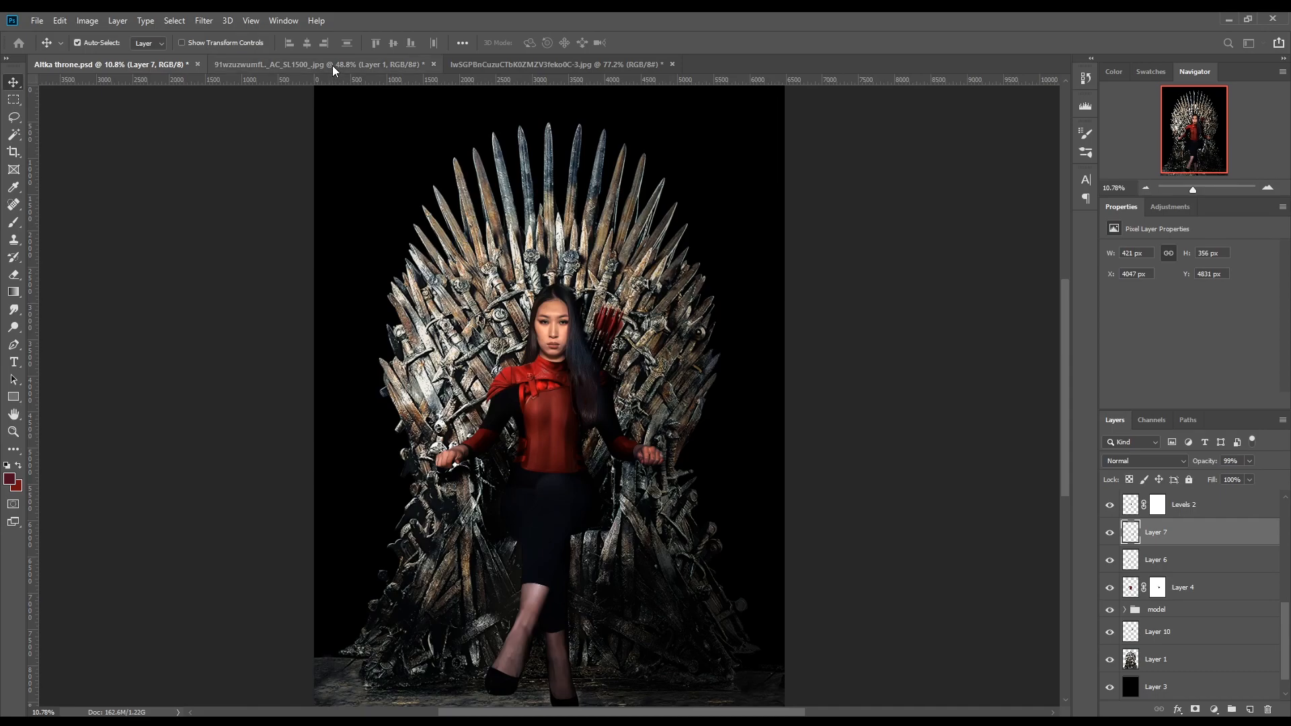
In the throne image, show the Background layer and delete the cutout on Layer 1.
left_click(332, 66)
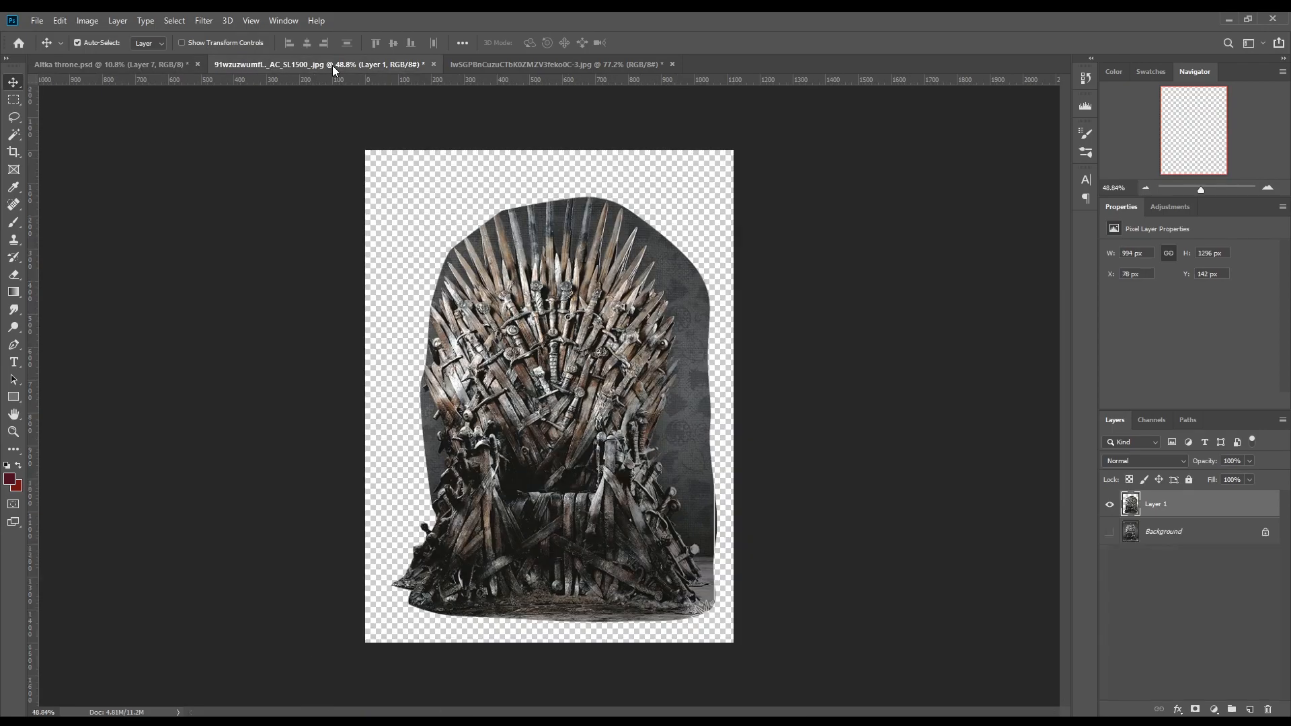
left_click(1109, 532)
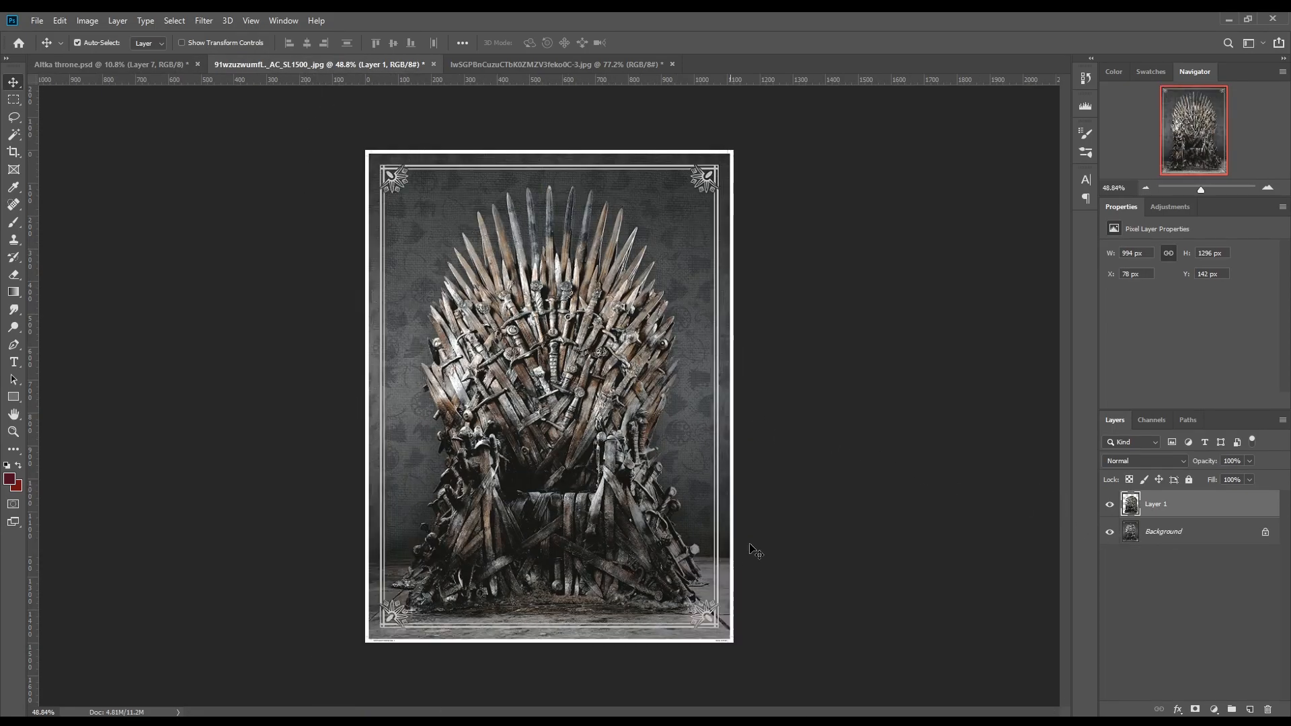
left_click_drag(1146, 498, 1267, 709)
In the image of the seated woman in red, discard the leftover path with the Pen tool.
left_click(471, 65)
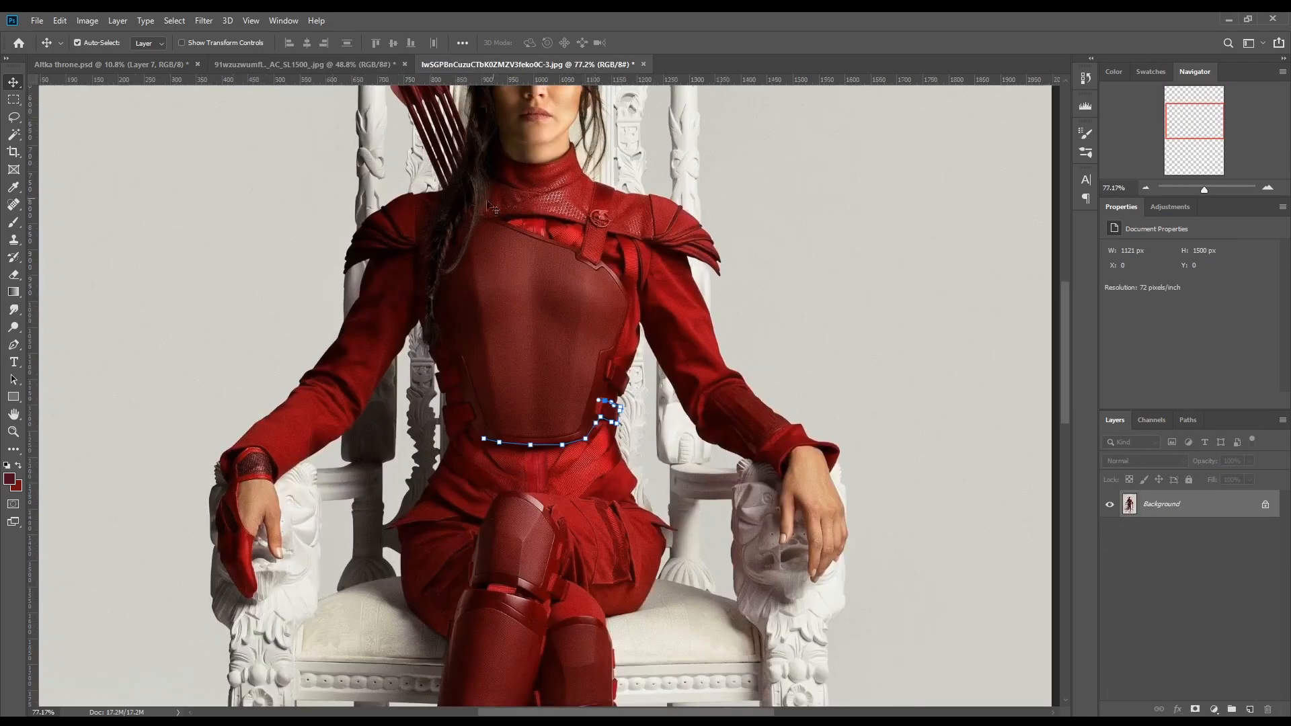
scroll(536, 291, "down", 3)
scroll(536, 291, "up", 2)
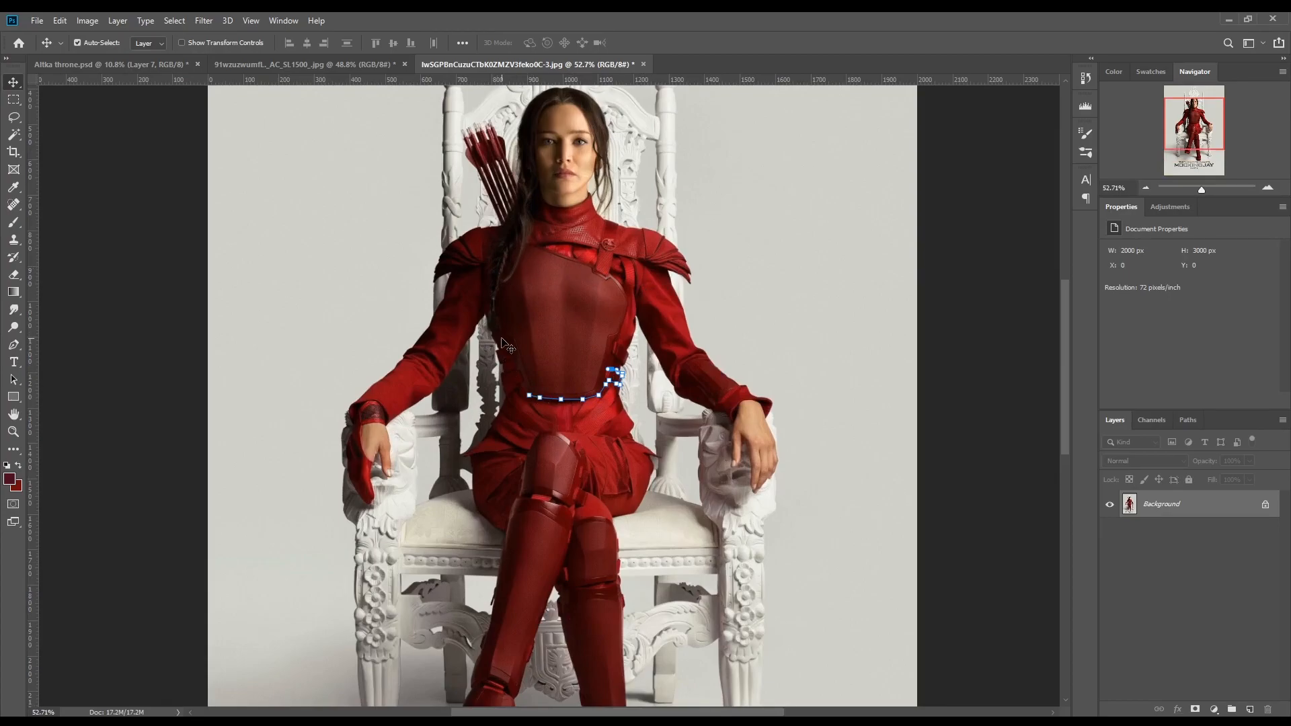
key("p")
key("Escape")
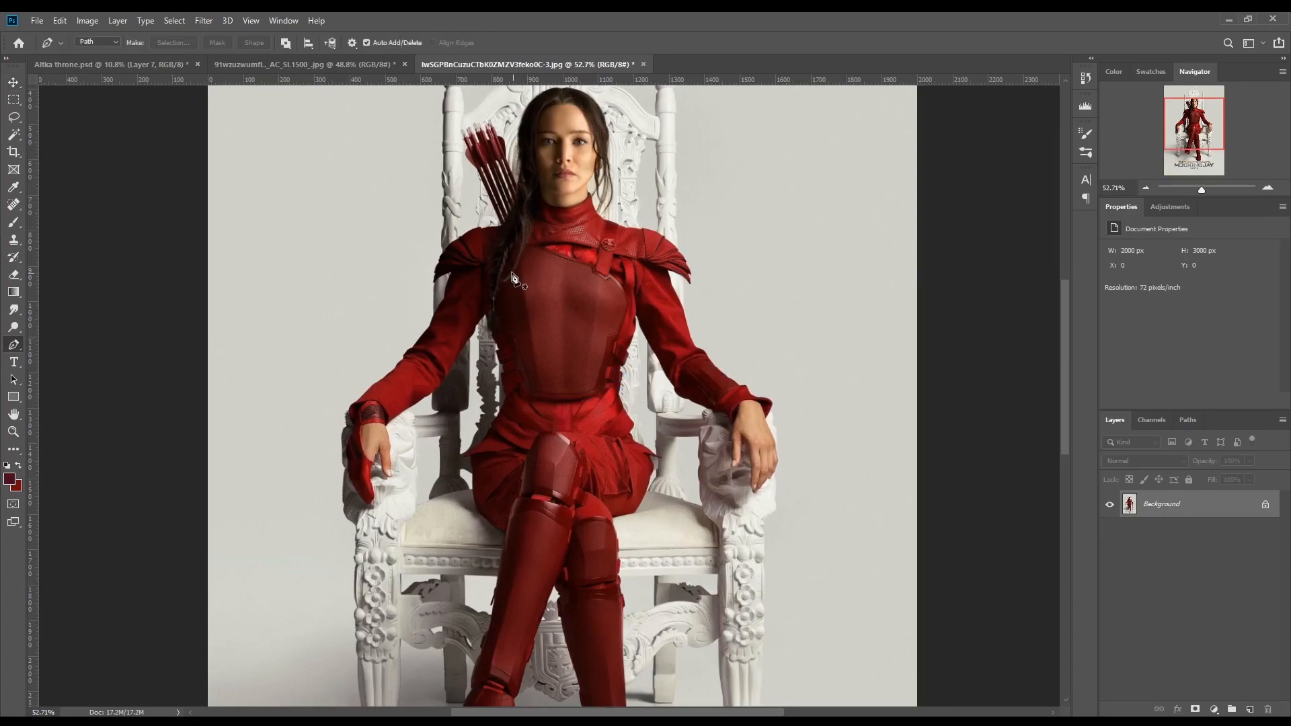
scroll(516, 277, "down", 3)
scroll(530, 289, "up", 2)
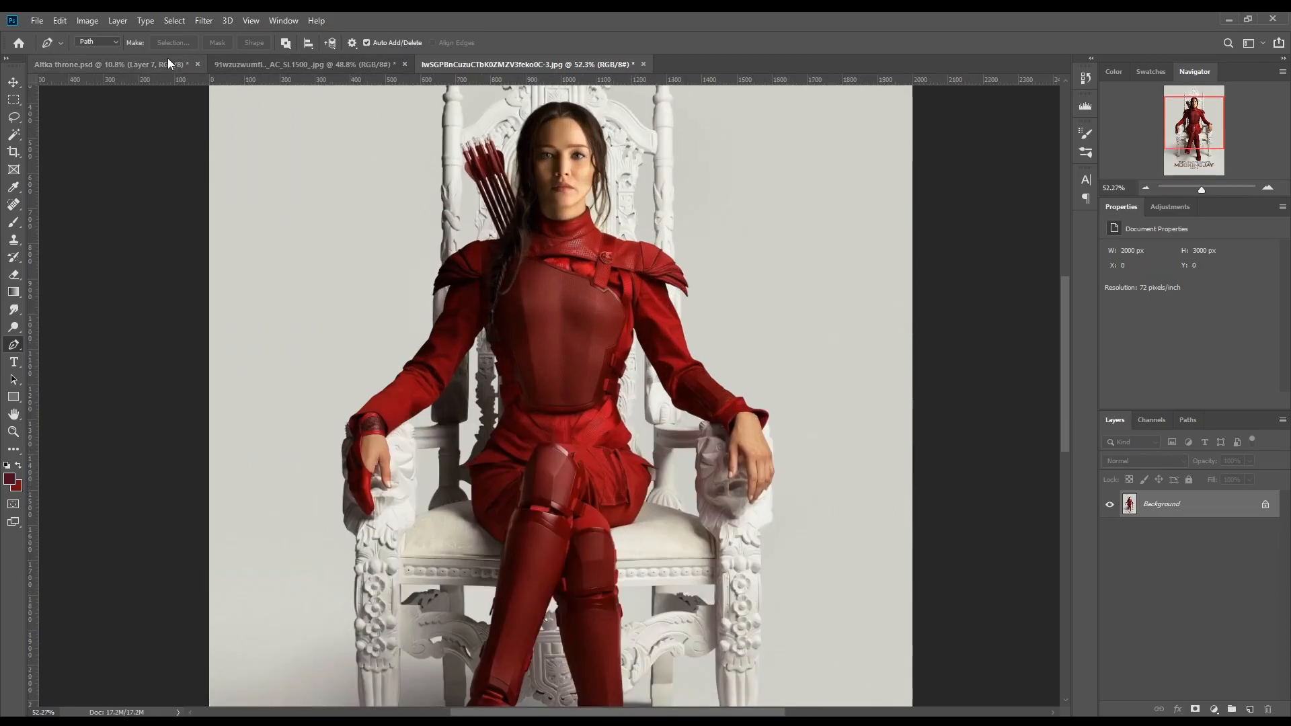
In the layered throne composite, hide the upper layers from Layer 14 down to Layer 2 copy 2.
left_click(168, 59)
scroll(450, 336, "down", 3)
scroll(537, 376, "up", 3)
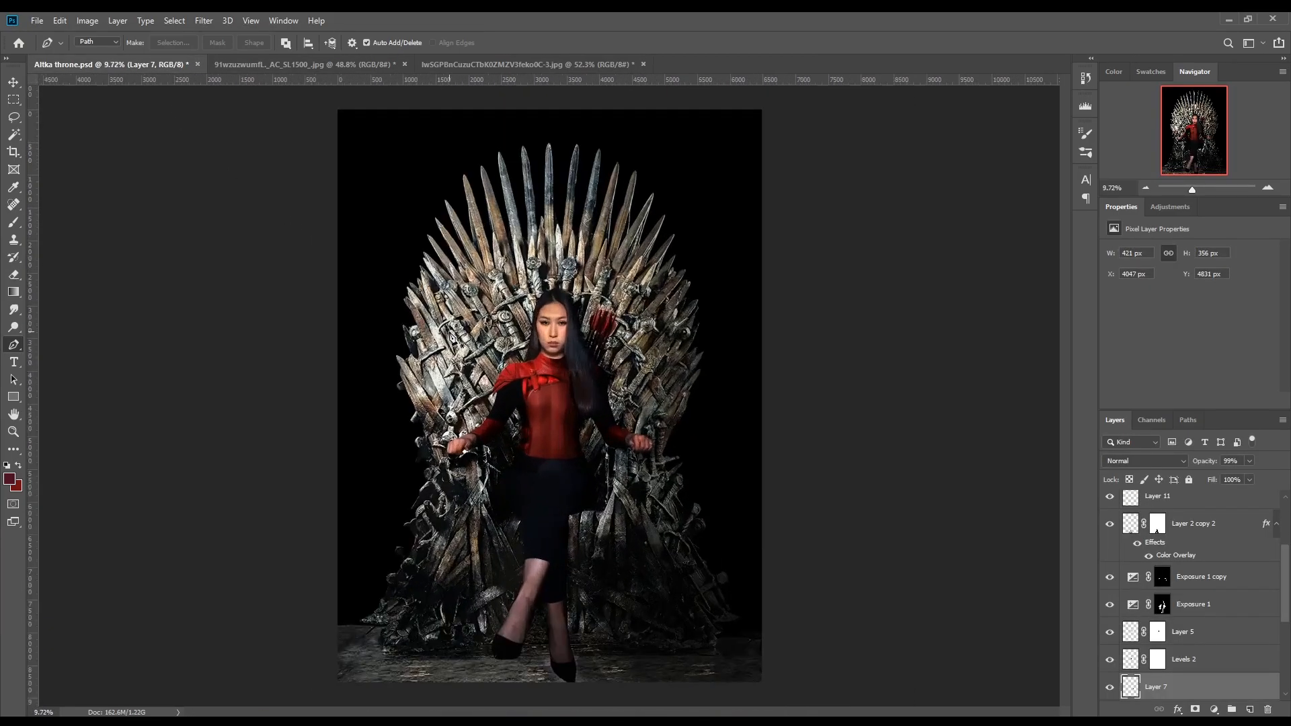
scroll(1149, 528, "up", 3)
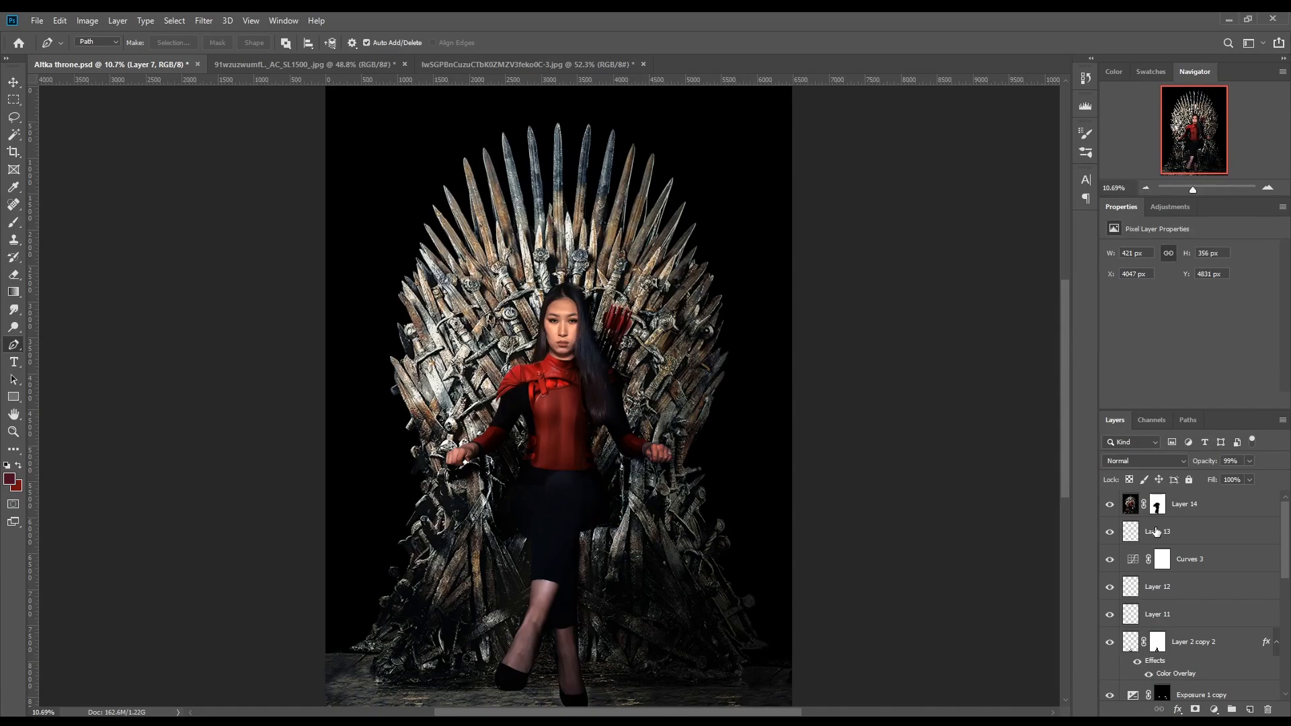
left_click_drag(1109, 532, 1111, 589)
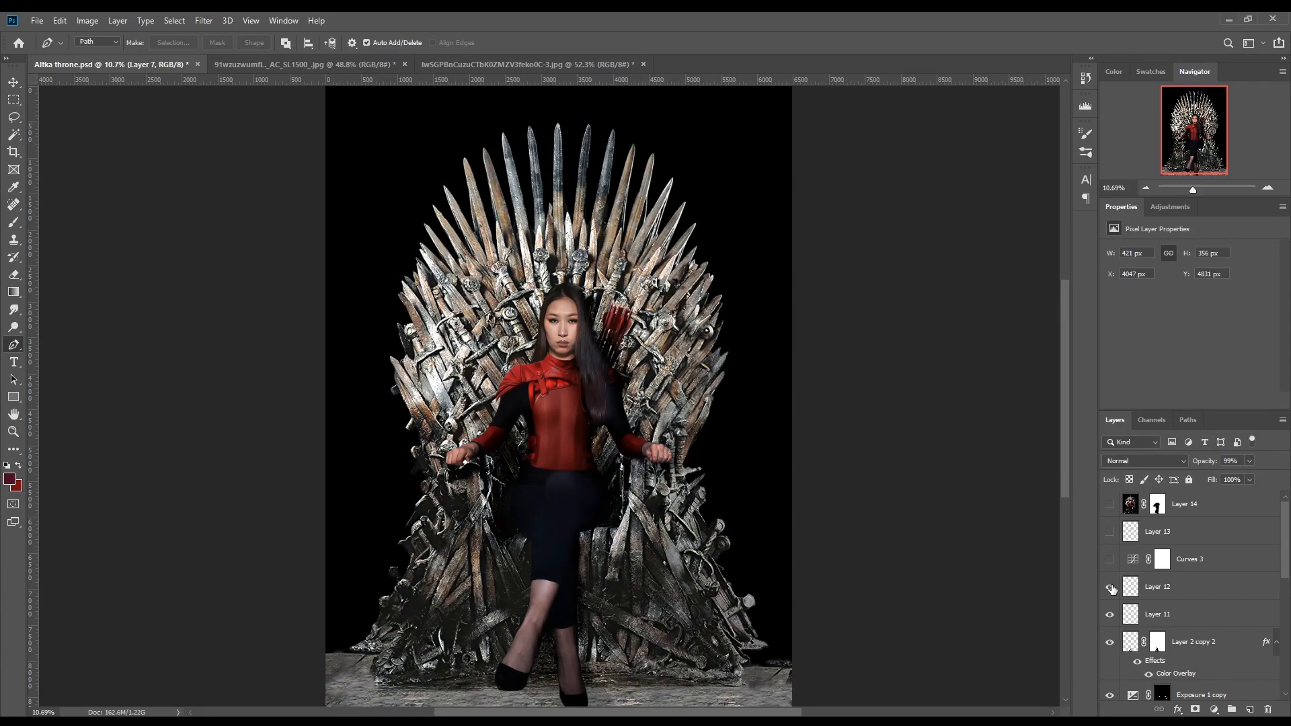
left_click(1110, 640)
Hide the layers from Exposure 1 copy down to Layer 10, and the black Layer 3, leaving Layer 1 shown.
scroll(1145, 575, "down", 2)
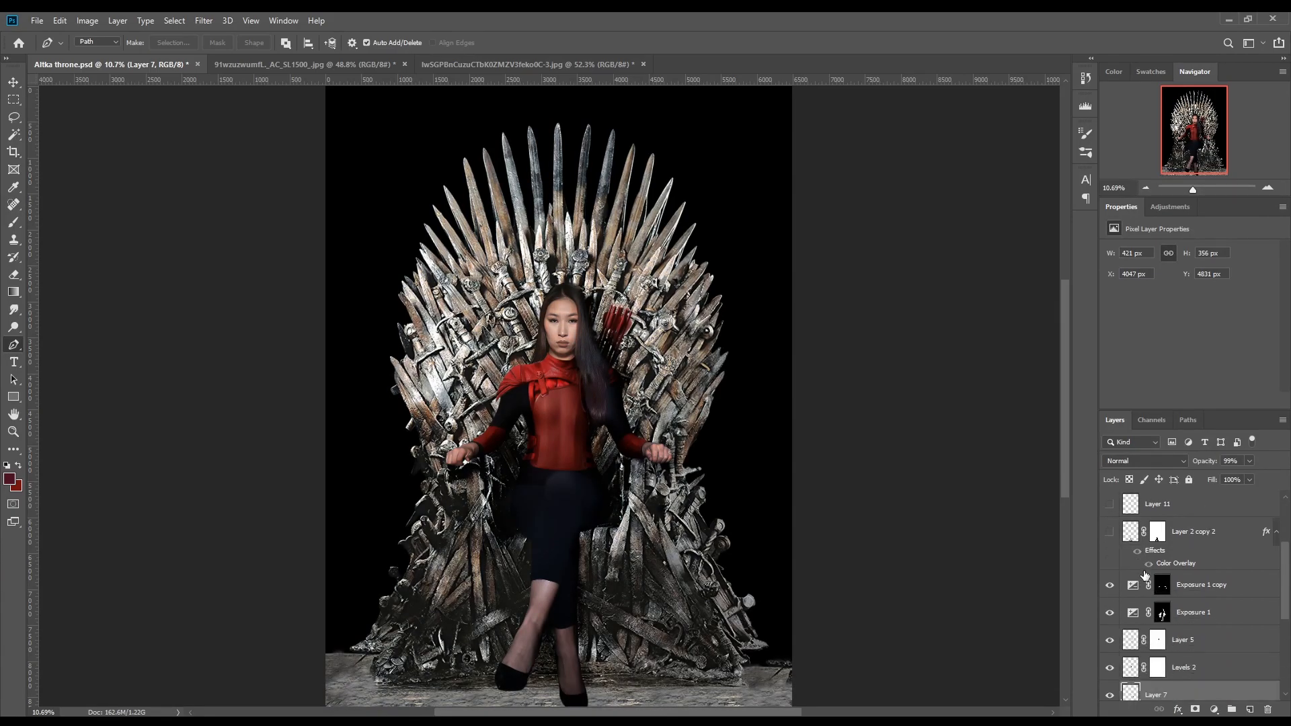
left_click(1110, 612)
scroll(1126, 592, "down", 3)
left_click_drag(1110, 543, 1109, 659)
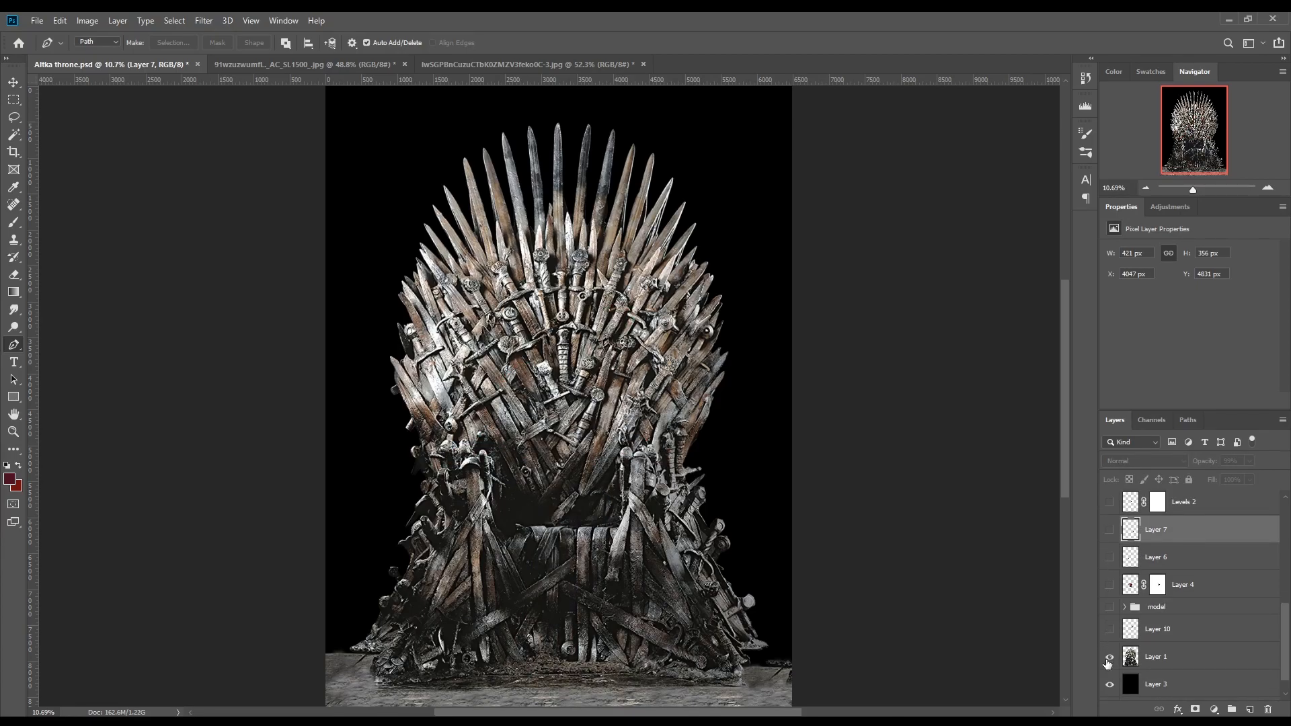
left_click(1109, 686)
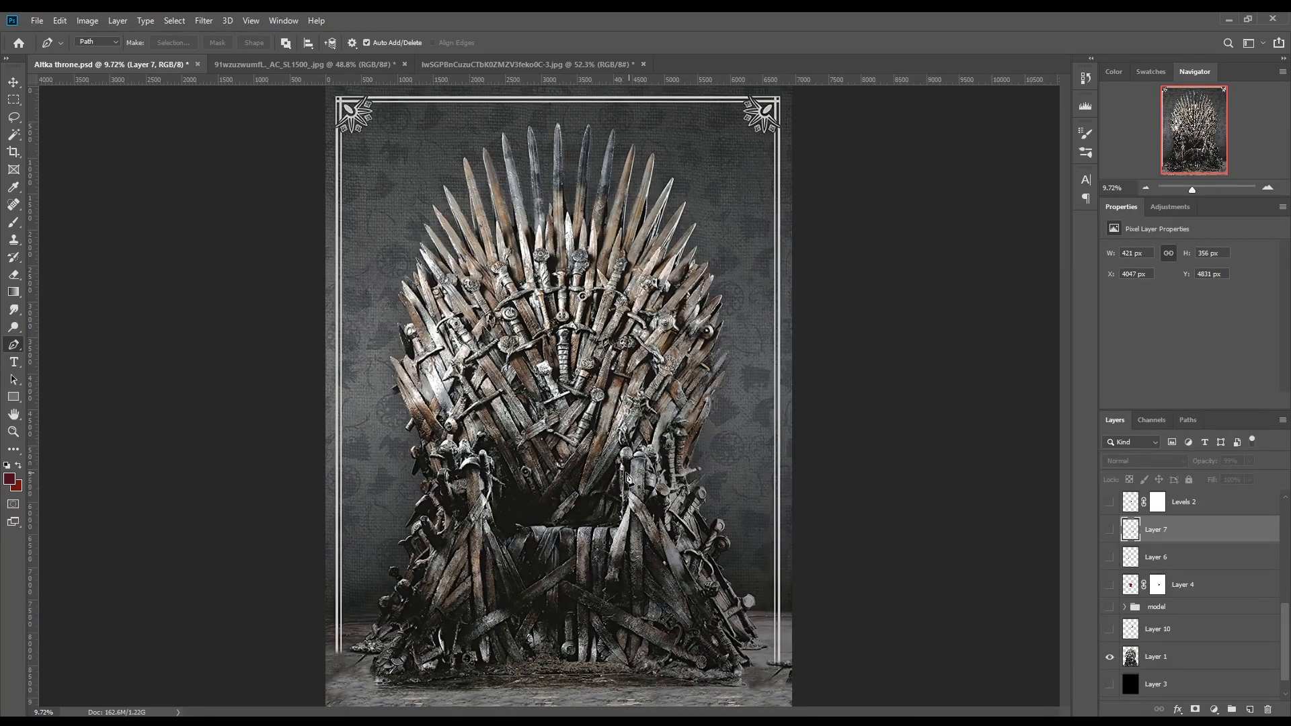
Show Layer 10 with the red arrows and the black background on Layer 3.
scroll(862, 600, "down", 7)
scroll(862, 600, "up", 6)
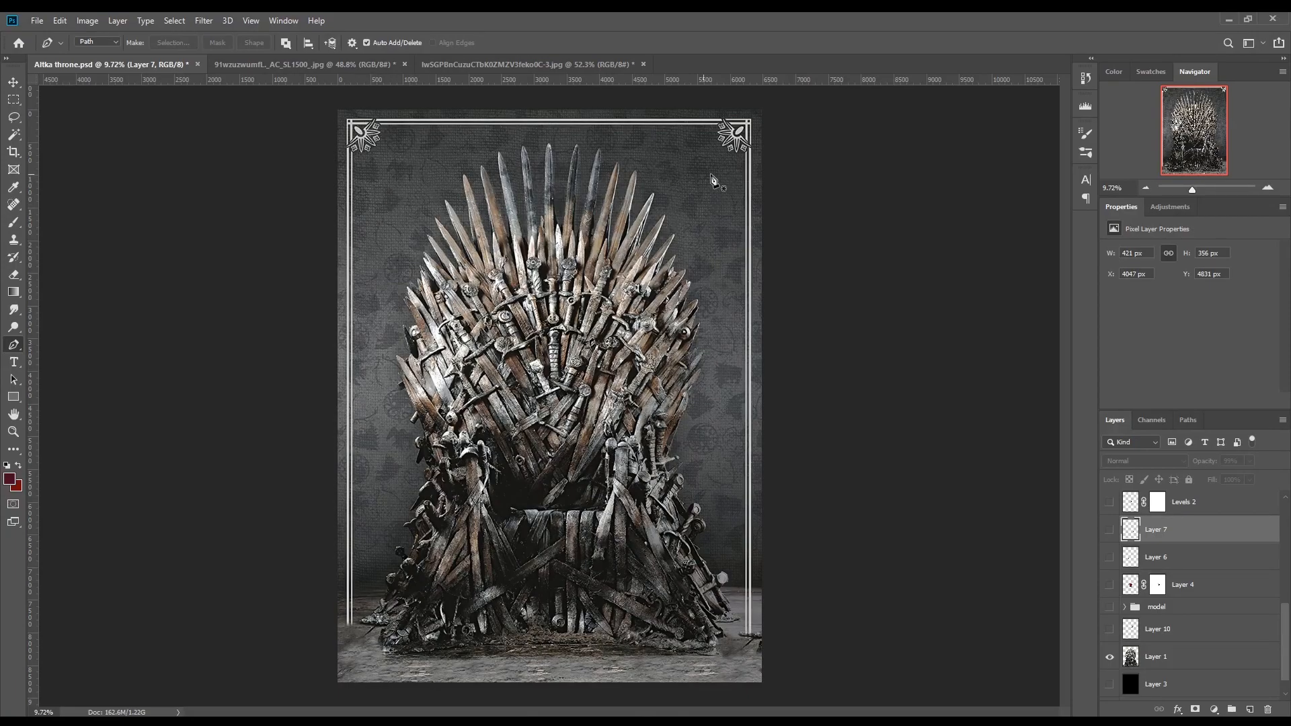
left_click(1110, 630)
left_click(1109, 630)
left_click(1110, 630)
left_click(1109, 683)
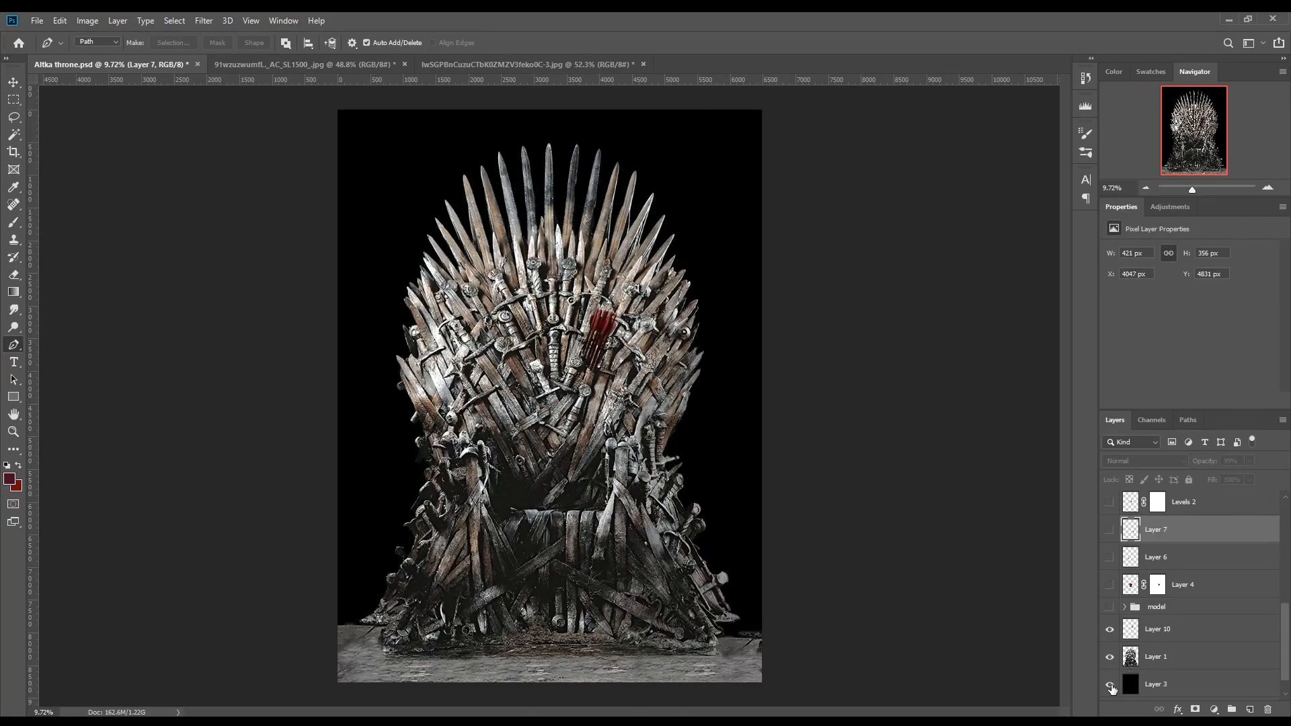
scroll(1111, 687, "down", 1)
In the throne image, trace the detailed lower-left edge of the throne closely with the Pen tool.
left_click(303, 64)
scroll(504, 349, "down", 4)
scroll(504, 349, "up", 7)
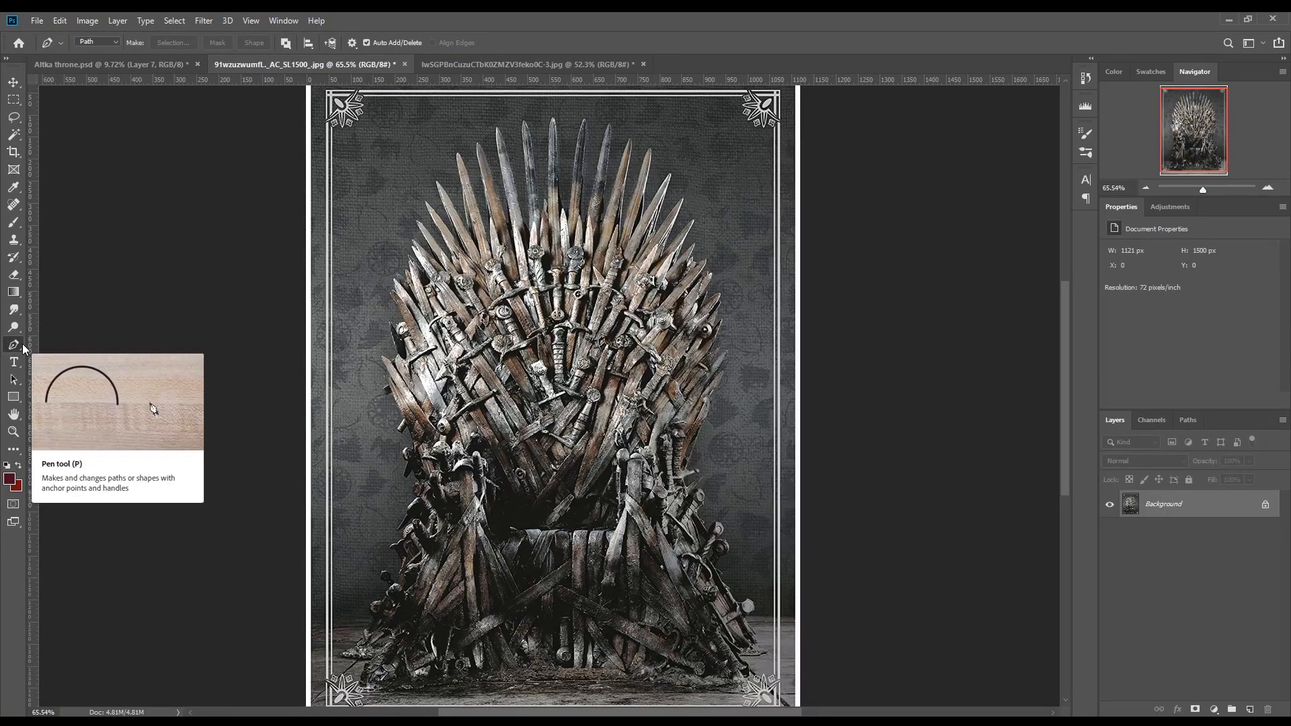
scroll(338, 575, "up", 4)
scroll(338, 574, "down", 2)
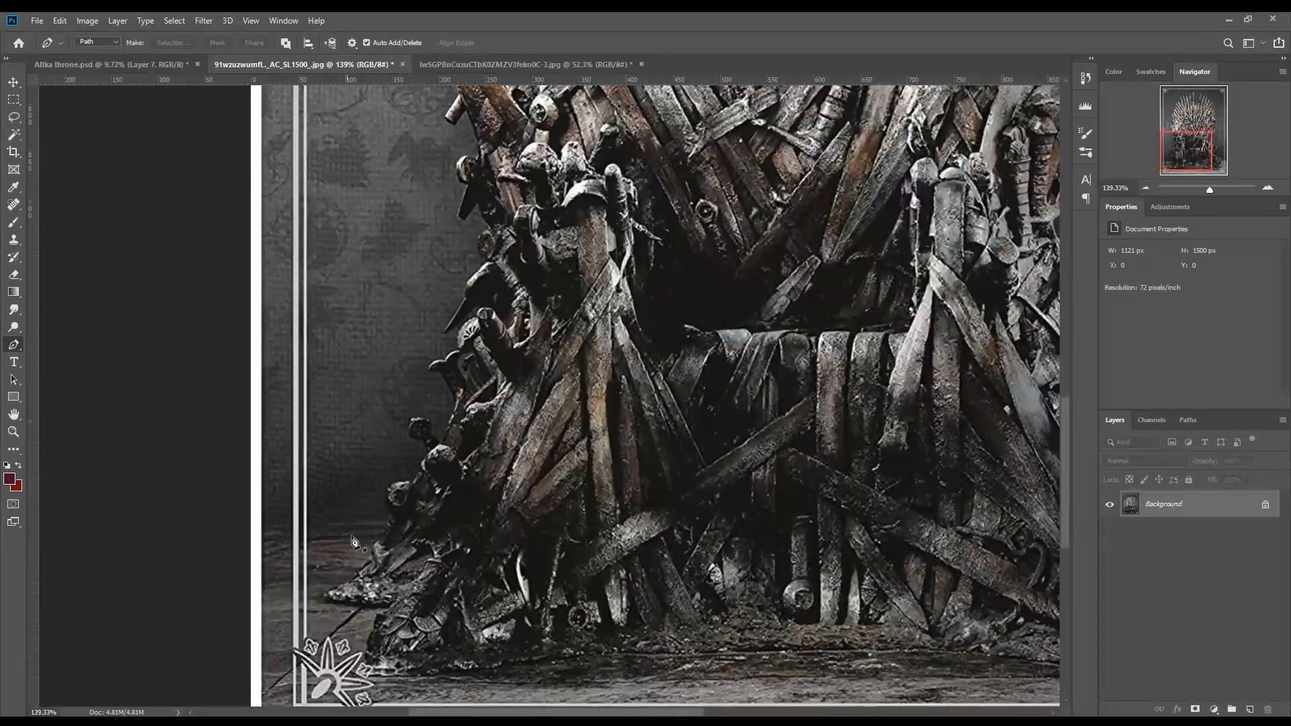
scroll(310, 627, "up", 2)
left_click(312, 618)
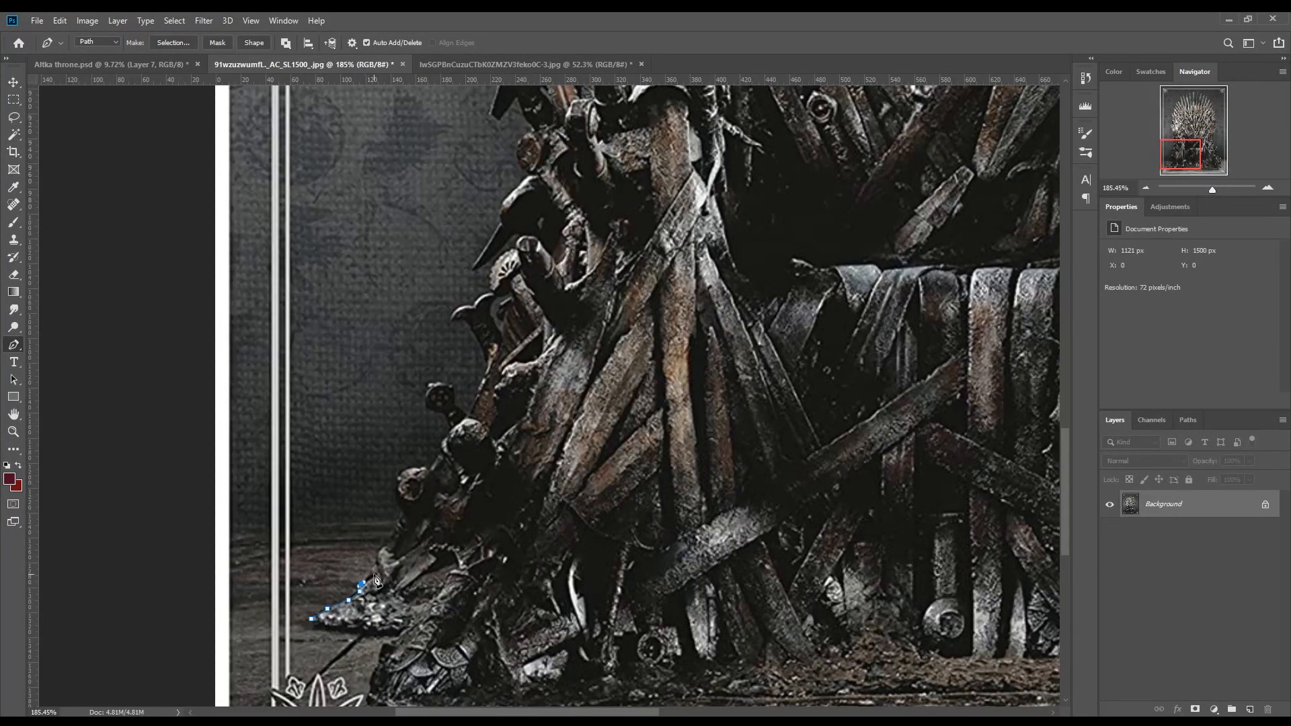
left_click(385, 542)
left_click(396, 531)
left_click(418, 468)
left_click(485, 352)
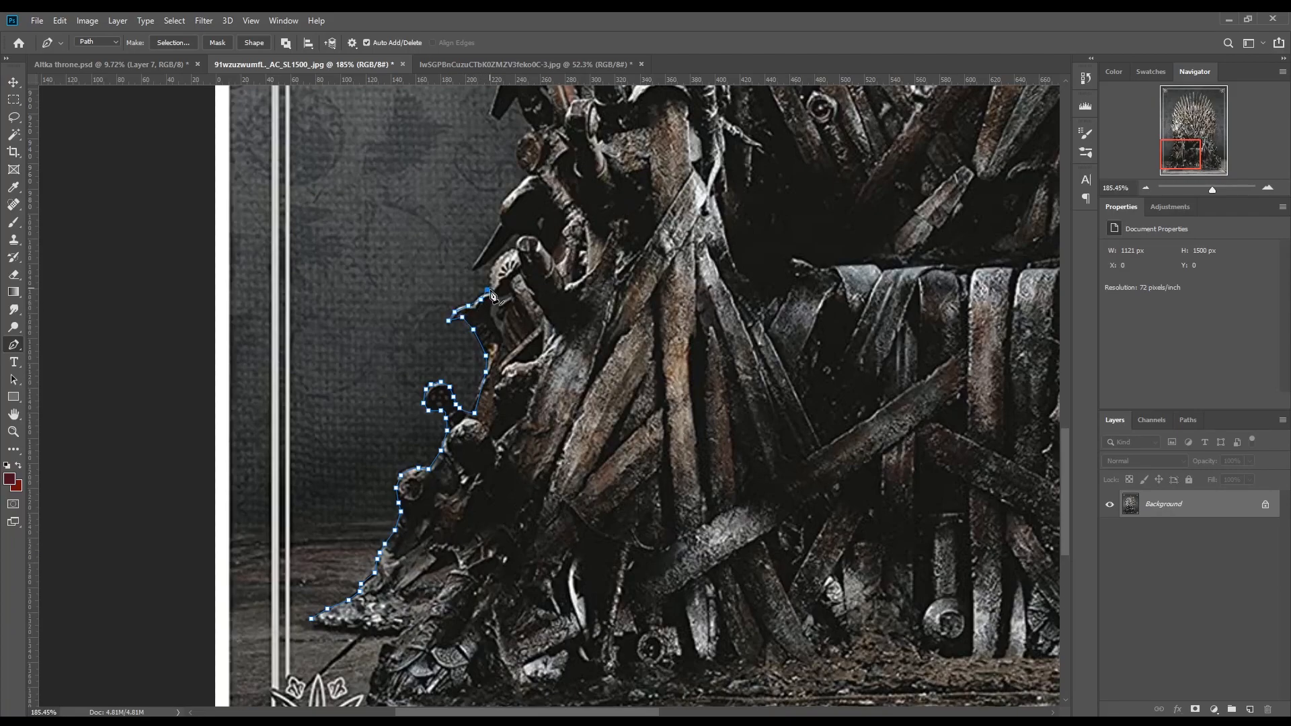
Continue the path loosely up the throne's left side and around the tops of the swords.
scroll(440, 413, "down", 5)
scroll(461, 414, "down", 4)
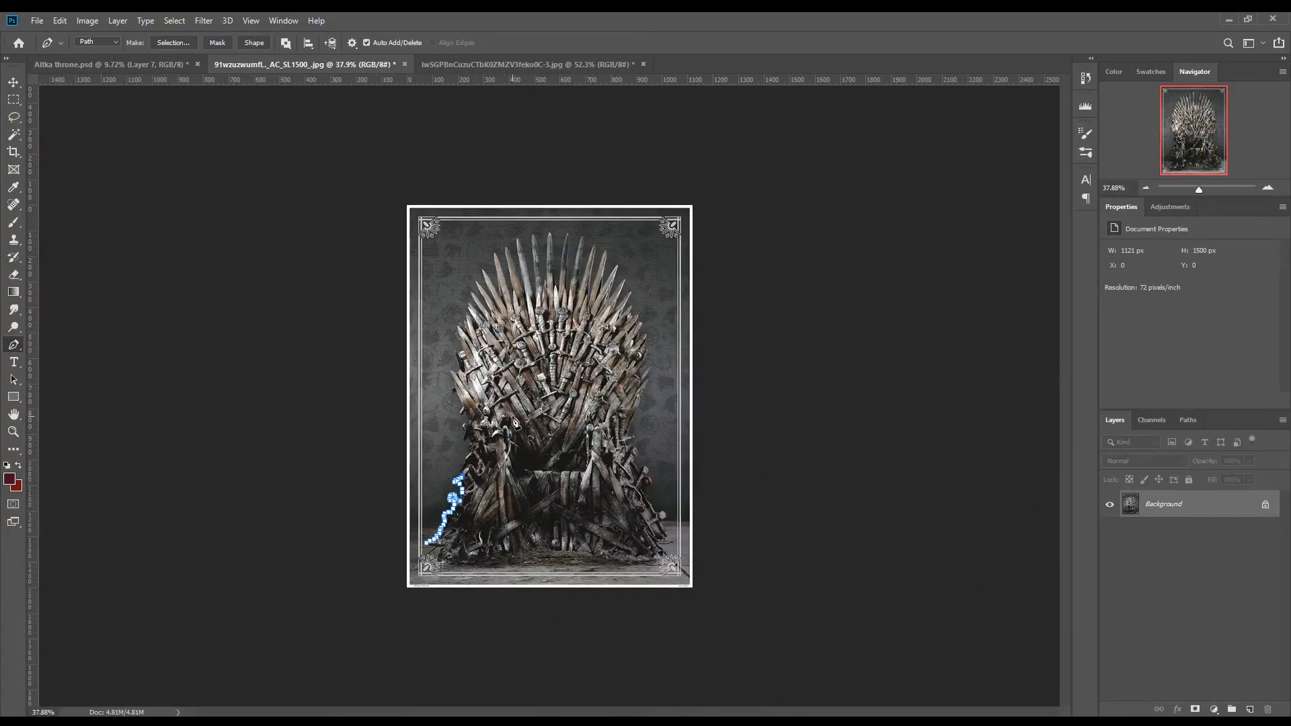
scroll(444, 424, "up", 1)
left_click(437, 410)
left_click_drag(453, 304, 456, 291)
left_click_drag(473, 254, 485, 240)
left_click_drag(535, 218, 539, 217)
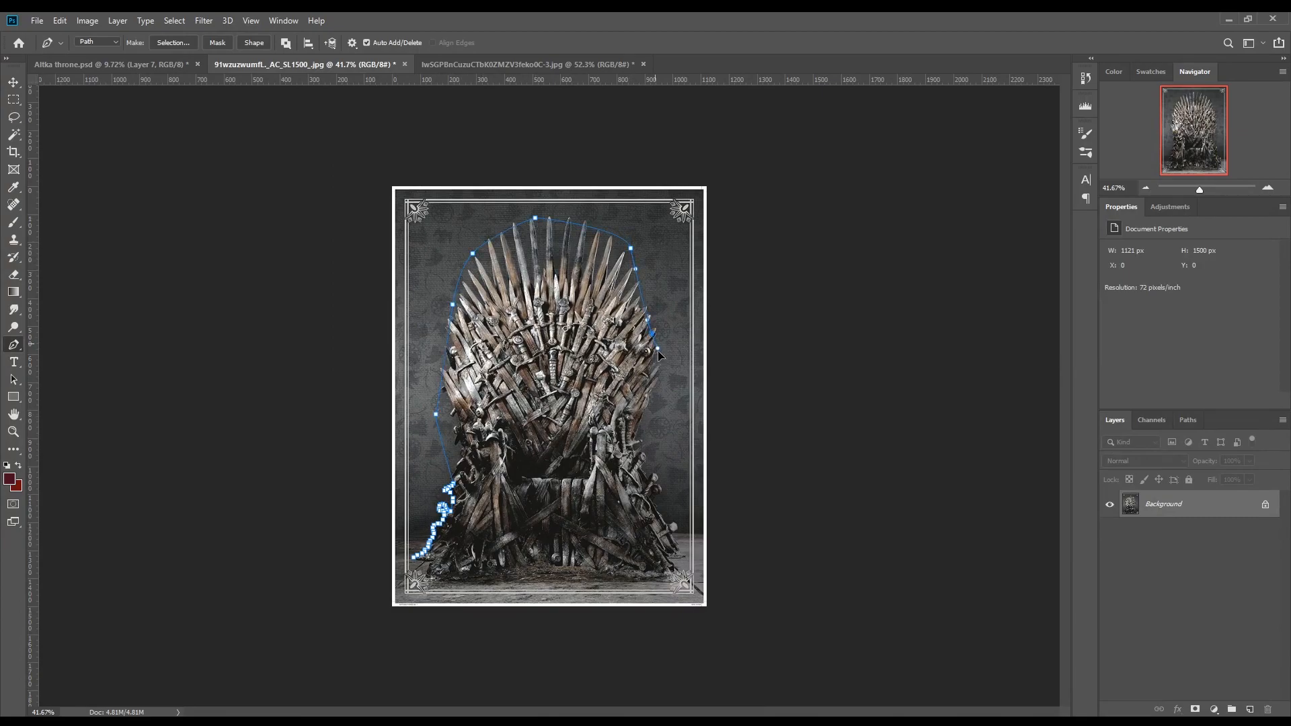
Continue the path down the throne's right side and along its base, closing it at the starting point.
left_click(670, 454)
left_click(684, 511)
left_click_drag(683, 543, 686, 558)
left_click(534, 580)
left_click_drag(465, 573, 429, 567)
scroll(413, 571, "up", 7)
scroll(330, 590, "down", 3)
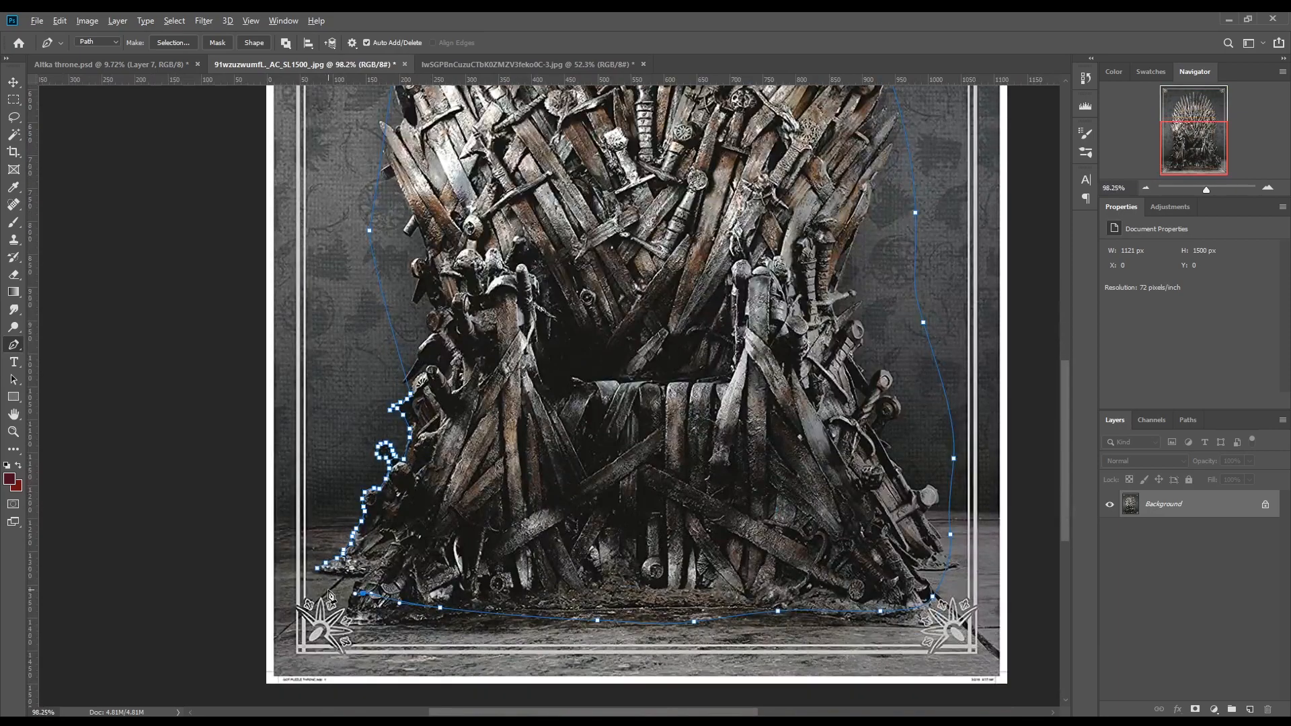
scroll(329, 593, "up", 3)
left_click(310, 552)
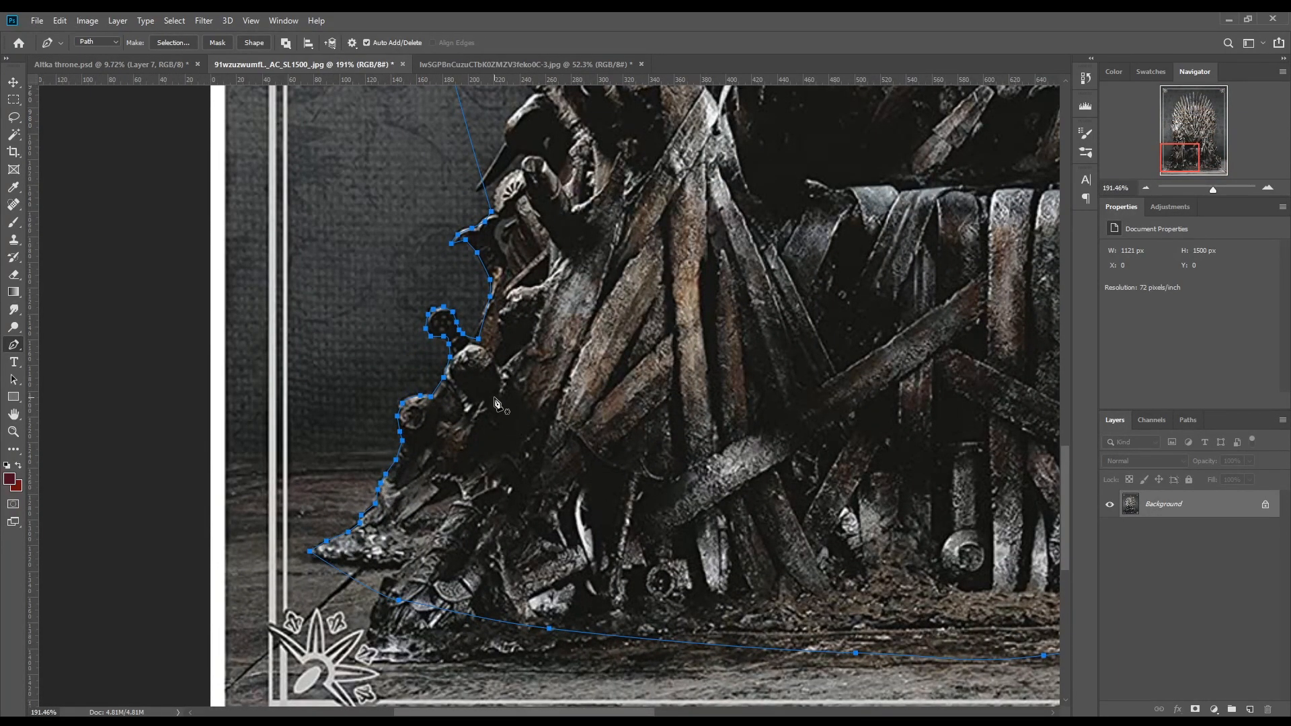
Turn the path into a new anti-aliased selection with 0 px feather and copy the throne to a new layer.
right_click(525, 358)
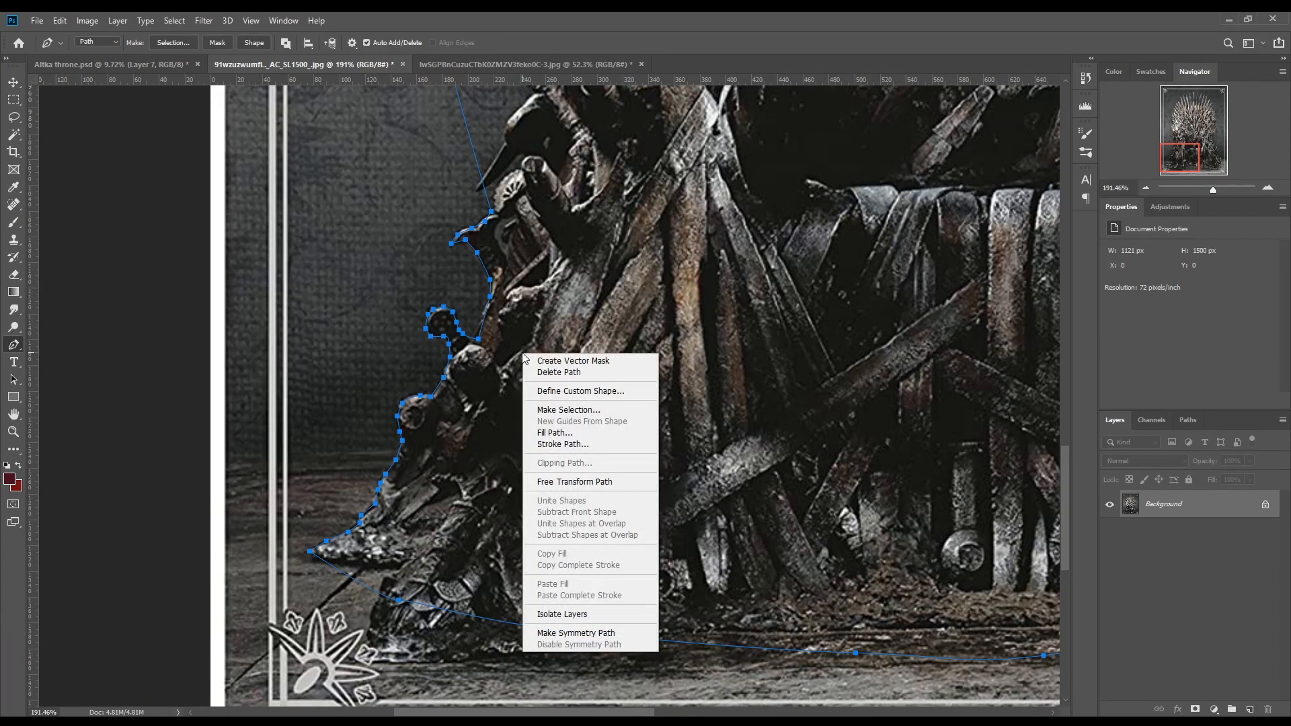
left_click(548, 409)
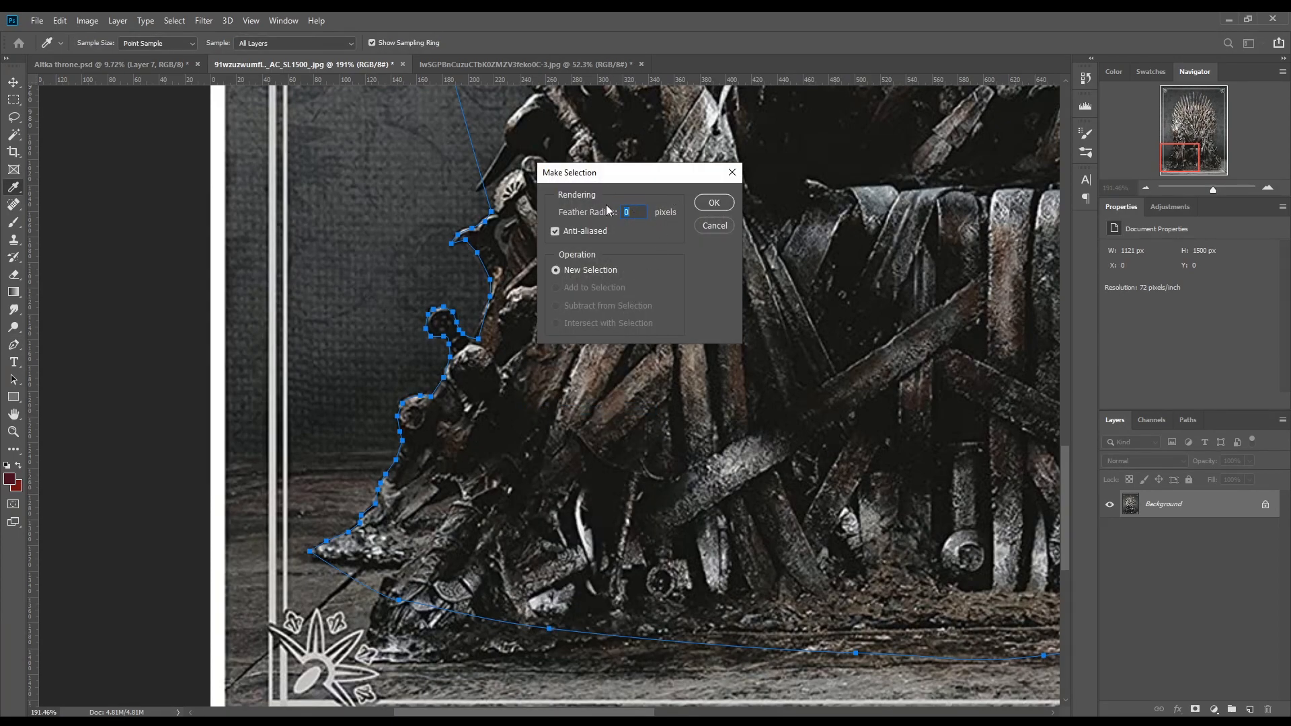
left_click(714, 202)
scroll(531, 369, "down", 5)
scroll(531, 369, "up", 1)
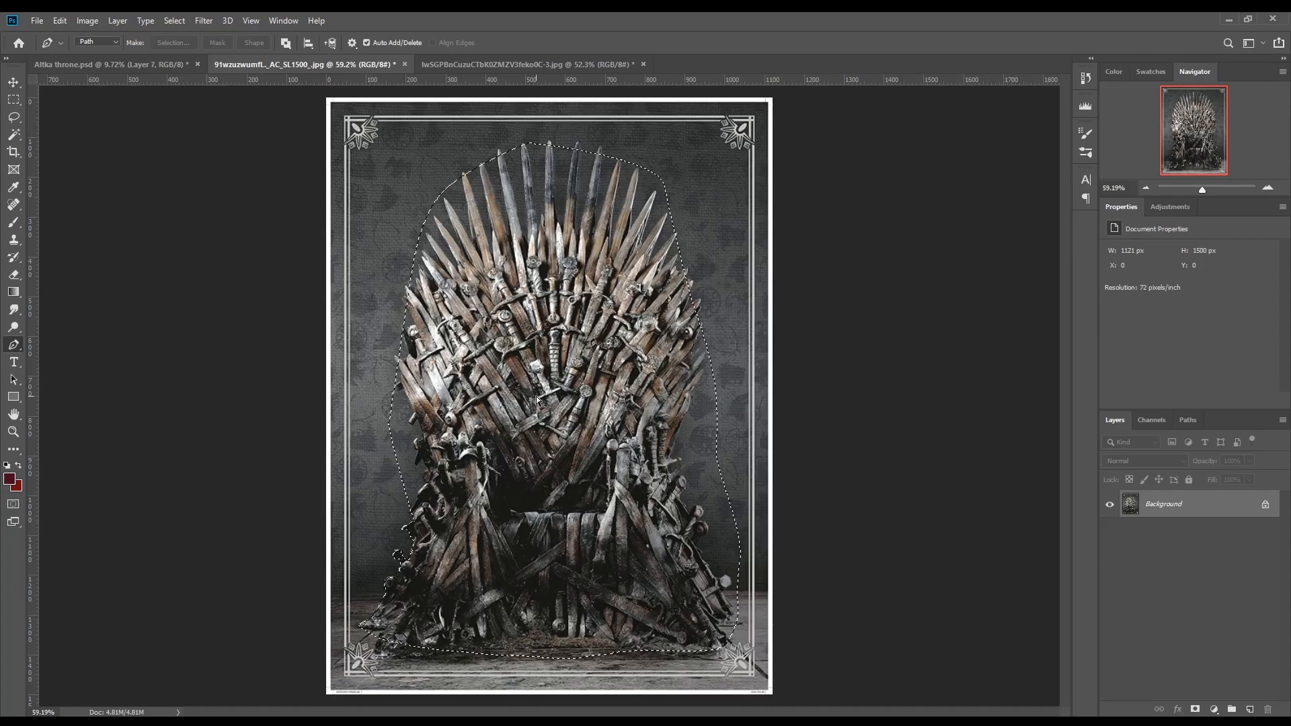
key("ctrl+j")
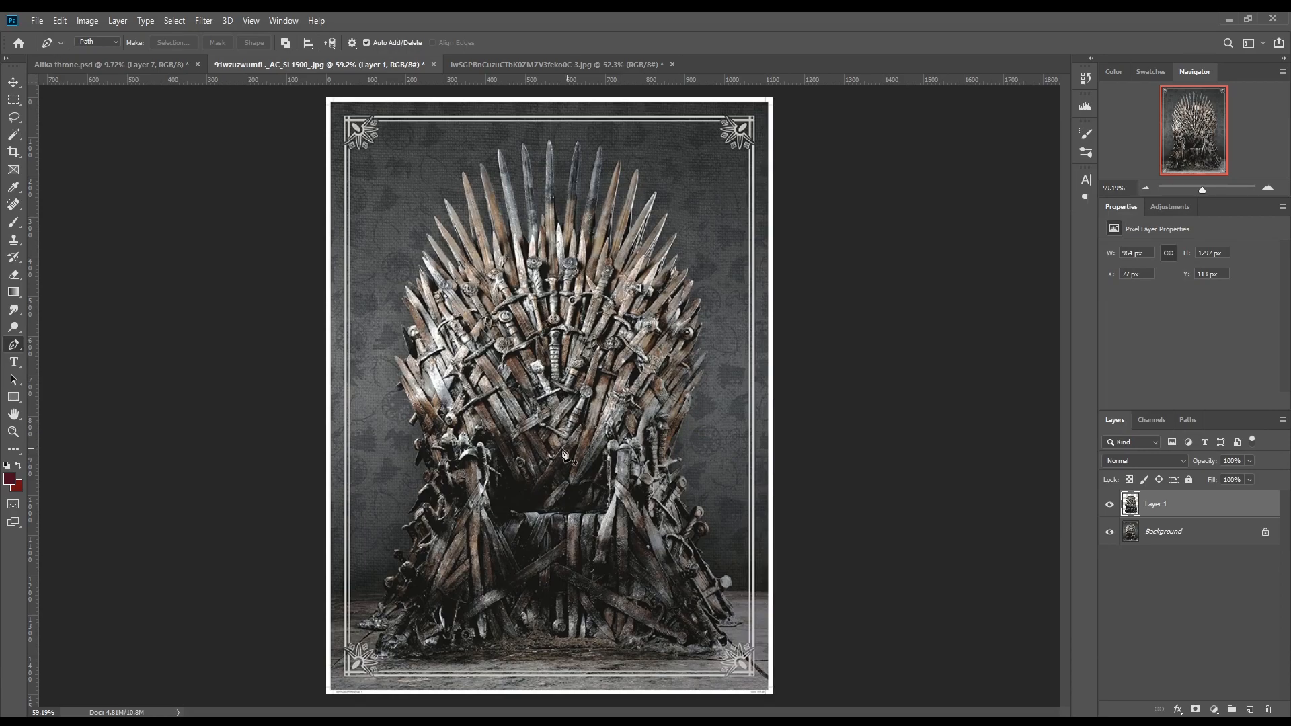
Hide the Background layer to isolate the throne cutout.
scroll(537, 450, "down", 4)
scroll(552, 437, "up", 5)
scroll(572, 423, "down", 3)
scroll(573, 420, "up", 3)
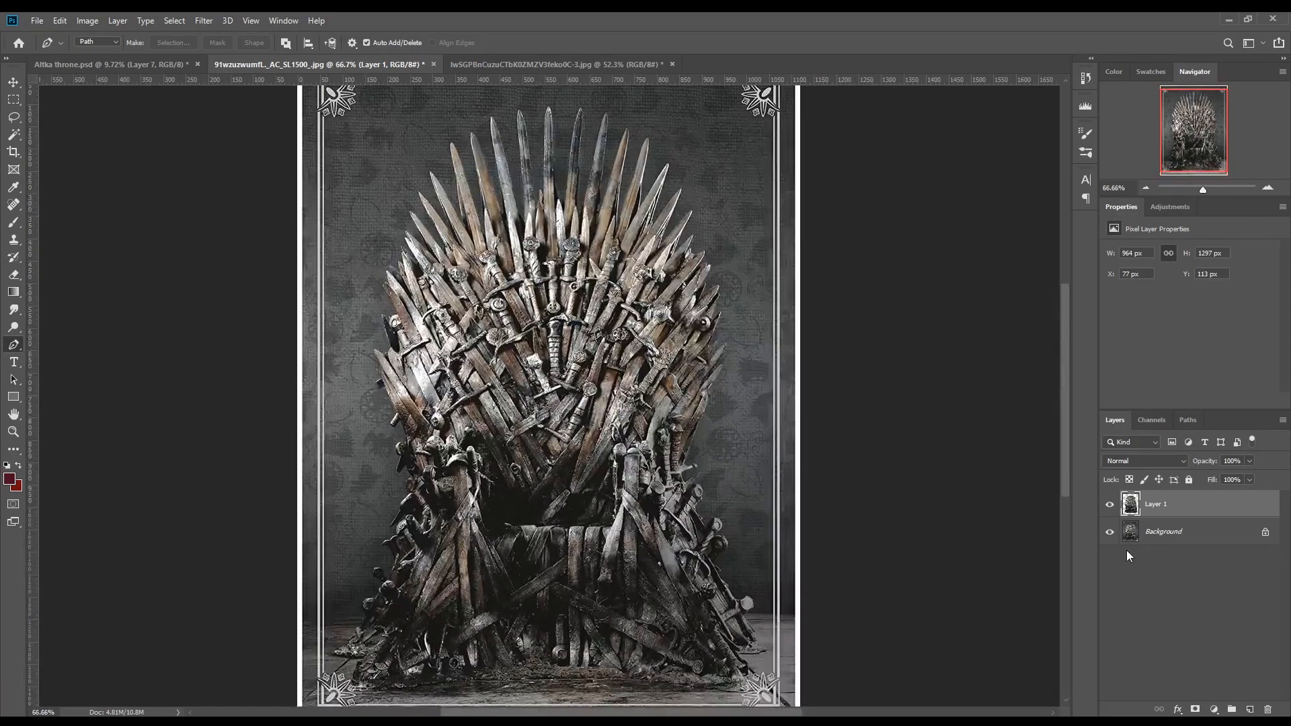
left_click(1109, 532)
scroll(548, 376, "down", 2)
scroll(551, 376, "up", 1)
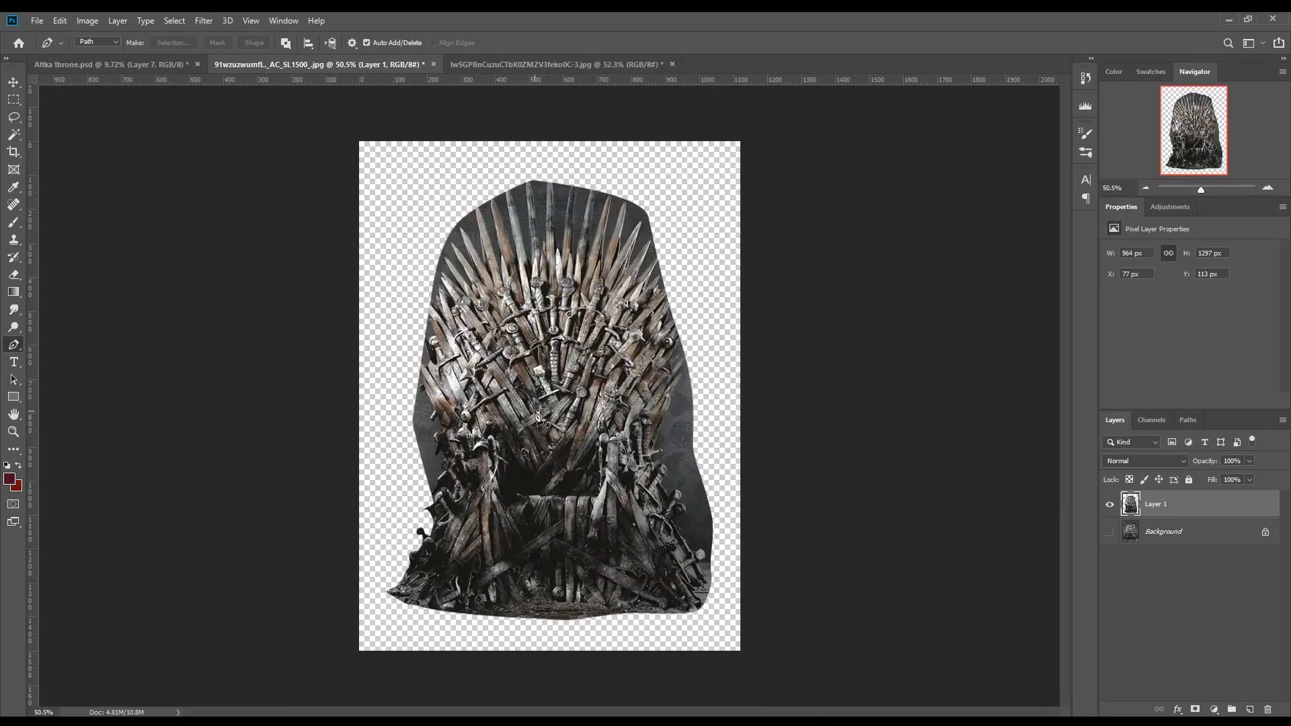
In the layered throne composite, show the model group and inspect the woman seated on the throne.
key("v")
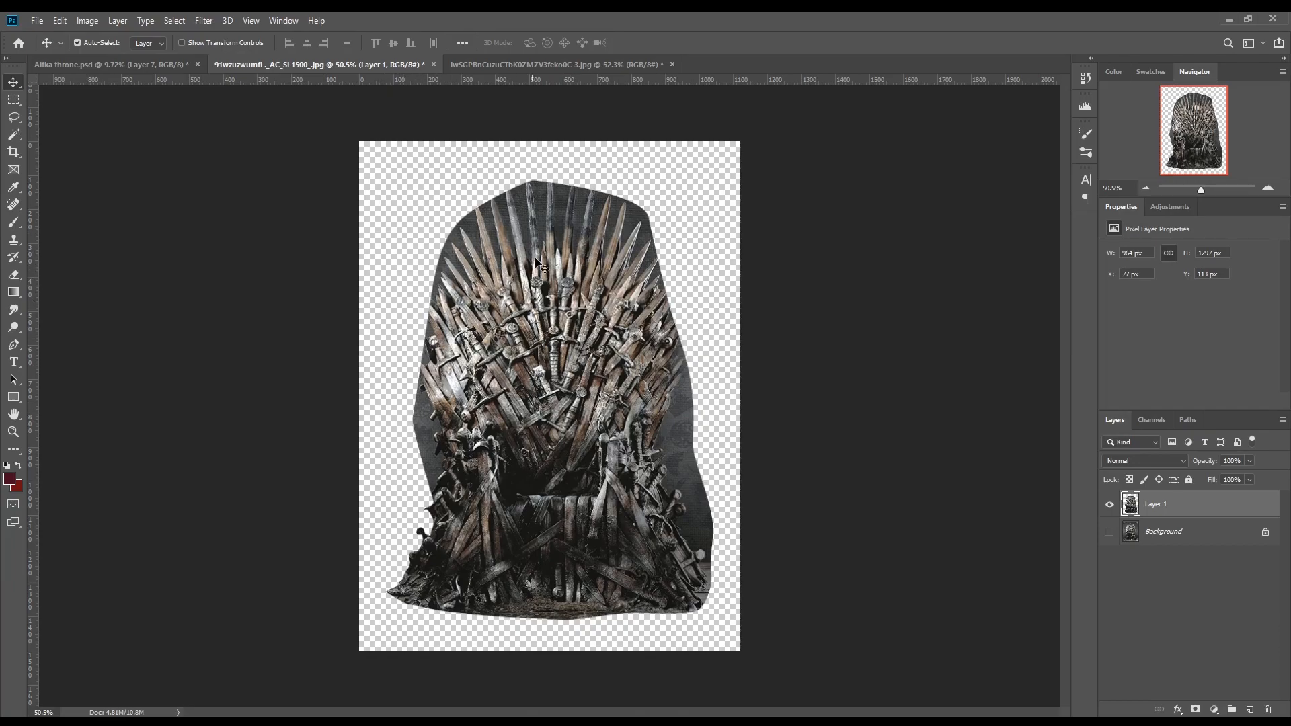
left_click(169, 69)
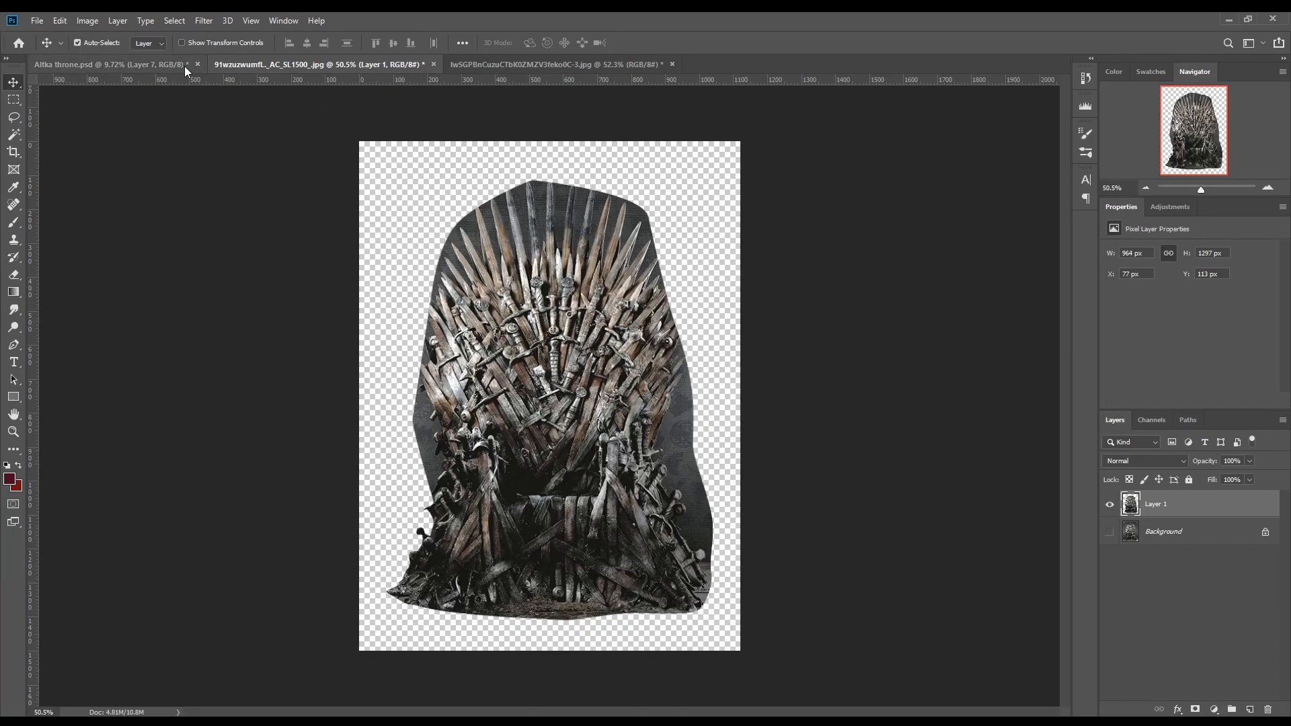
scroll(1164, 616, "down", 3)
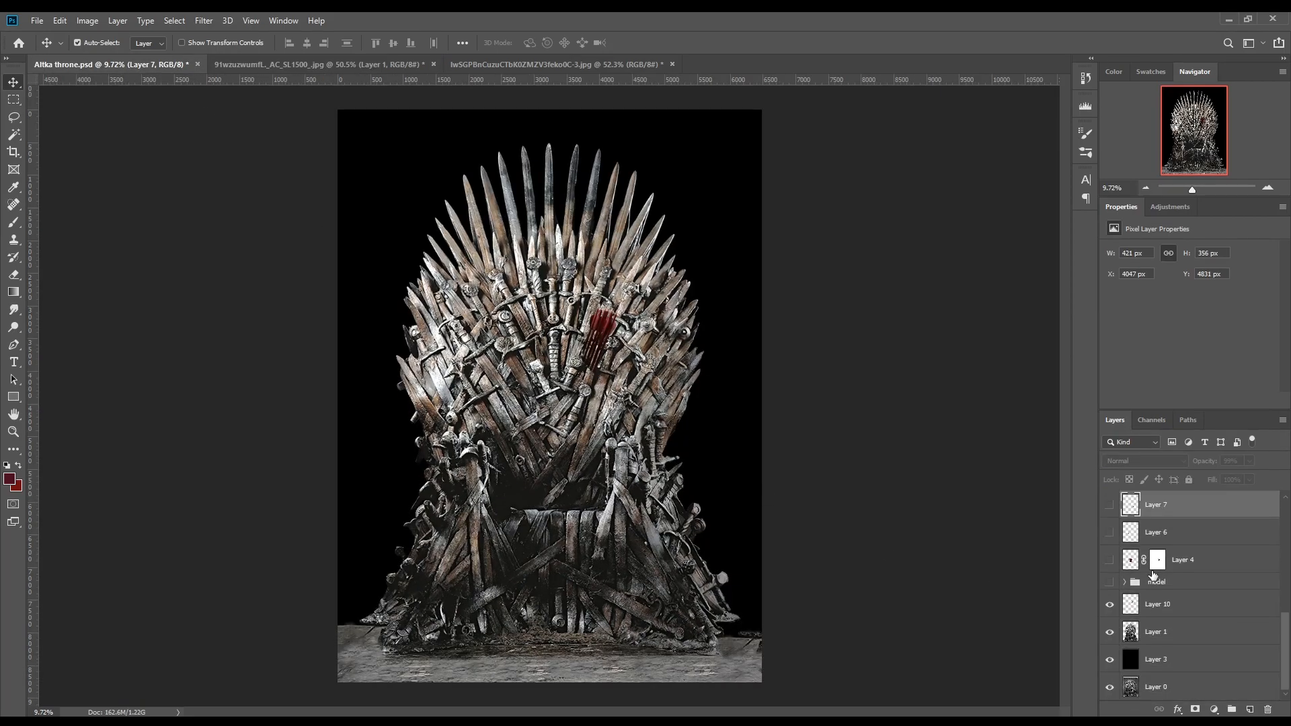
left_click(1110, 582)
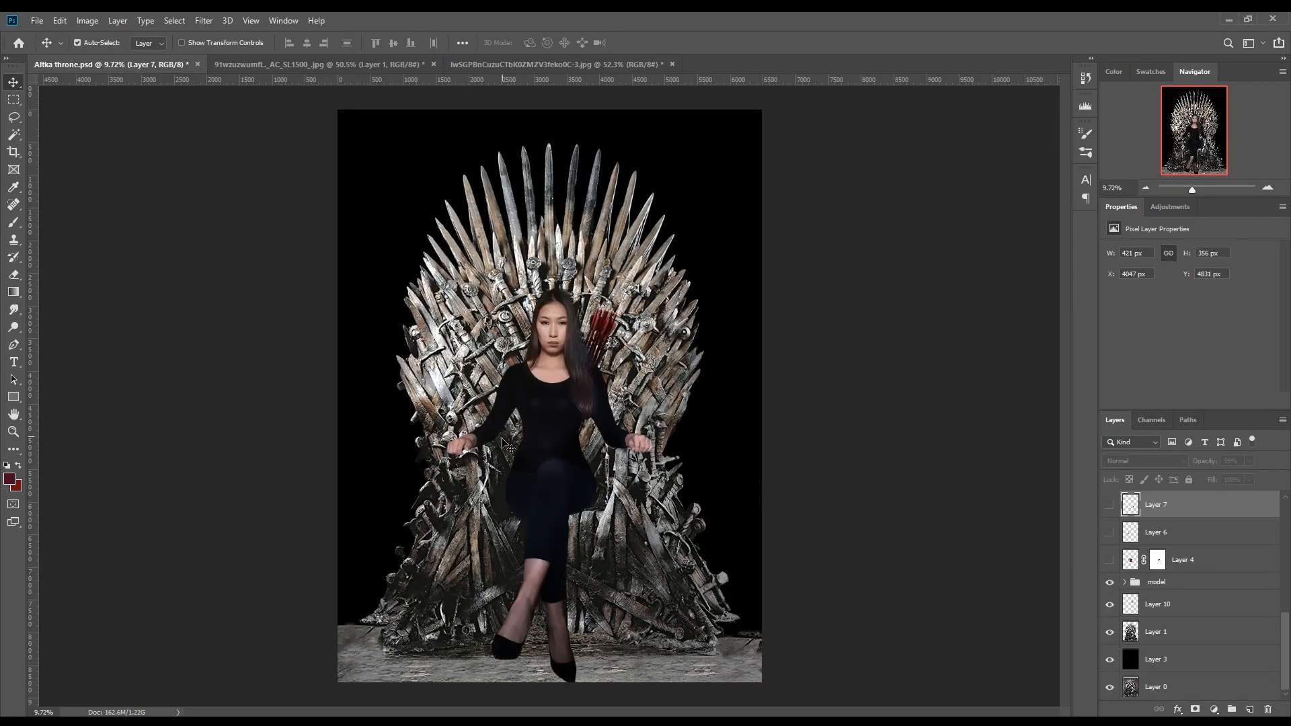
scroll(505, 441, "up", 5)
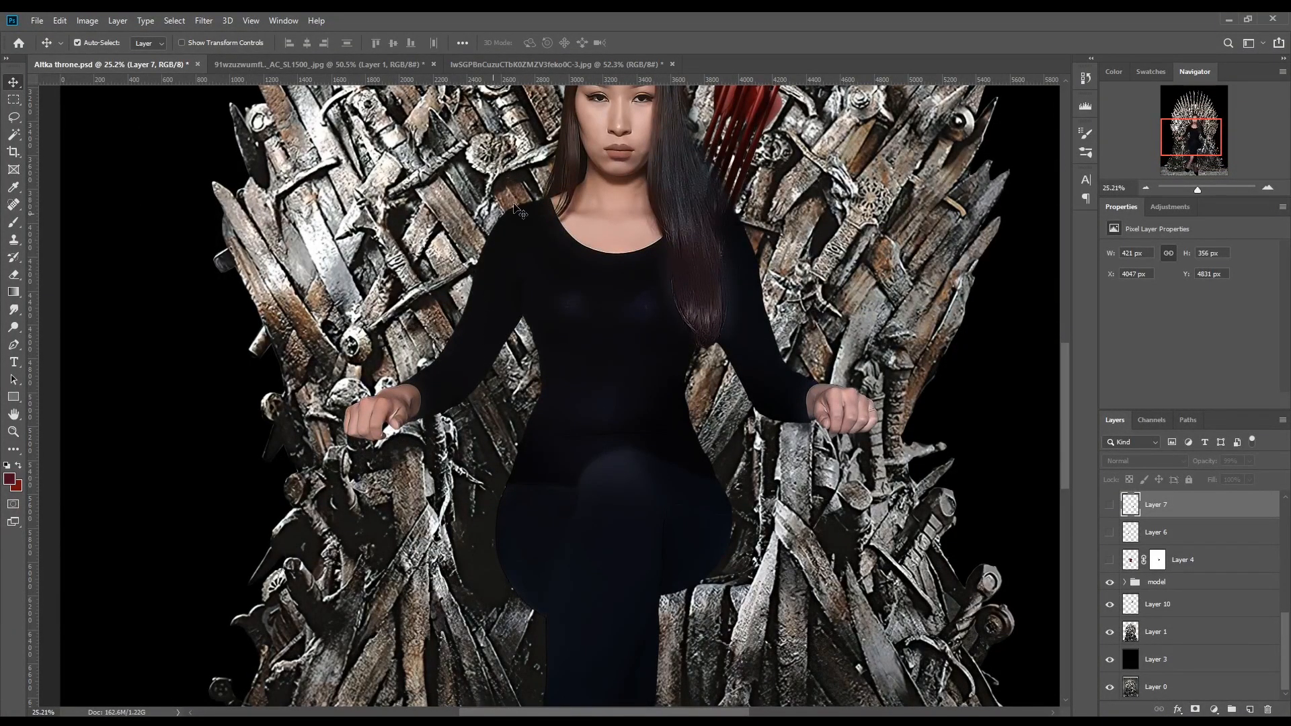
scroll(604, 452, "down", 5)
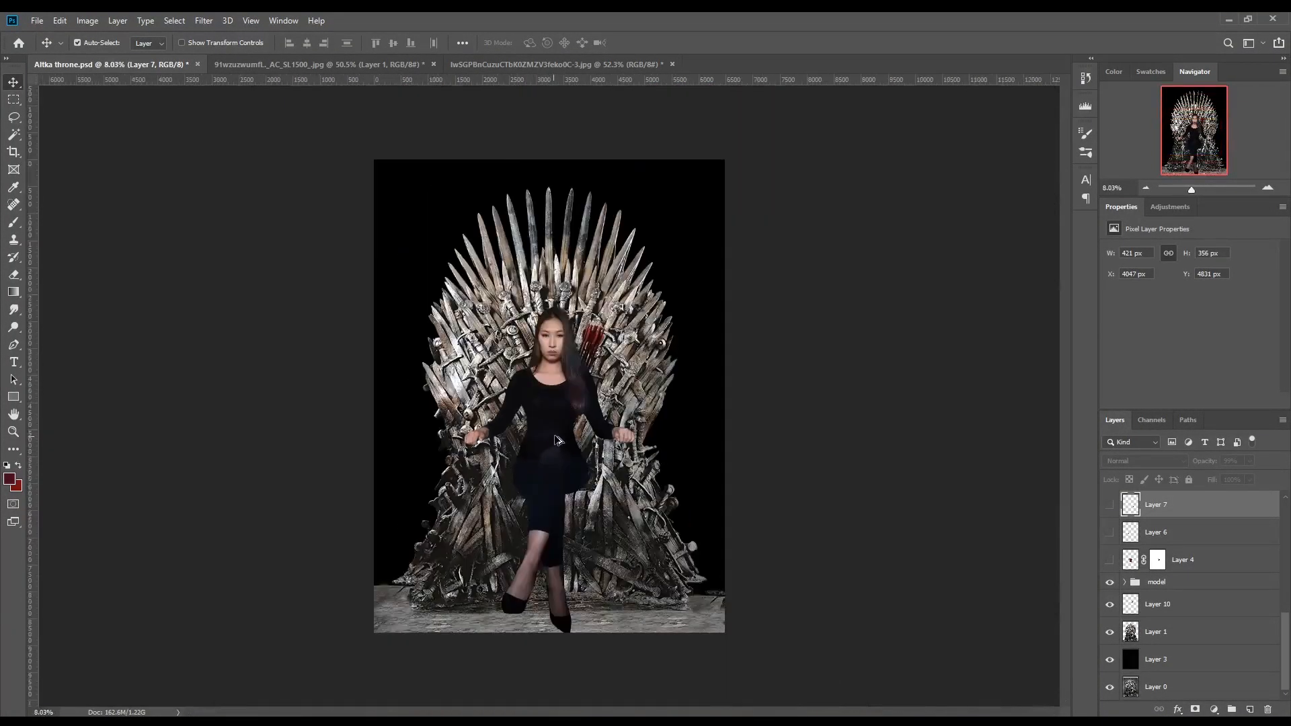
Switch to the throne cutout document and copy the cutout into the layered throne composite as a new layer.
left_click(363, 64)
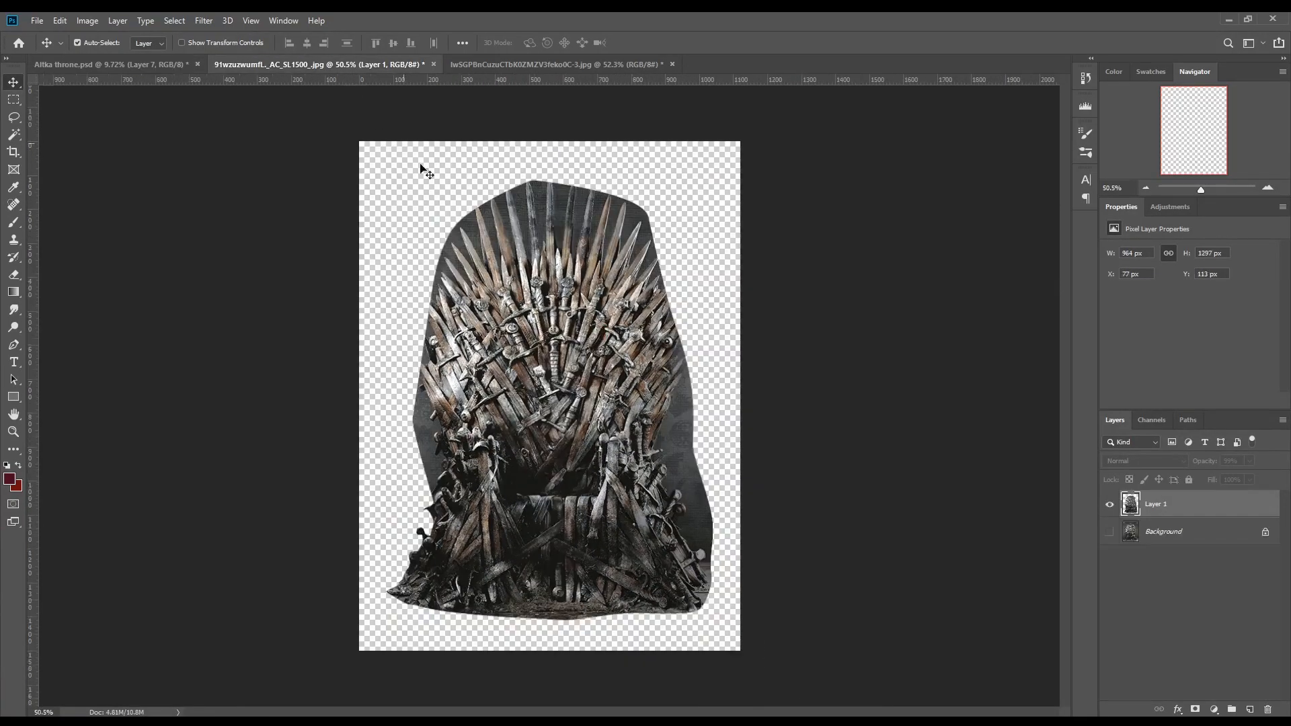
mouse_move(572, 326)
left_mouse_down()
mouse_move(621, 383)
mouse_move(580, 327)
left_mouse_up()
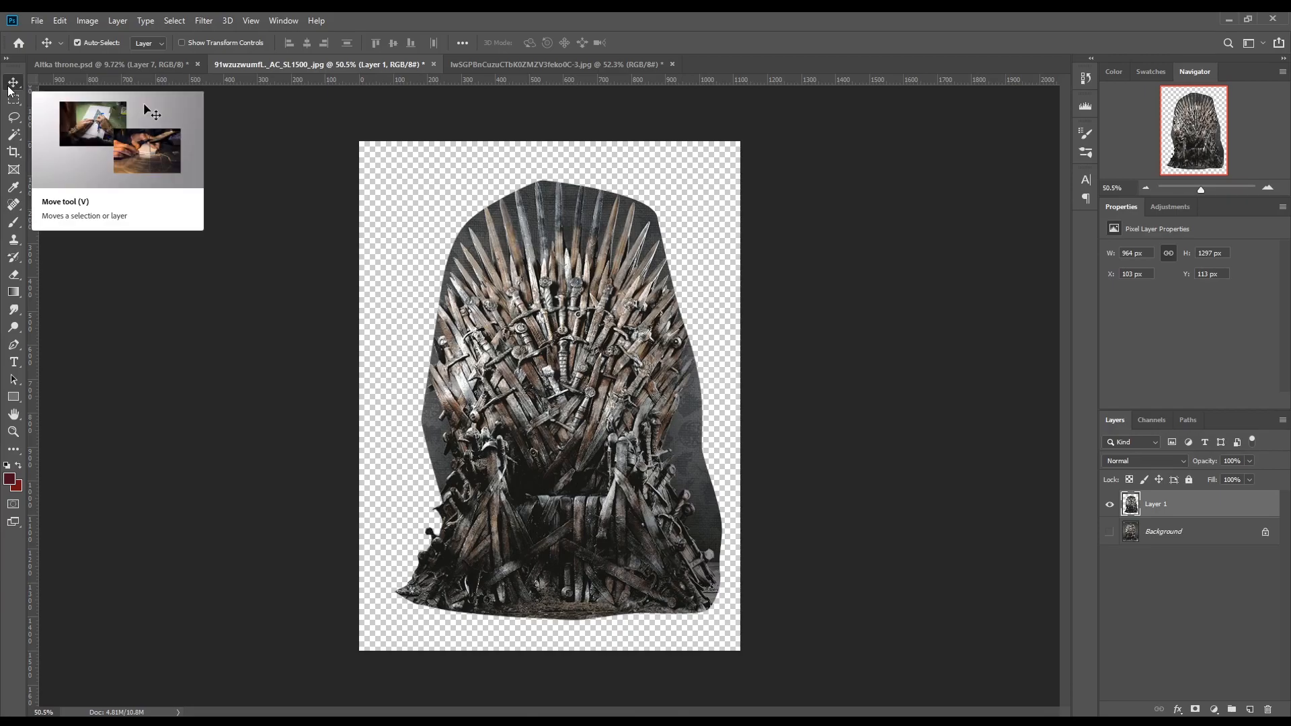
left_click_drag(542, 269, 457, 238)
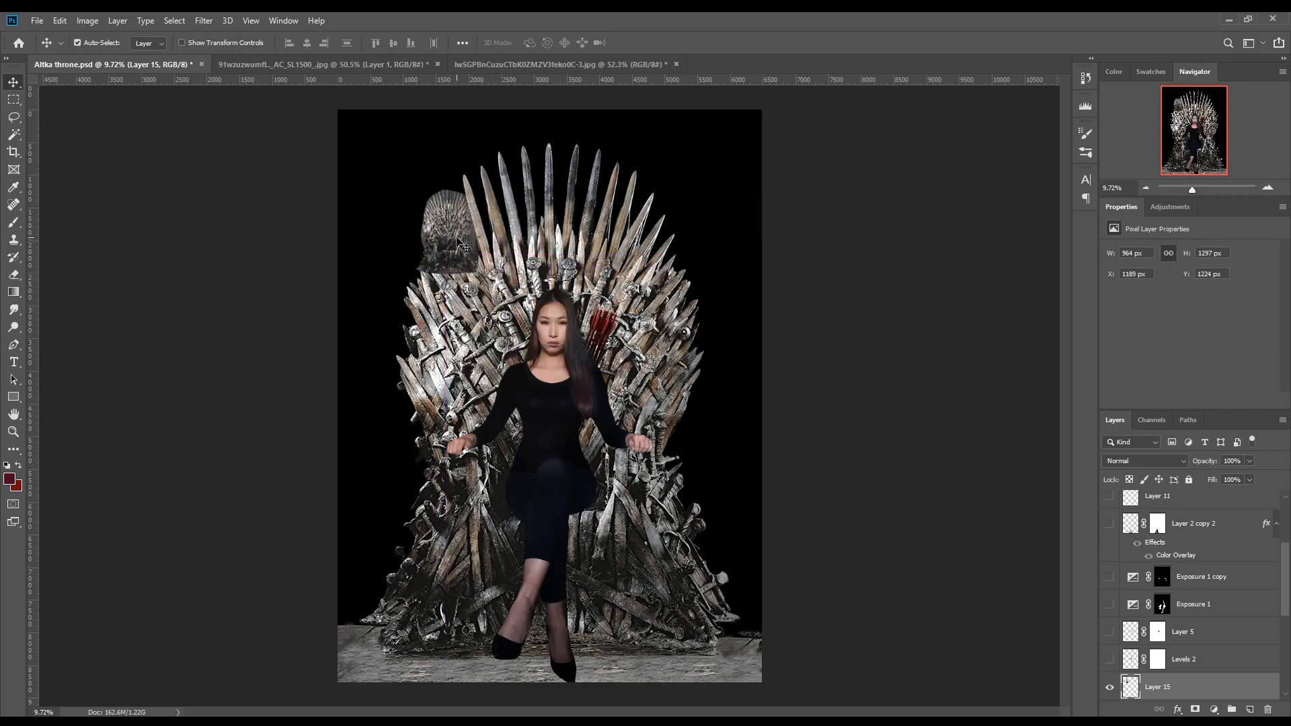
Enlarge the imported throne cutout proportionally to about 3690 × 4964 px and place it over the seated model.
key("ctrl")
key("ctrl")
key("ctrl+t")
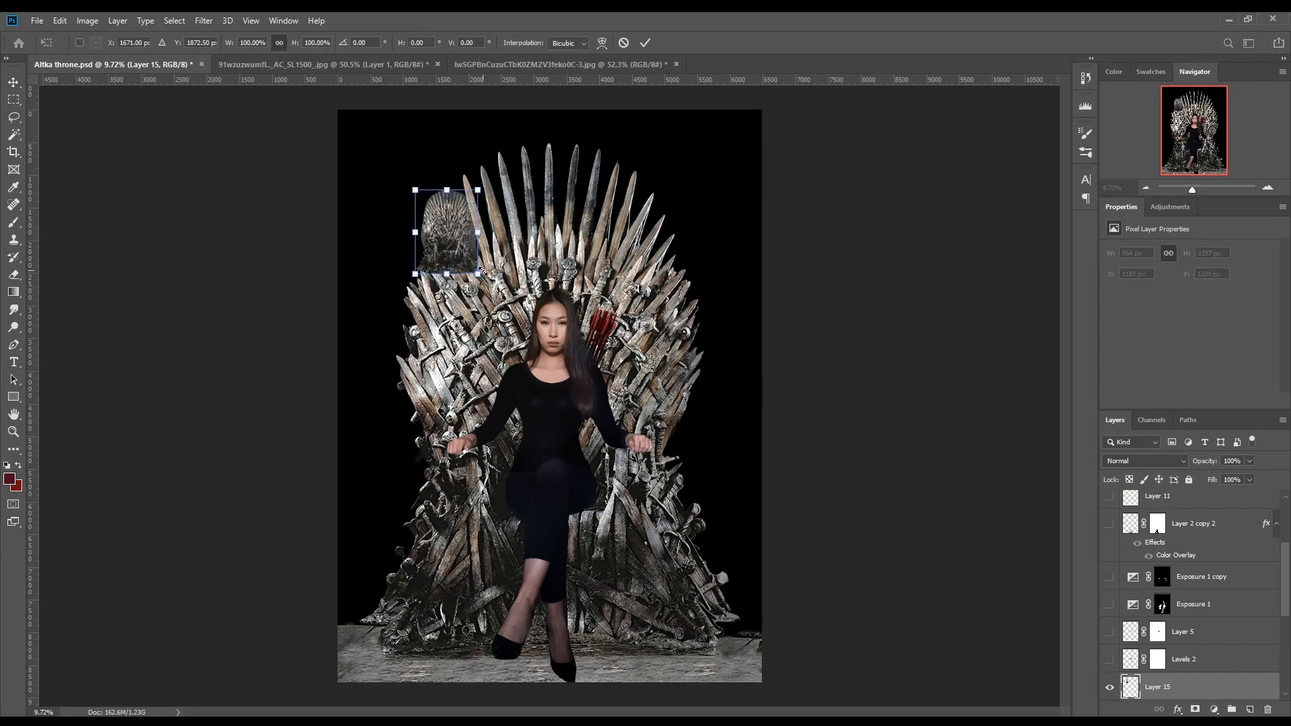
left_click_drag(477, 274, 657, 515)
left_click_drag(592, 406, 607, 431)
key("Return")
left_click_drag(587, 369, 591, 371)
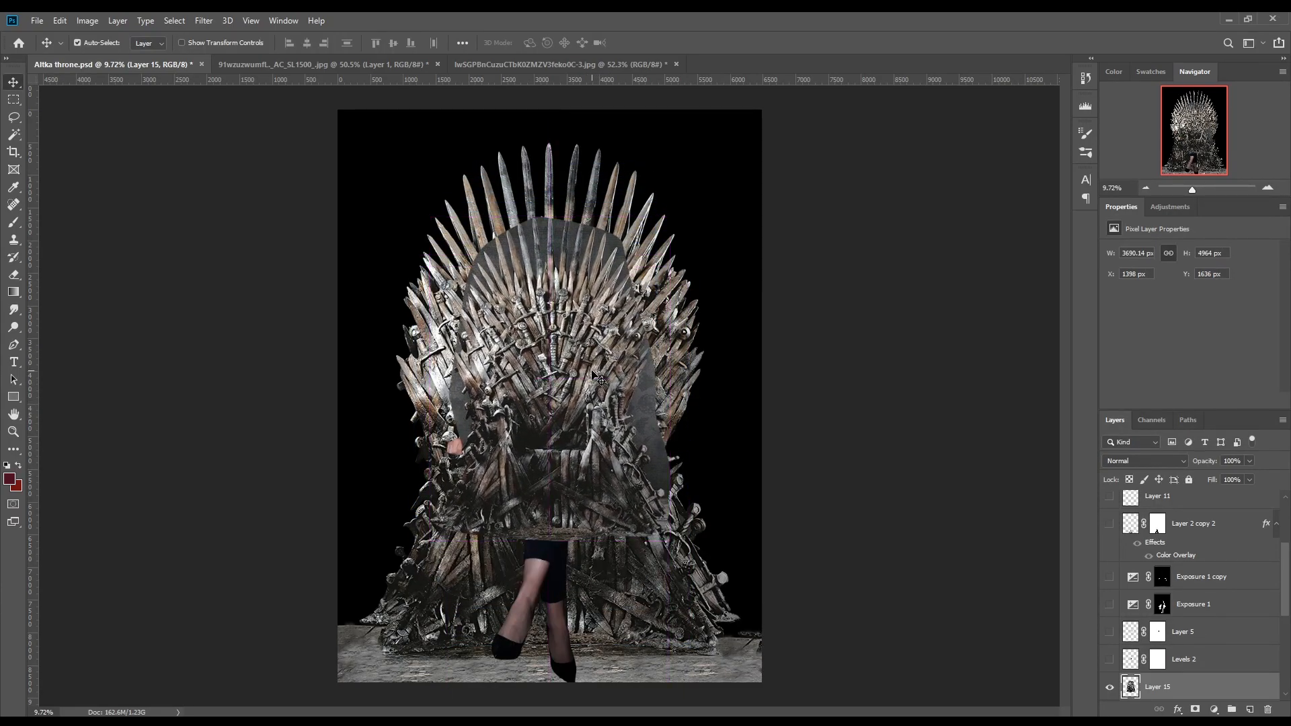
Delete the imported throne cutout layer from the composite.
key("Delete")
scroll(572, 338, "down", 1)
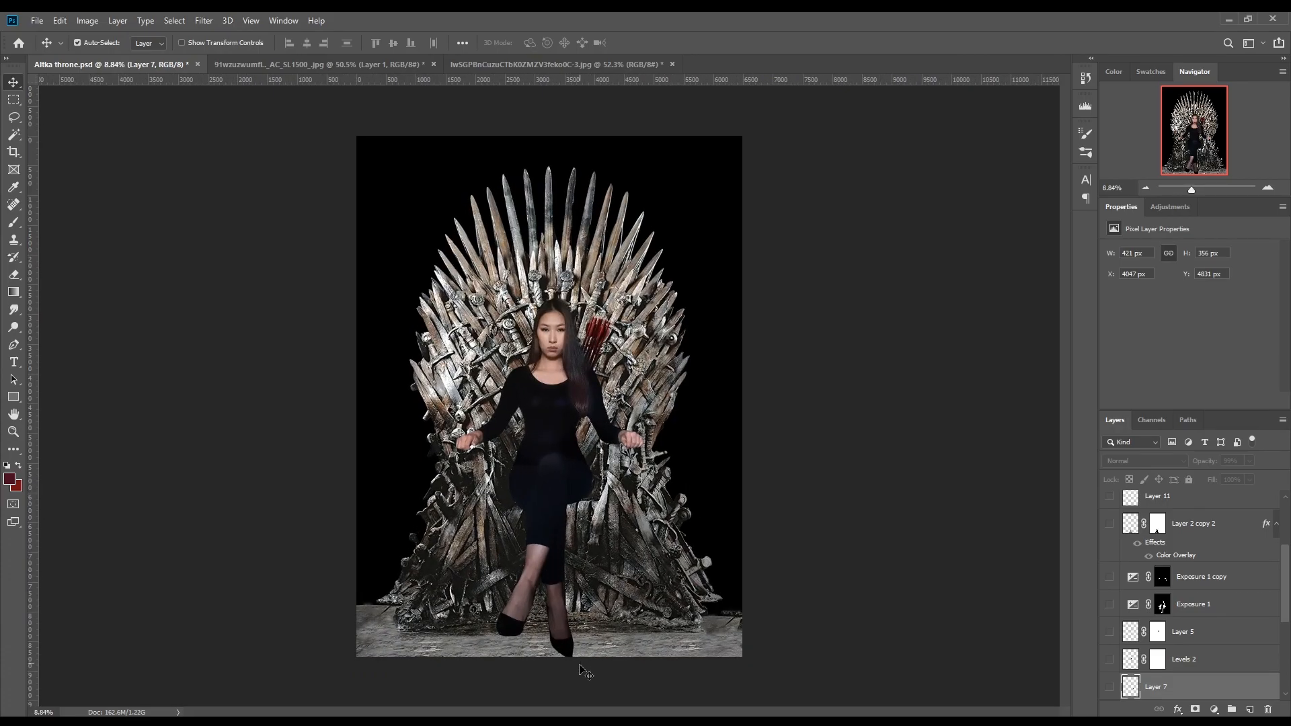
scroll(570, 411, "down", 3)
scroll(549, 419, "up", 7)
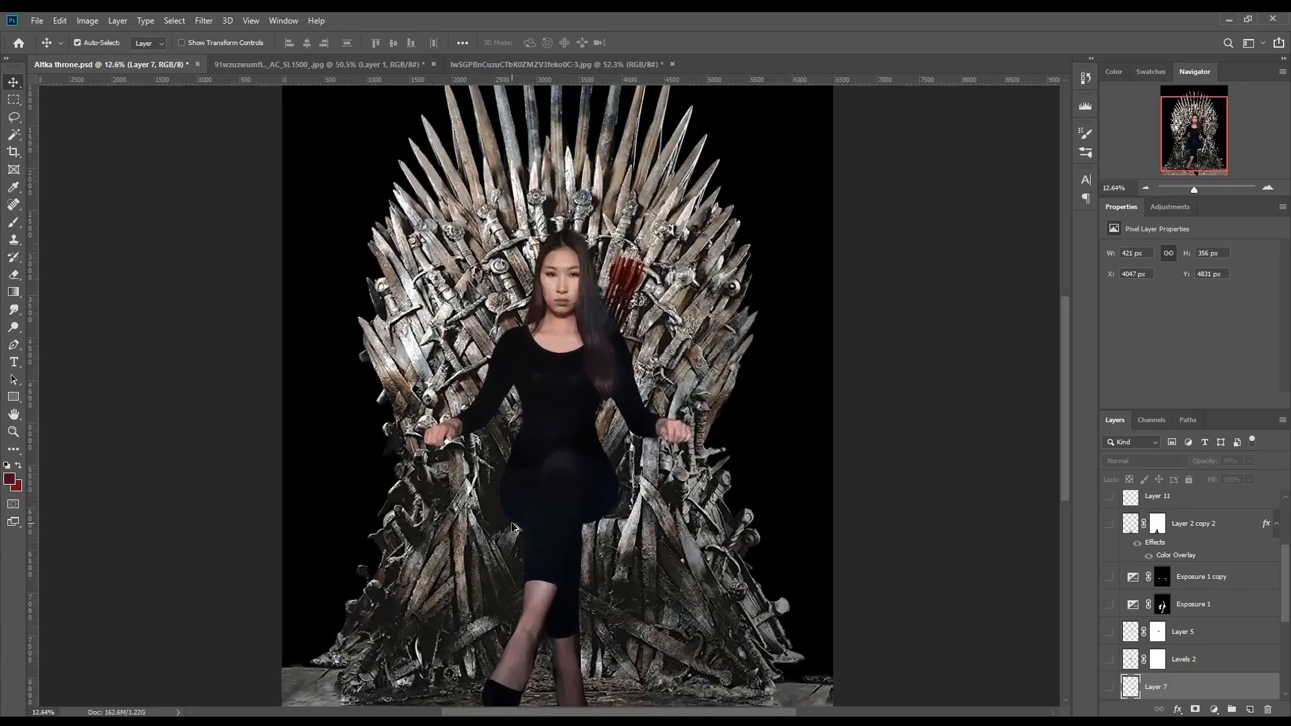
scroll(549, 418, "down", 2)
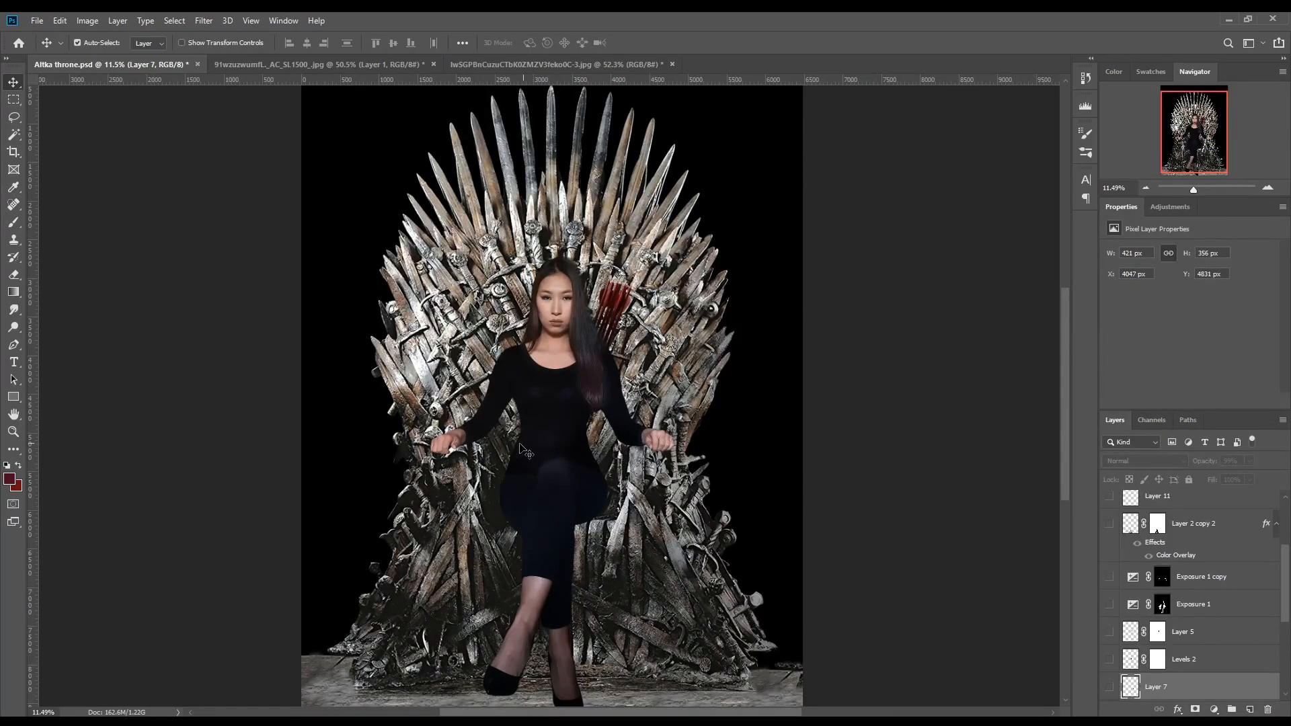
In the photo of the woman in red armour, trace the shoulder piece on the quiver's side with the Pen tool.
left_click(483, 65)
scroll(576, 335, "up", 2)
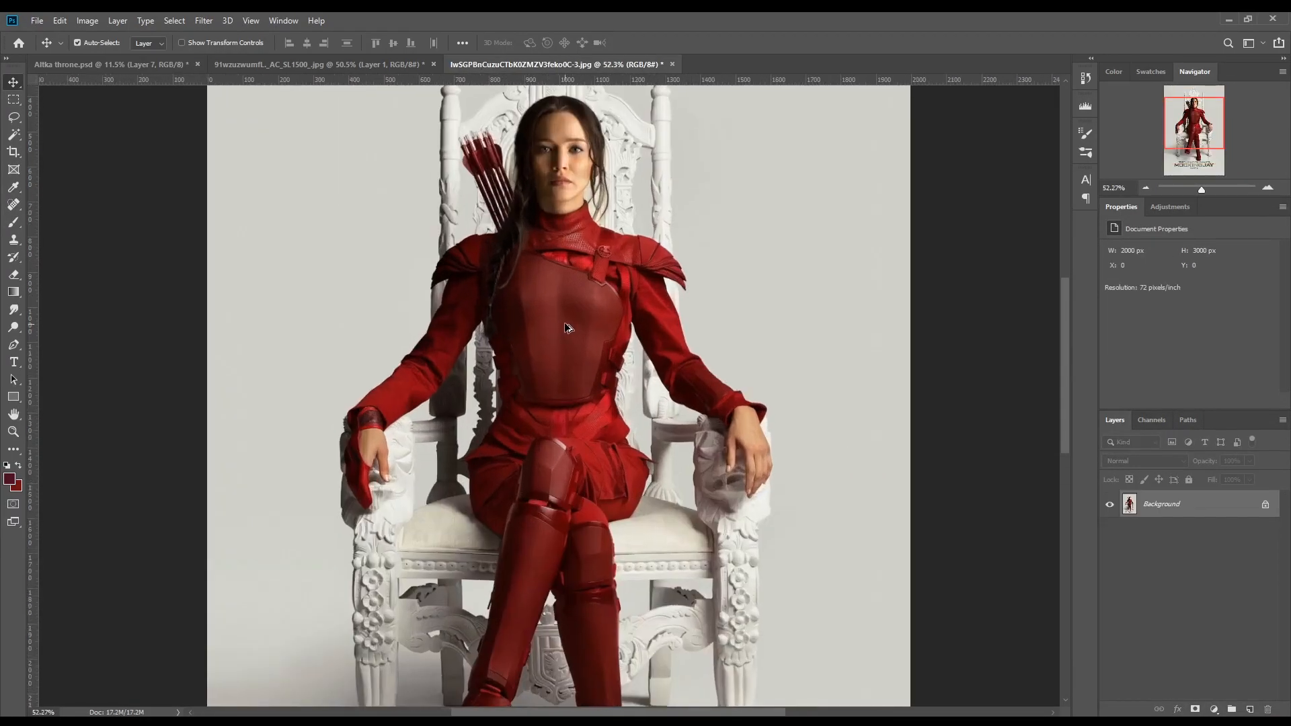
scroll(506, 348, "up", 1)
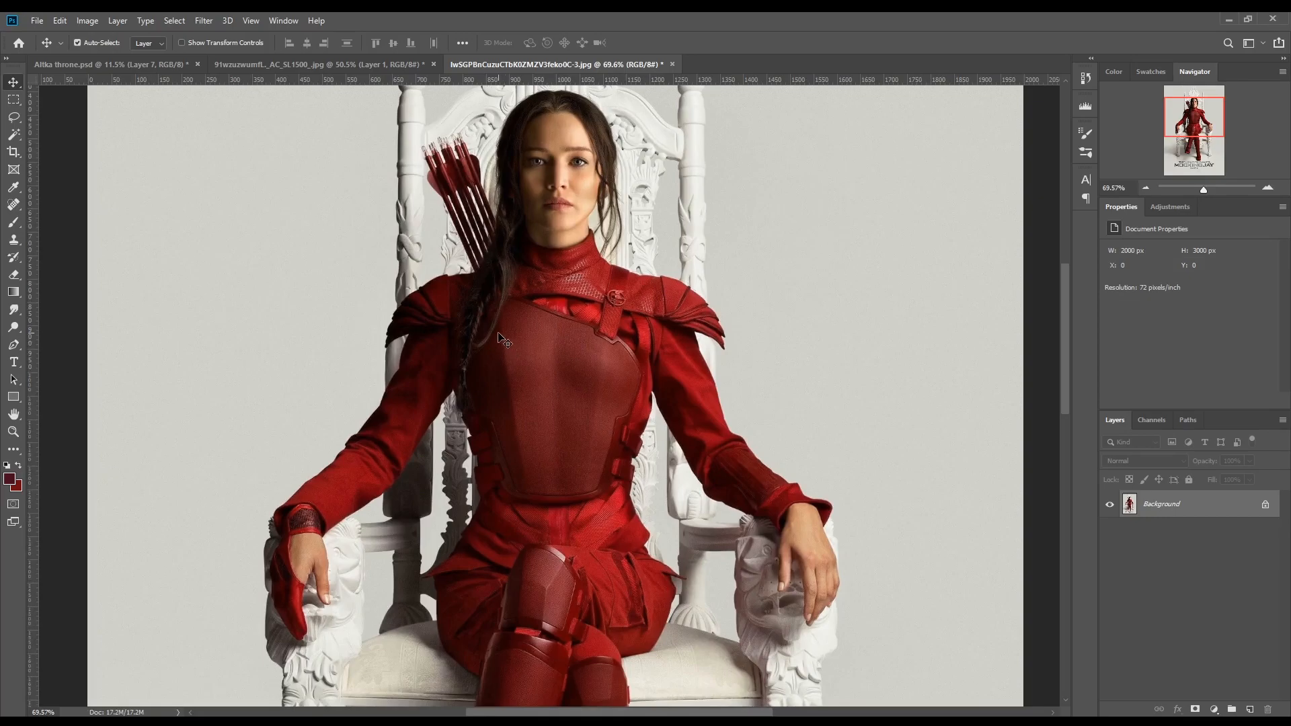
key("p")
left_click(425, 333)
left_click(409, 336)
left_click(396, 337)
left_click(391, 318)
left_click(401, 299)
left_click(425, 287)
left_click(446, 278)
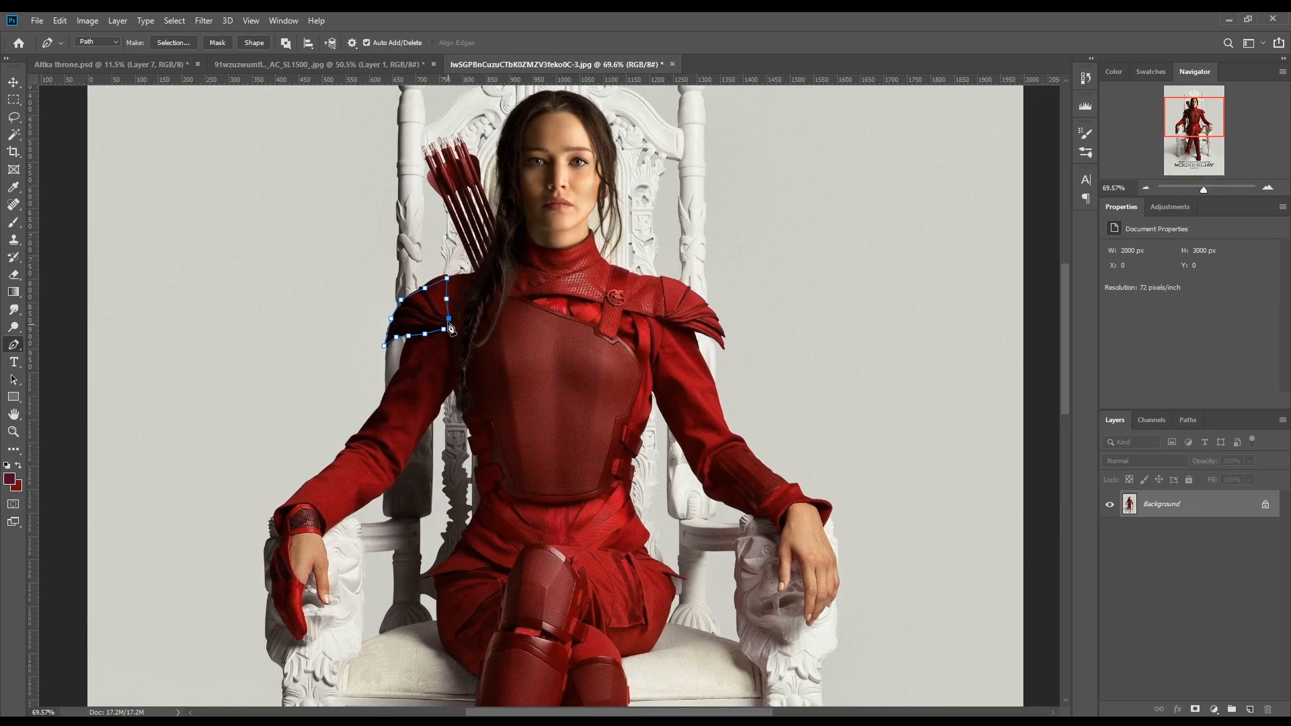
Extend the pen path across the collar and around the opposite shoulder piece.
left_click(487, 267)
left_click(663, 269)
left_click(727, 322)
left_click_drag(688, 323, 658, 321)
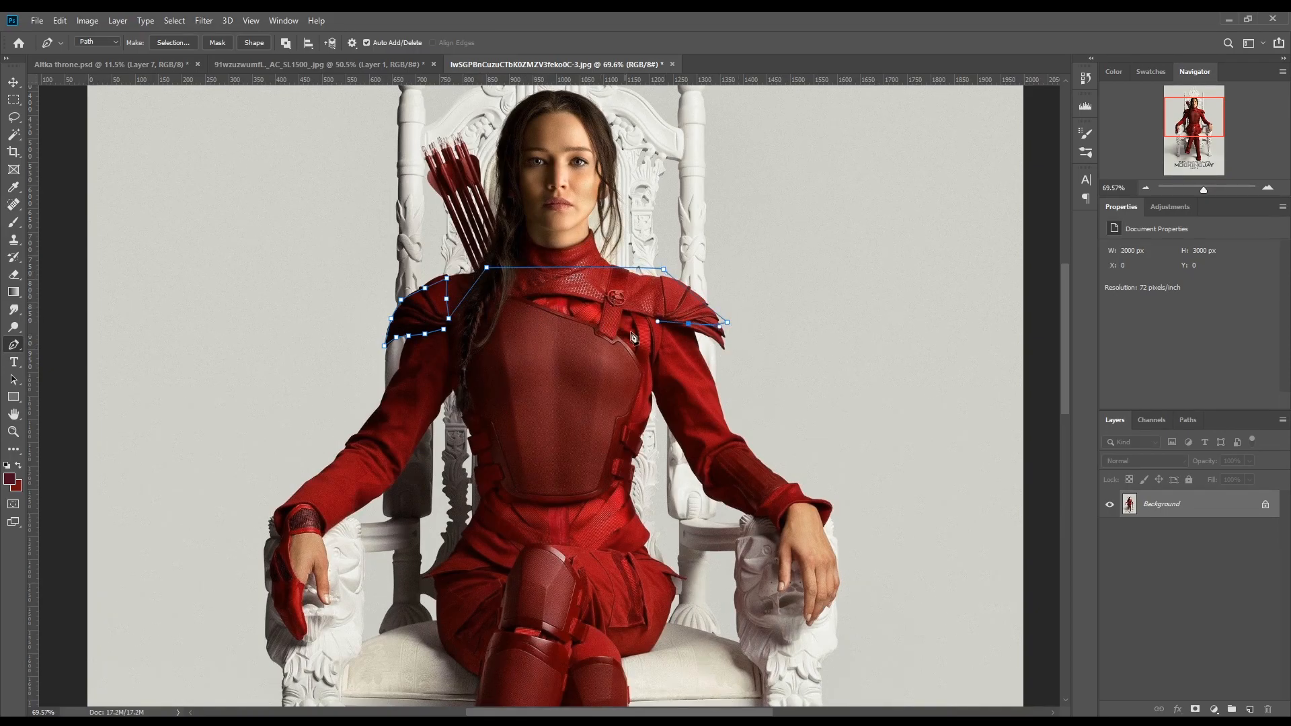
Turn the armour path into a new anti-aliased selection with 0 px feather, and deselect it.
right_click(565, 318)
left_click(597, 365)
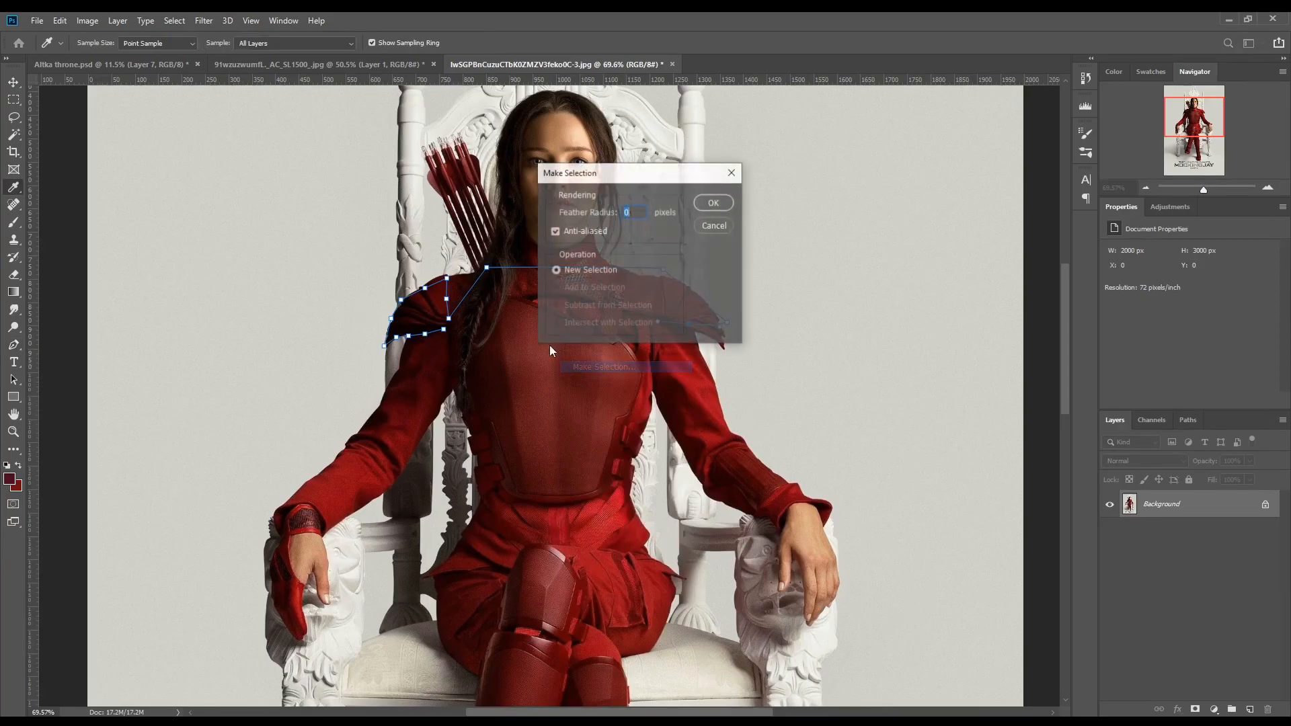
left_click(718, 207)
key("ctrl+d")
key("v")
Return to the layered throne composite and show Layer 11, Layer 2 copy 2 and the red chest armour on Layer 4.
scroll(531, 310, "down", 4)
scroll(533, 301, "up", 1)
key("ctrl+Tab")
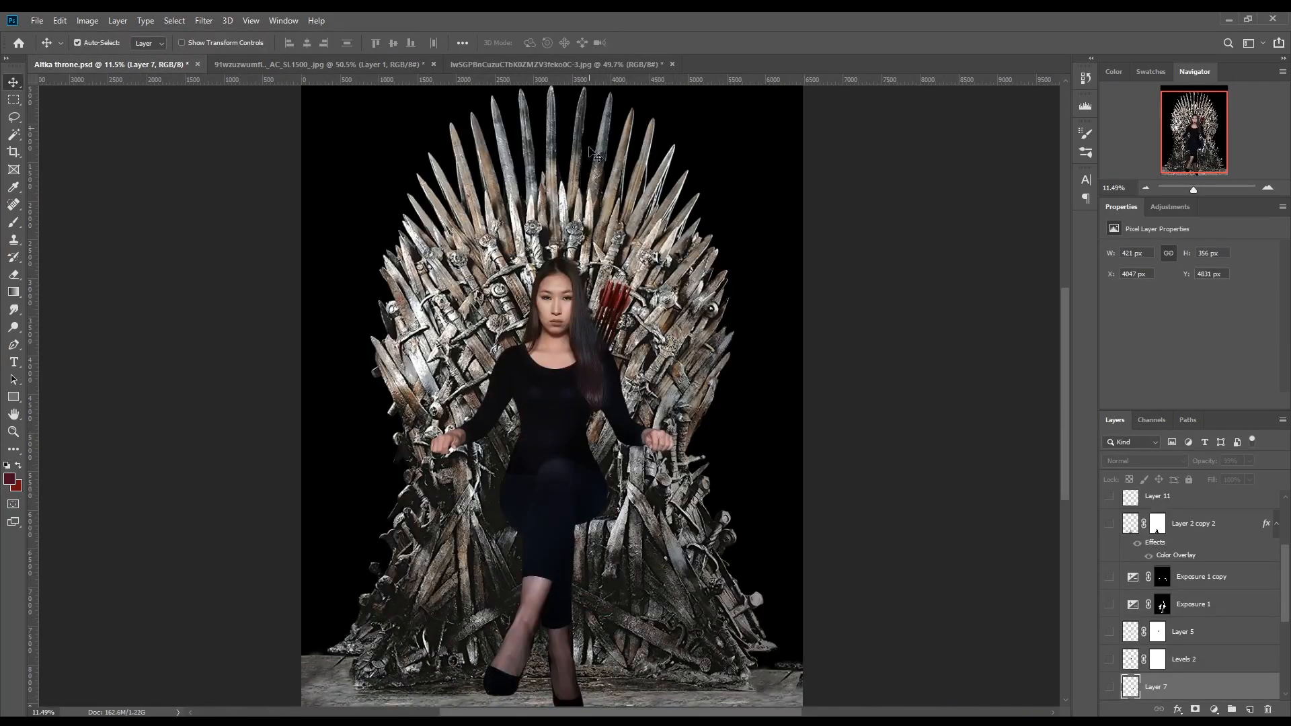
scroll(1197, 592, "up", 3)
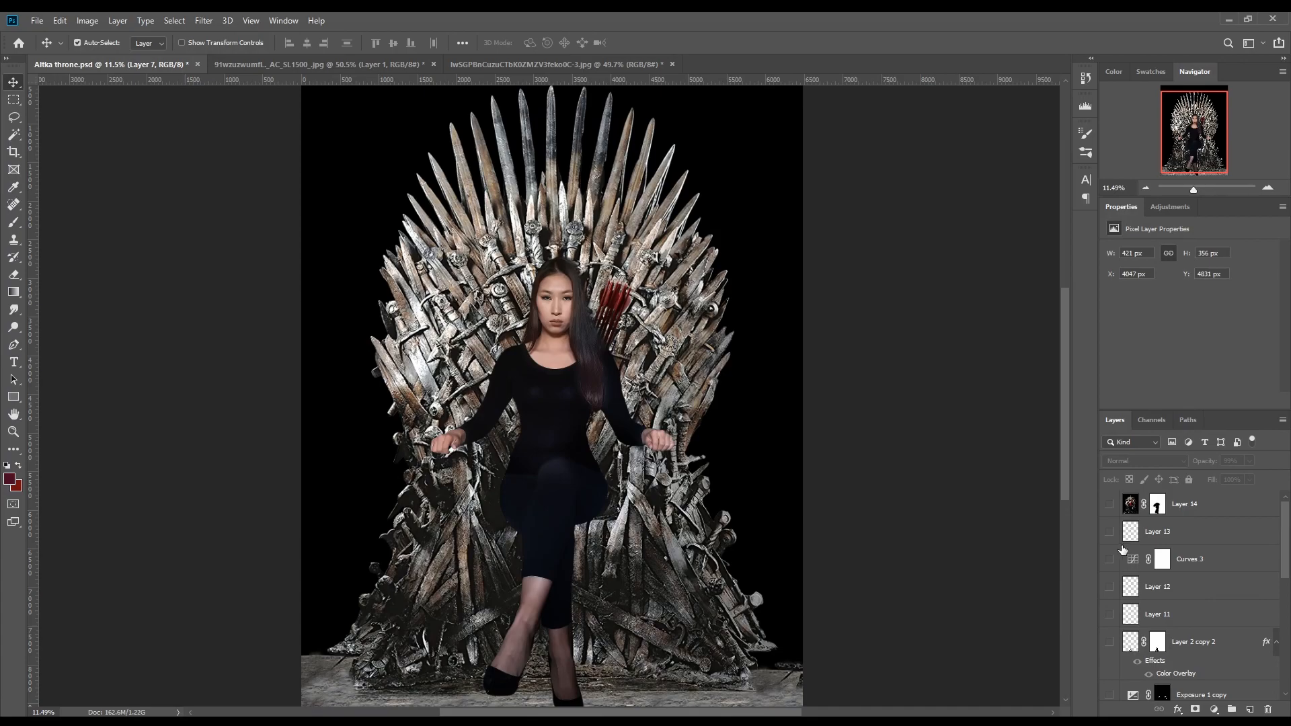
left_click(1110, 587)
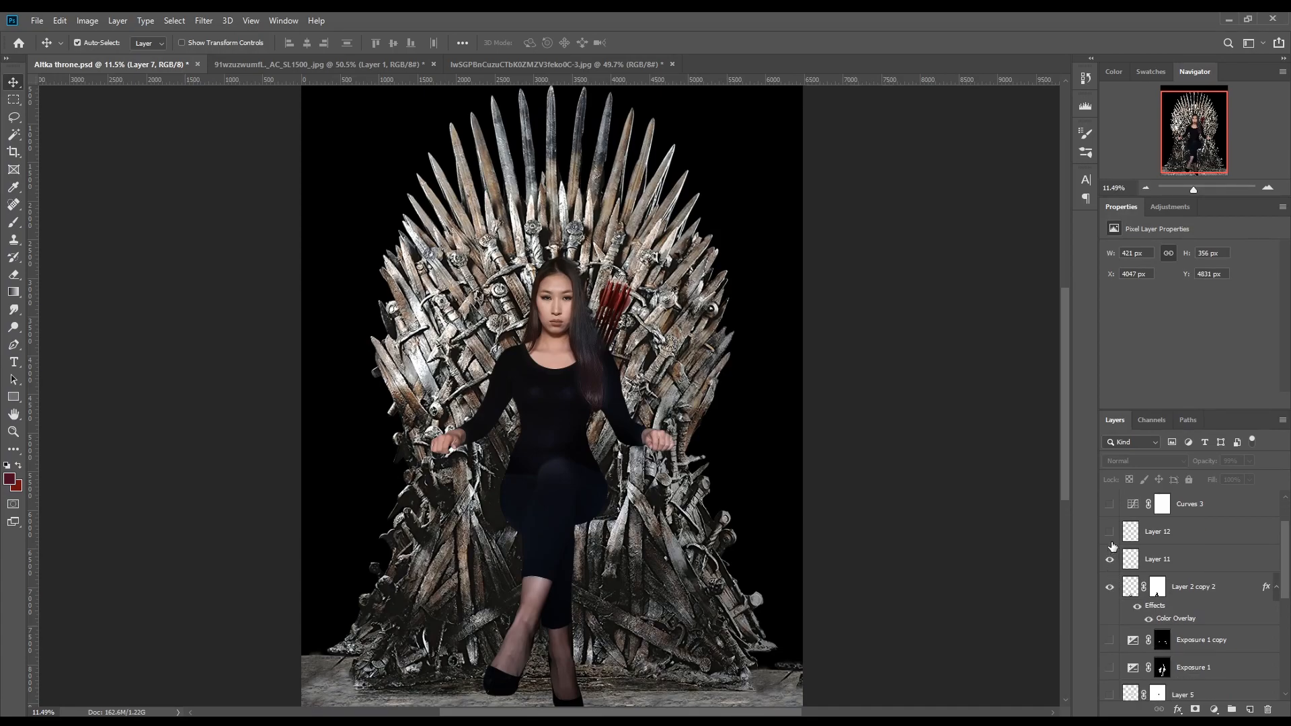
scroll(1113, 538, "down", 3)
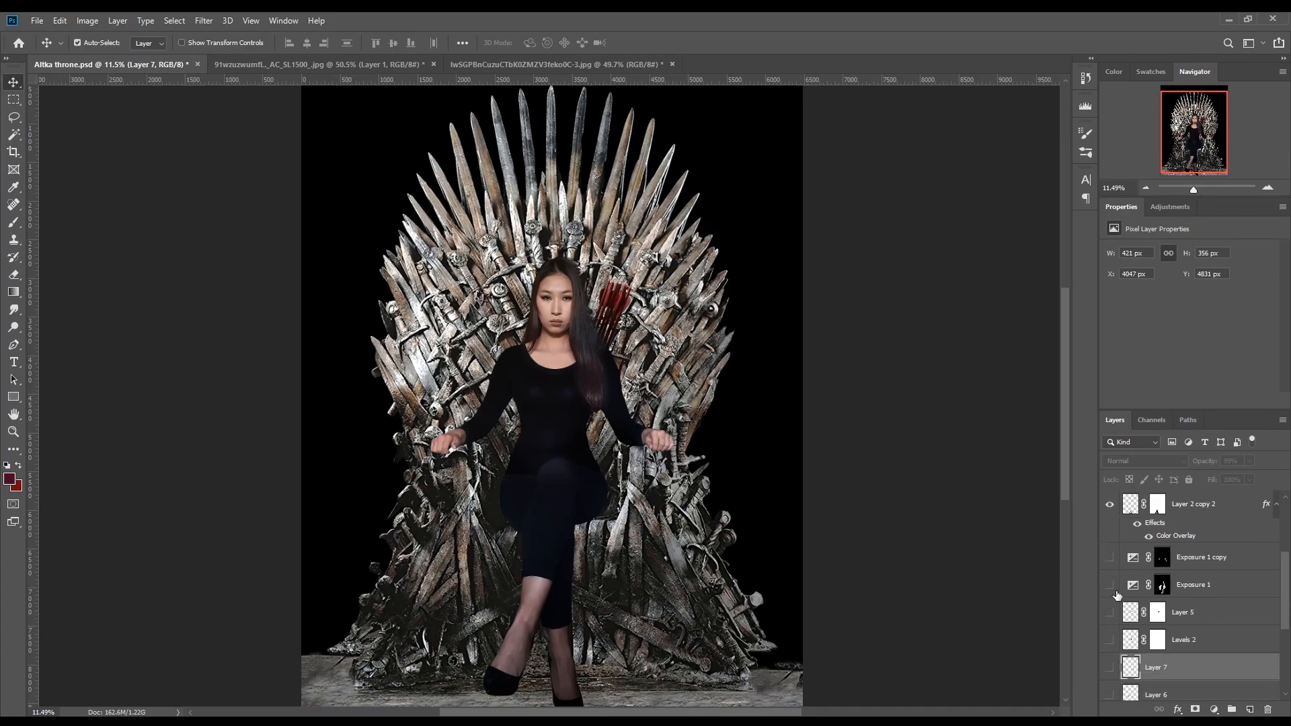
scroll(1115, 591, "down", 3)
left_click(1109, 640)
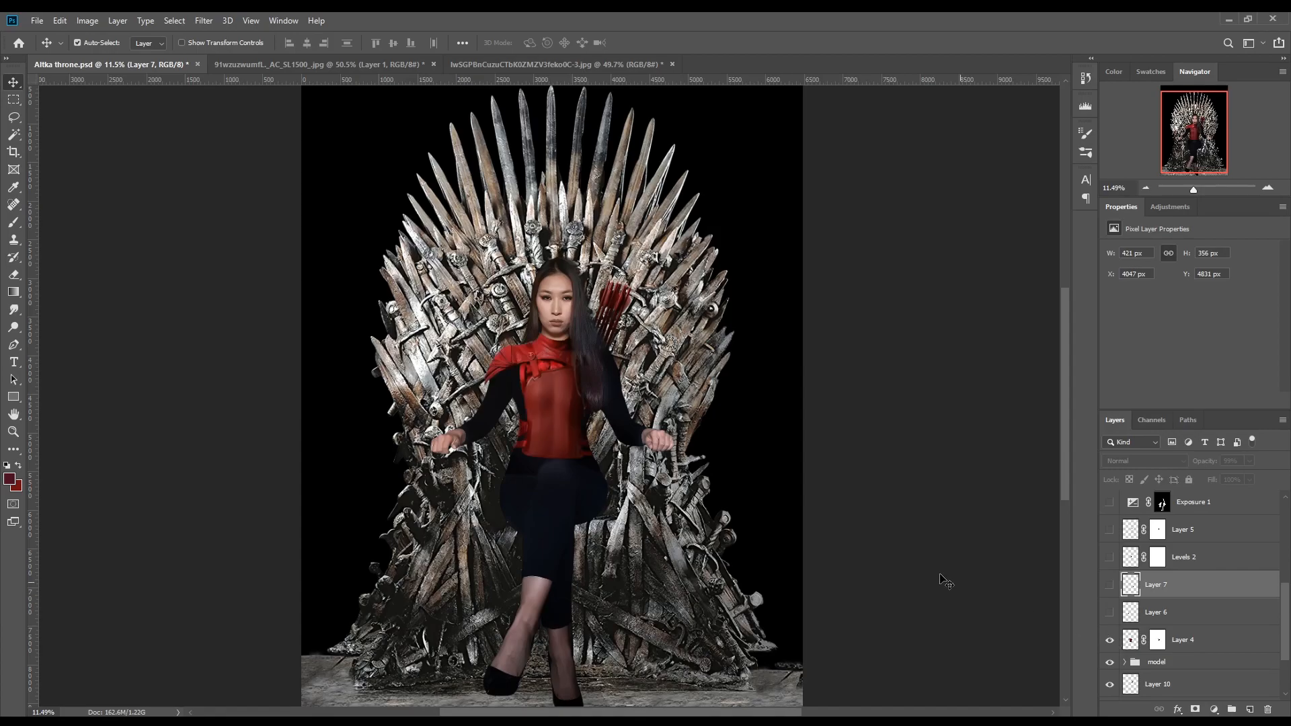
Try warping the red armour on Layer 4 by pulling its upper edge up towards the neck.
scroll(535, 441, "down", 3)
scroll(564, 403, "up", 10)
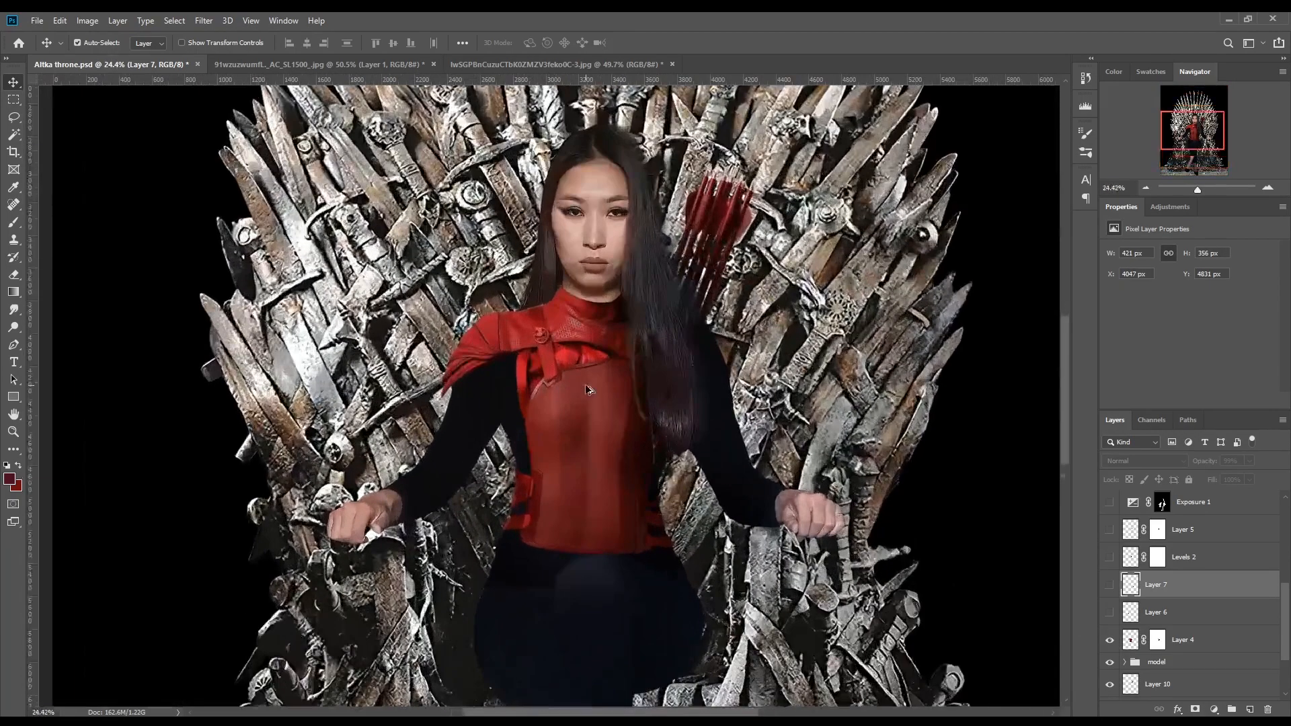
scroll(588, 387, "down", 4)
scroll(585, 394, "up", 3)
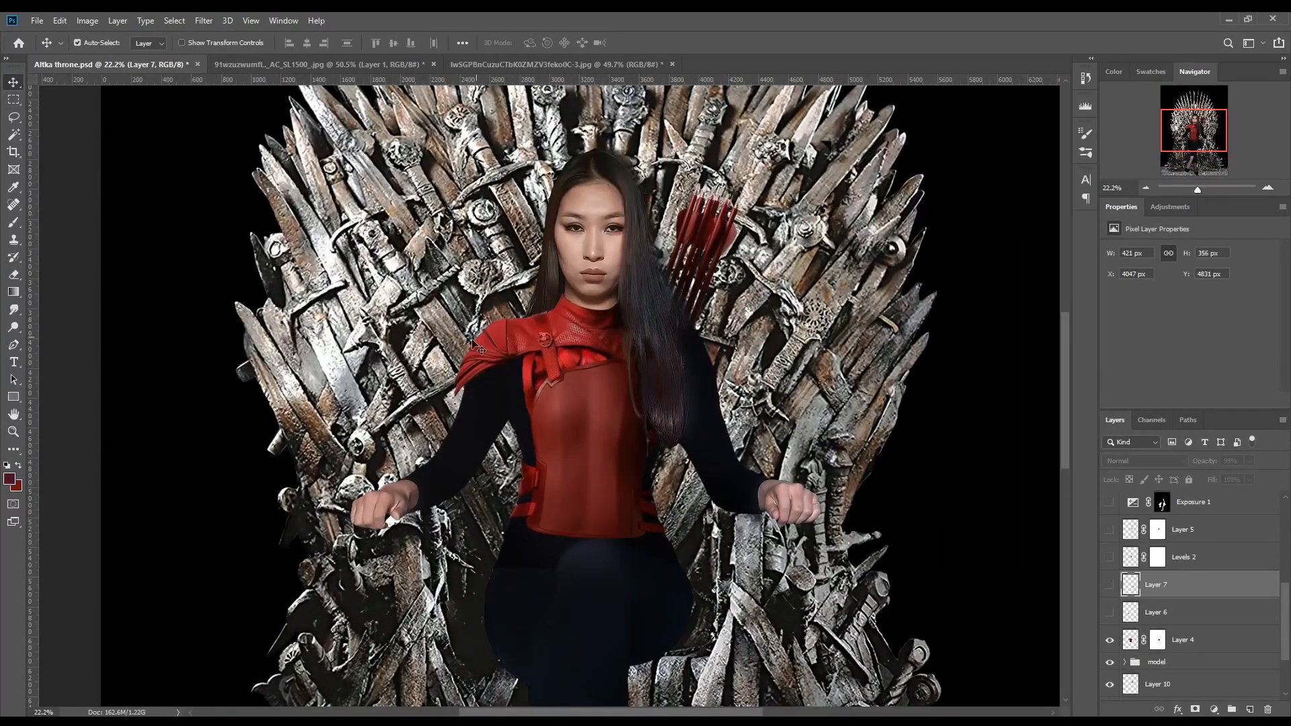
left_click(576, 422)
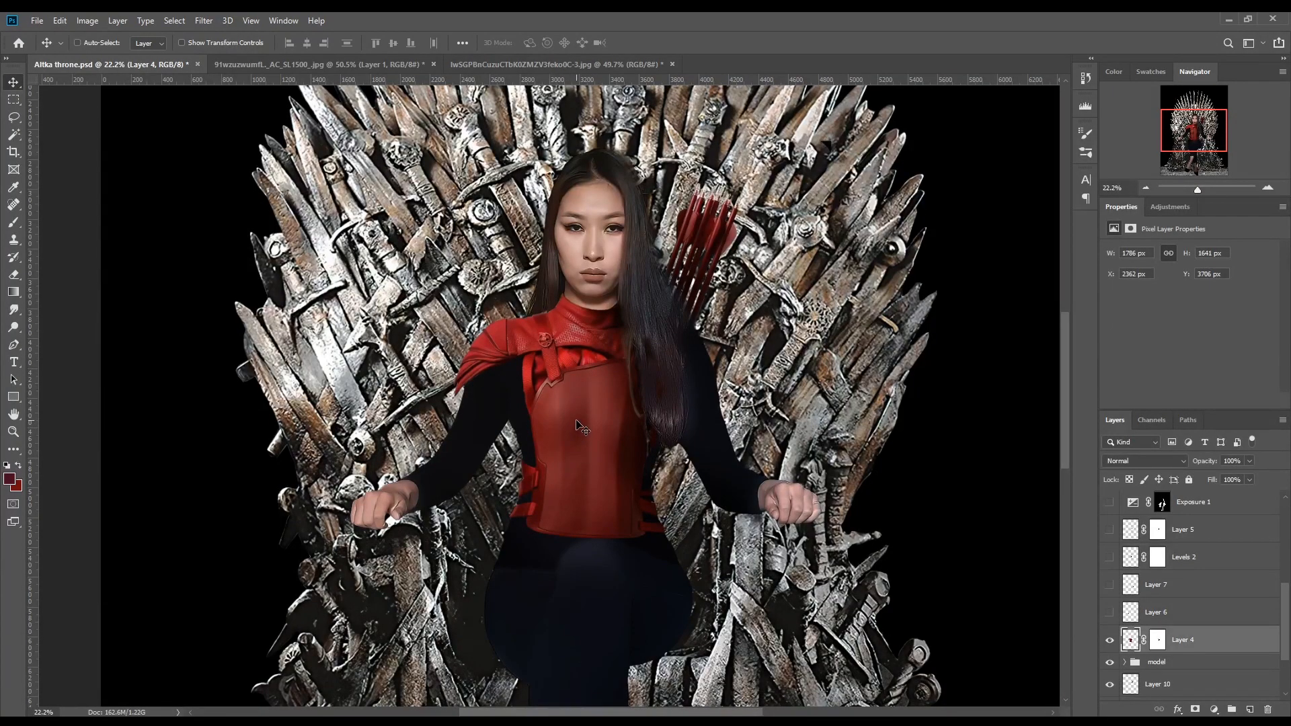
key("ctrl+t")
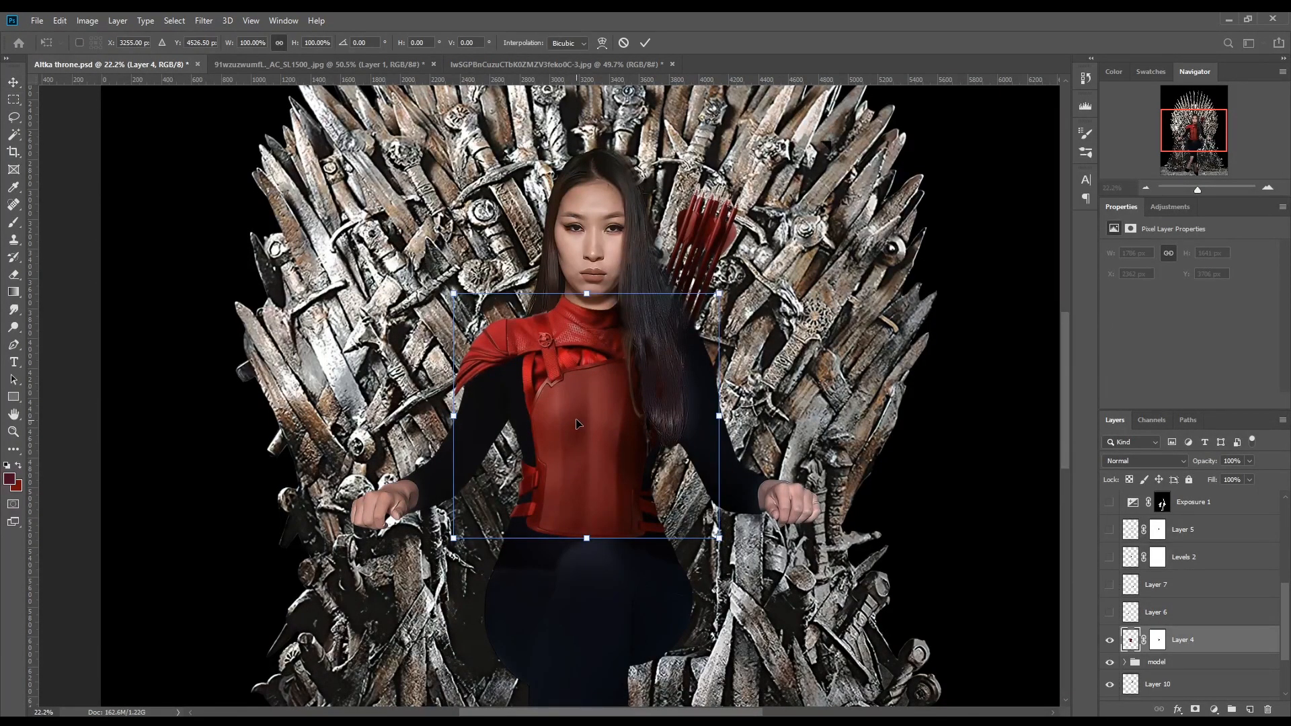
right_click(562, 397)
left_click(585, 478)
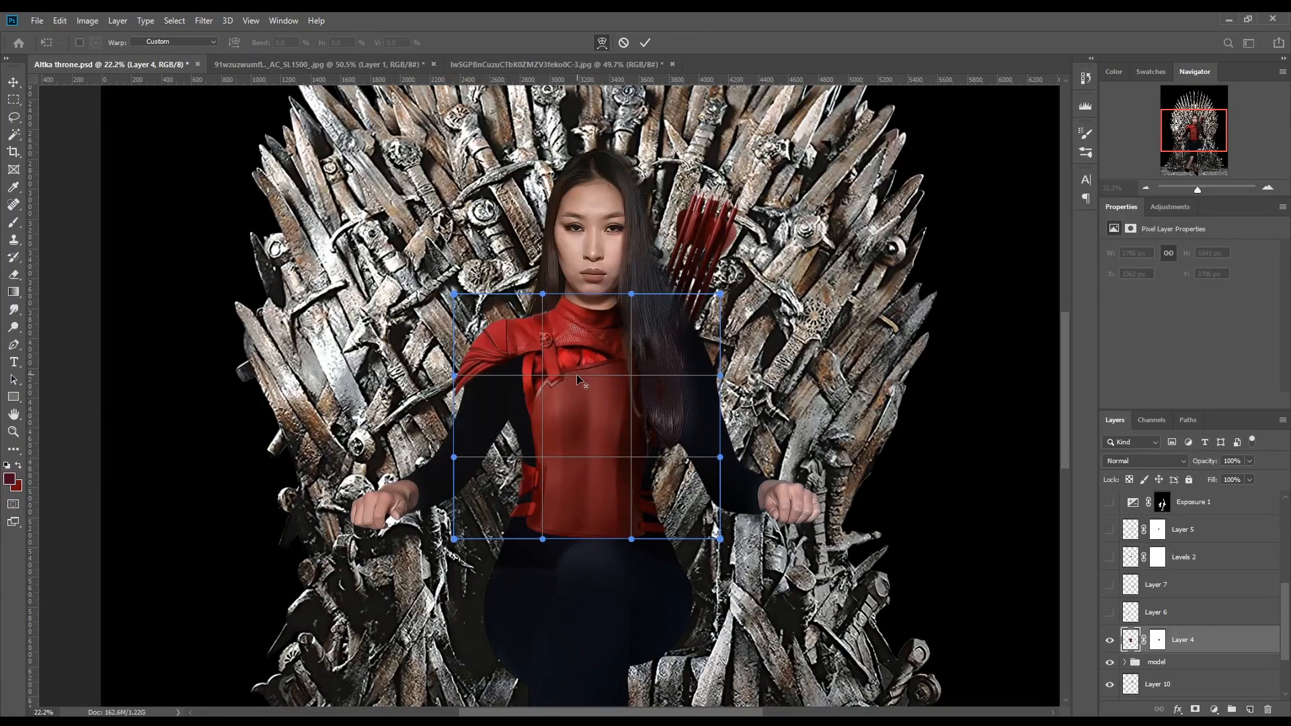
scroll(575, 373, "up", 2)
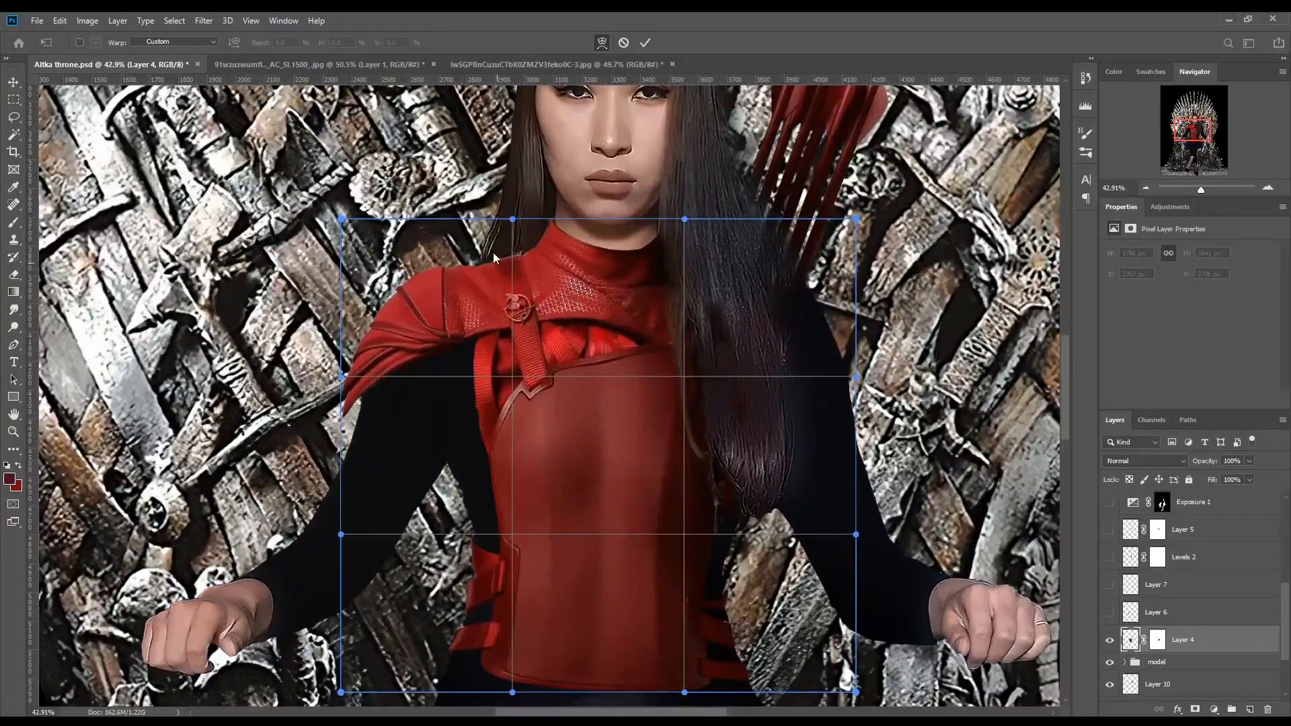
left_click_drag(509, 224, 525, 196)
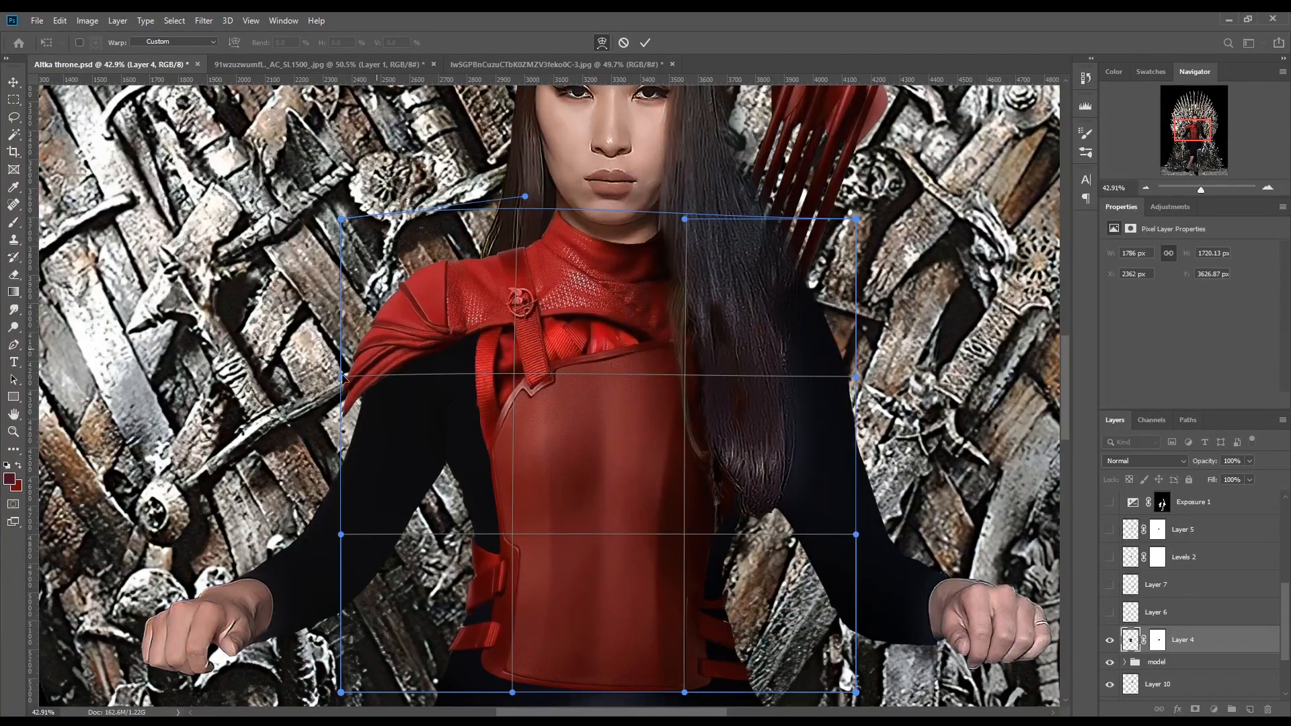
left_click_drag(341, 381, 323, 386)
key("ctrl+z")
Try pulling the lower side handles of the armour's warp grid inwards to fit the model's waist.
scroll(481, 418, "down", 3)
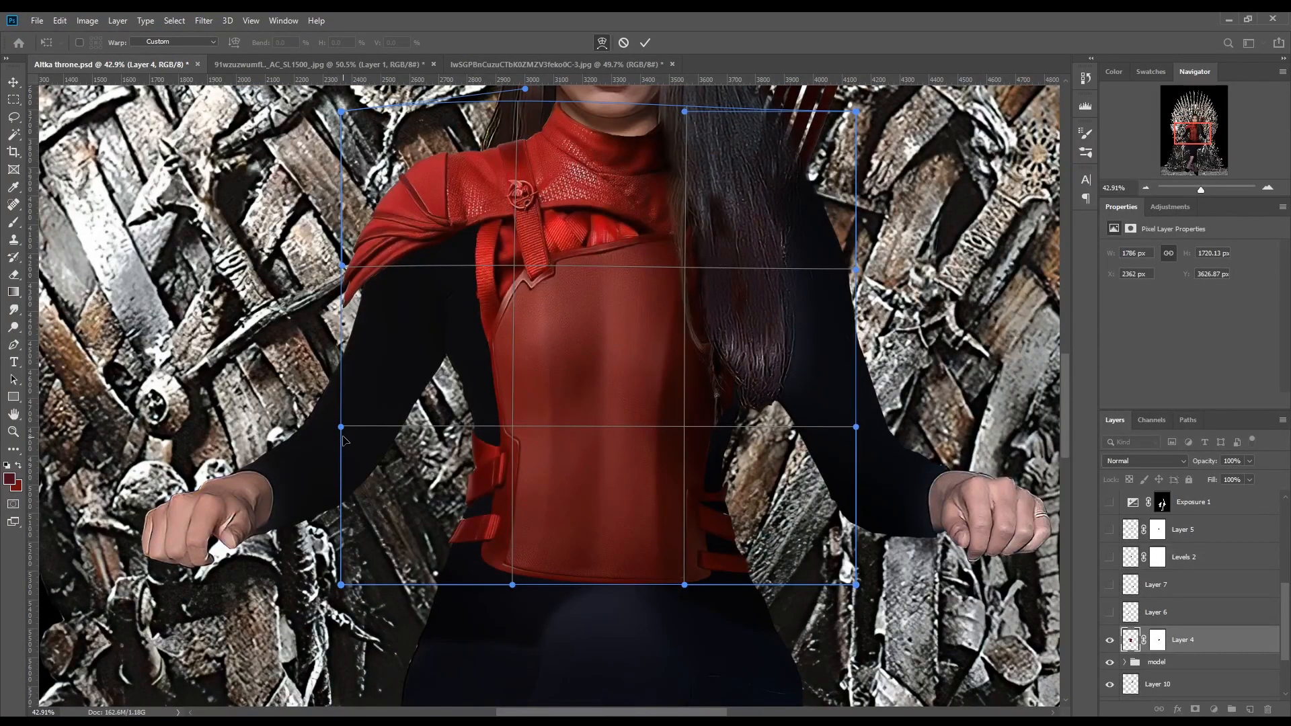
mouse_move(341, 431)
left_mouse_down()
mouse_move(326, 431)
mouse_move(365, 437)
left_mouse_up()
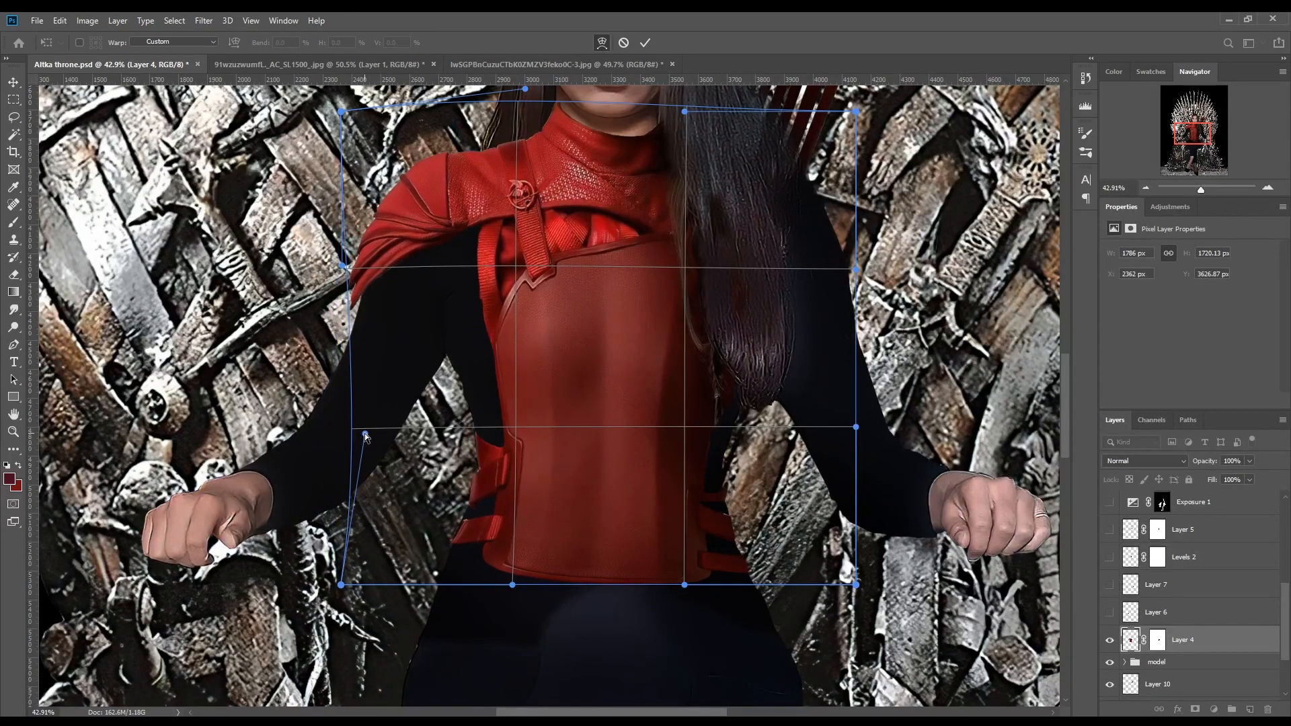
left_click_drag(857, 432, 835, 440)
left_click_drag(857, 586, 857, 590)
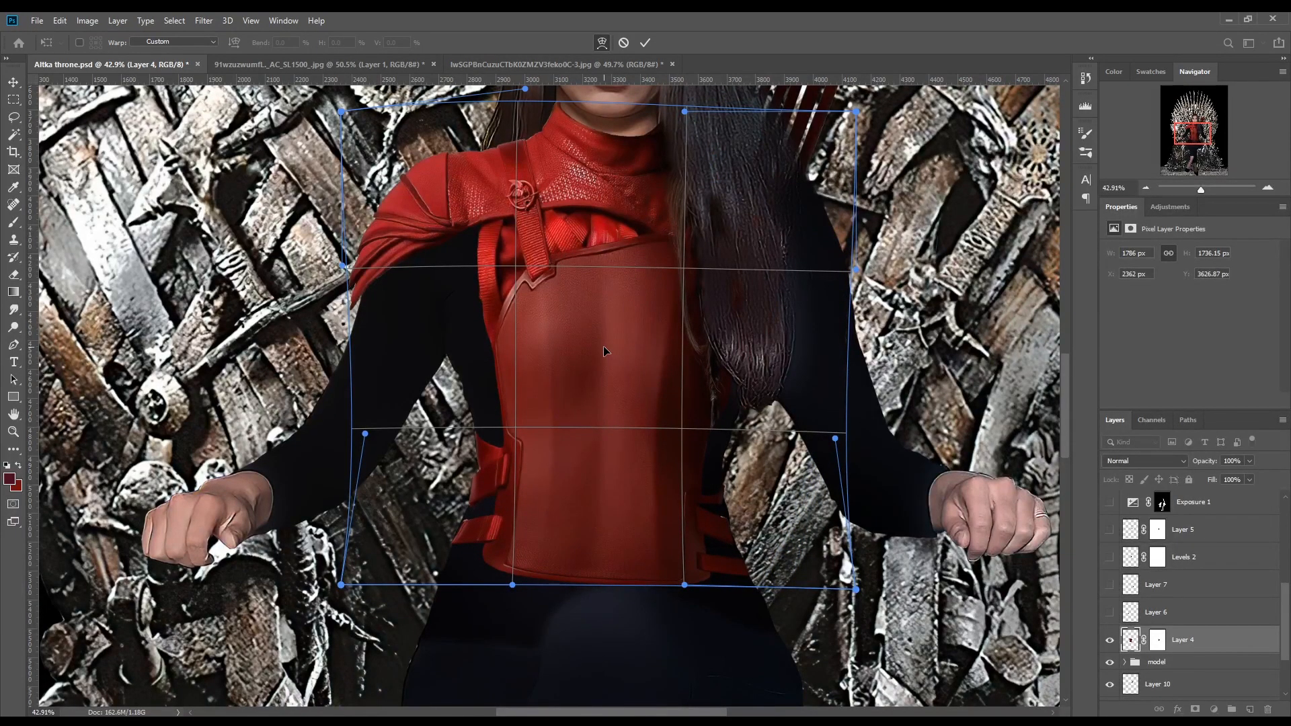
key("Return")
Show Layer 6, Layer 7, Levels 2 and Layer 5 to add the red forearm cuffs, shading and second shoulder piece.
scroll(444, 384, "down", 3)
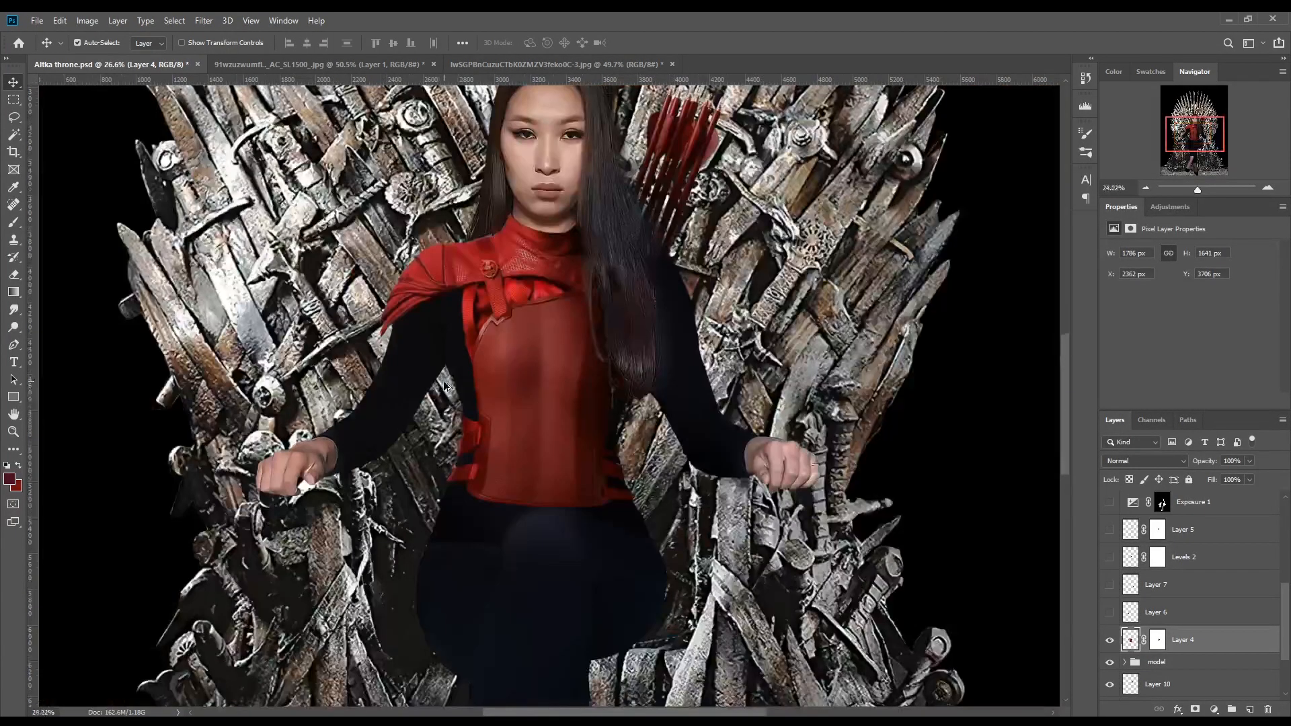
scroll(444, 385, "down", 5)
scroll(512, 359, "up", 4)
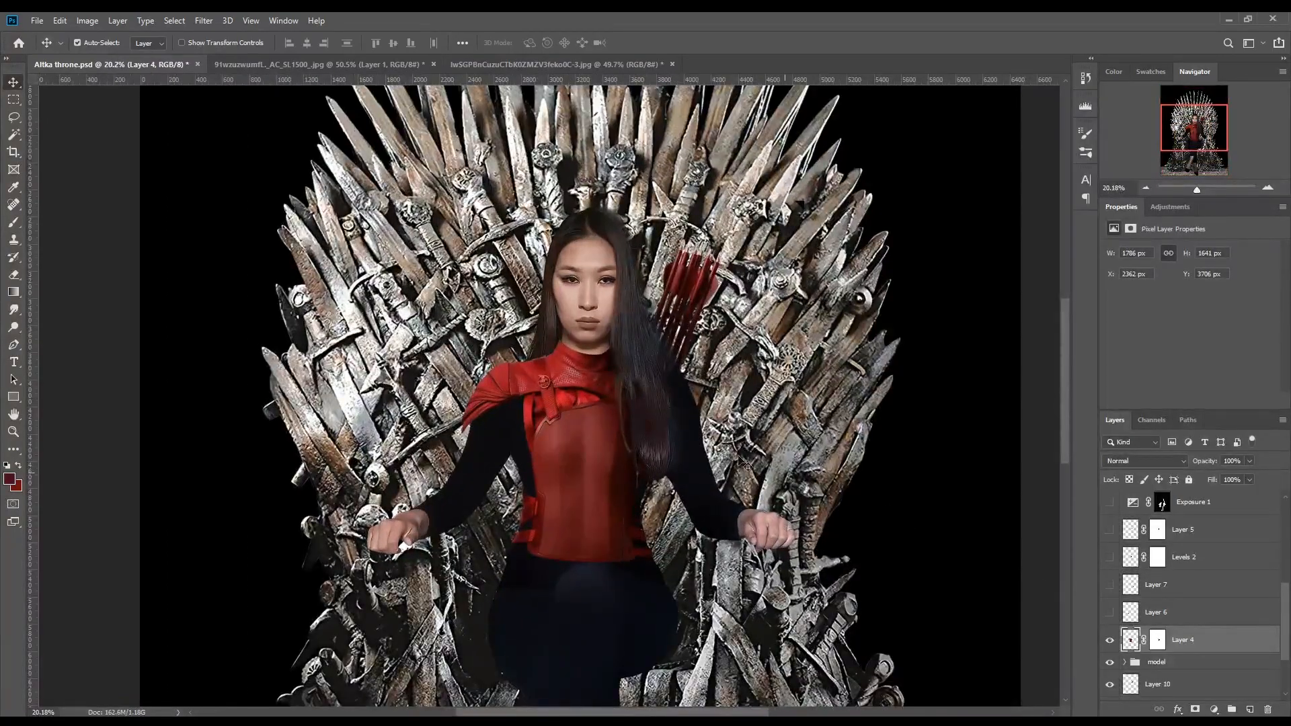
scroll(688, 363, "up", 3)
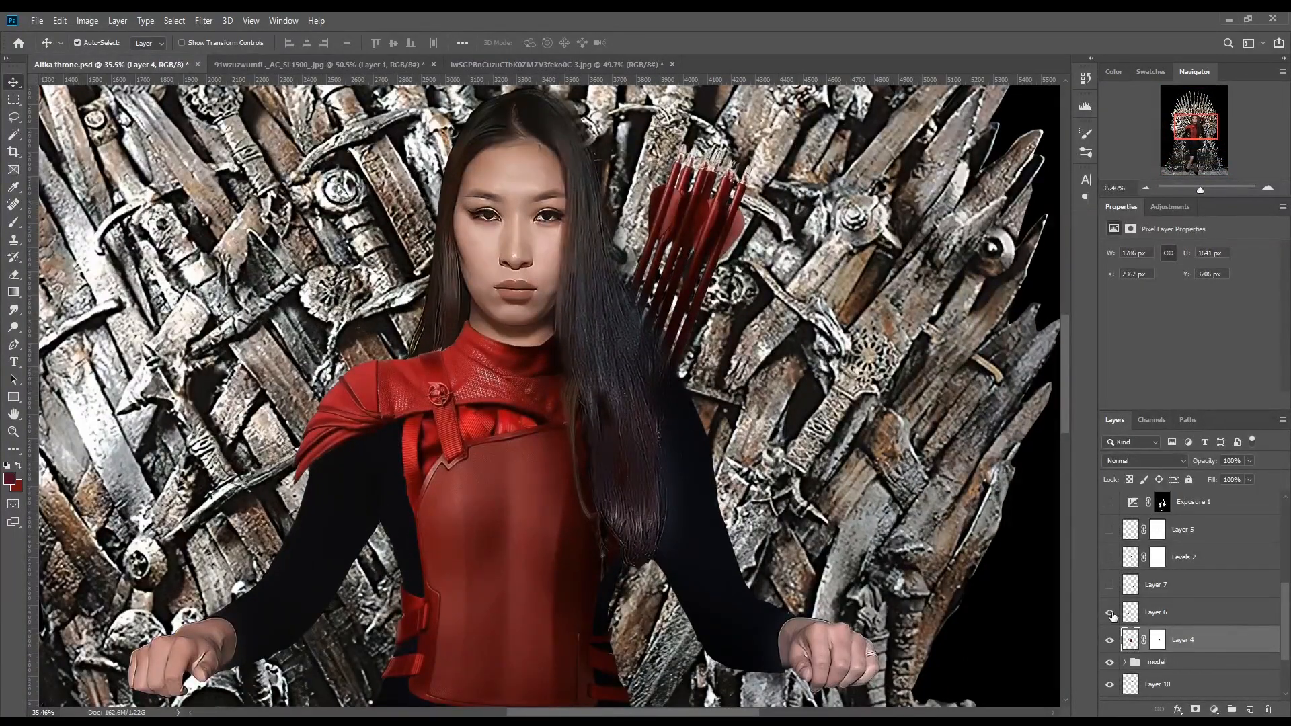
left_click(1109, 613)
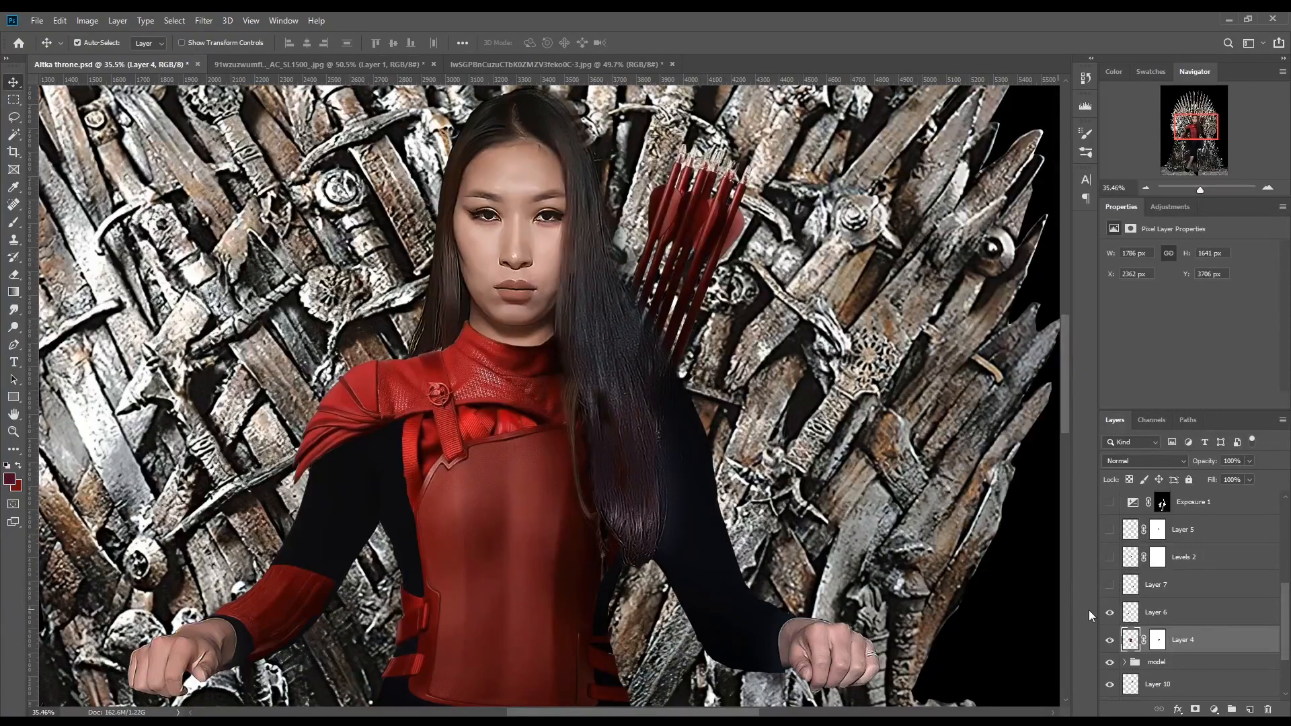
left_click(1110, 585)
left_click(1109, 558)
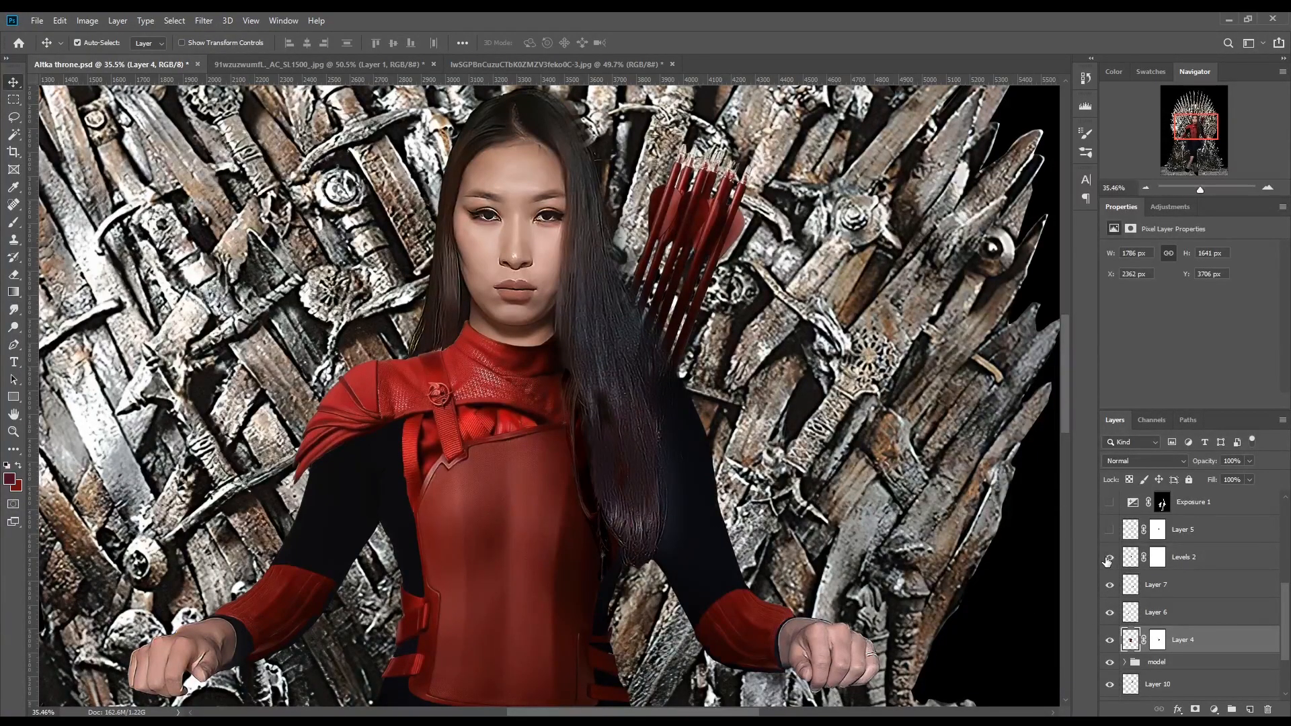
left_click(1109, 558)
left_click(1109, 530)
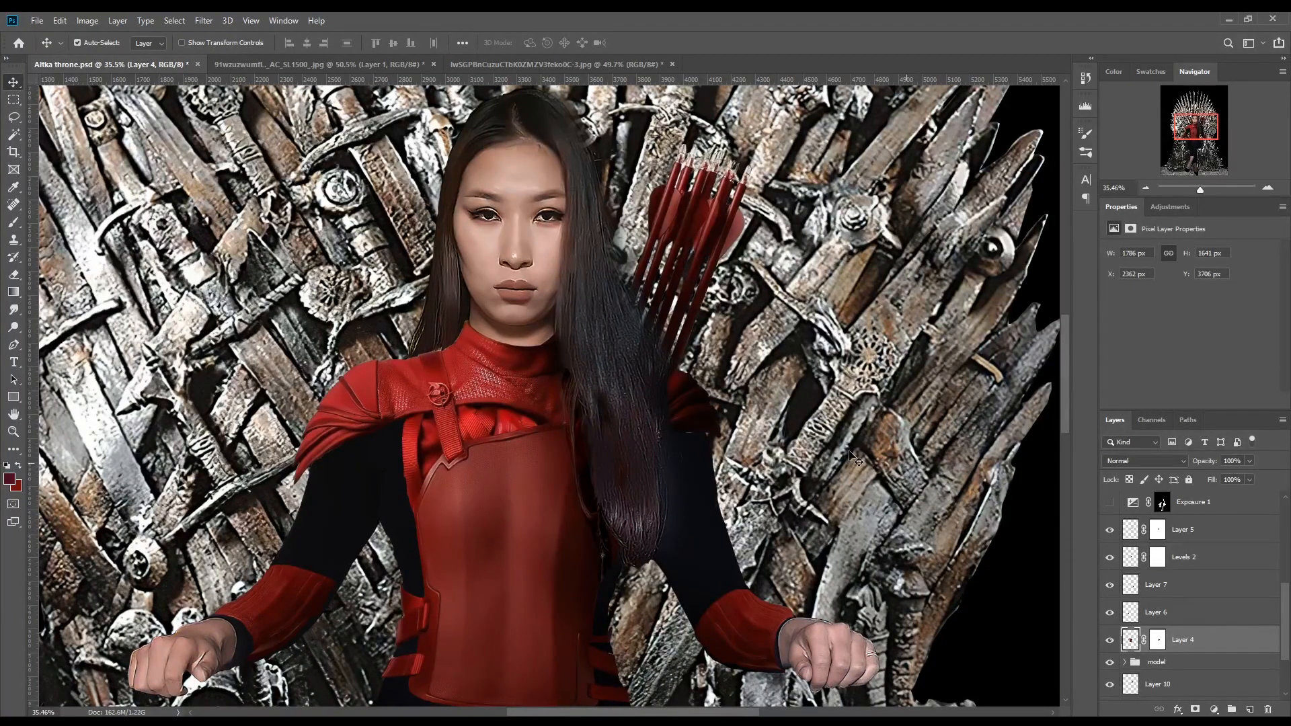
Compare the red forearm cuffs by switching Layer 6 off and on and hiding Layer 7.
scroll(414, 497, "down", 2)
scroll(415, 496, "down", 1)
left_click(1109, 612)
left_click(1109, 585)
left_click(1109, 613)
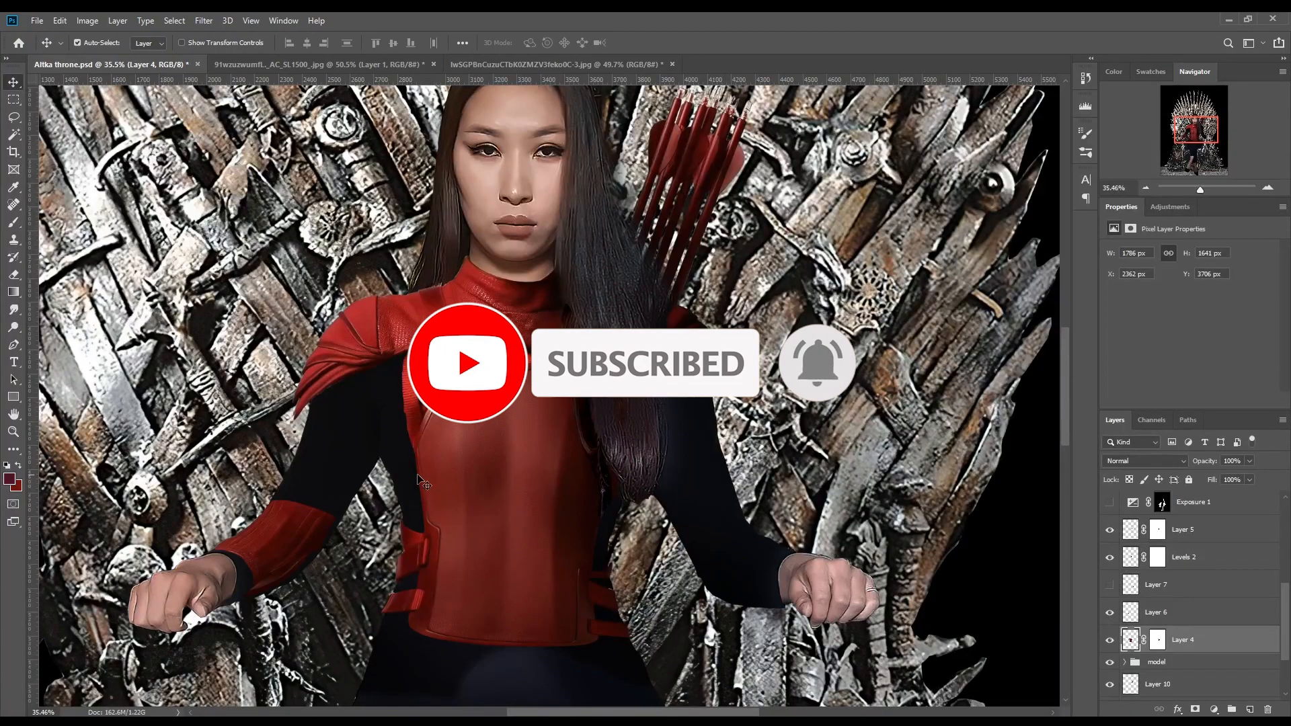
Begin a Pen path along the forearm sleeve in the red armour reference photo, and return to the throne composite.
left_click(582, 65)
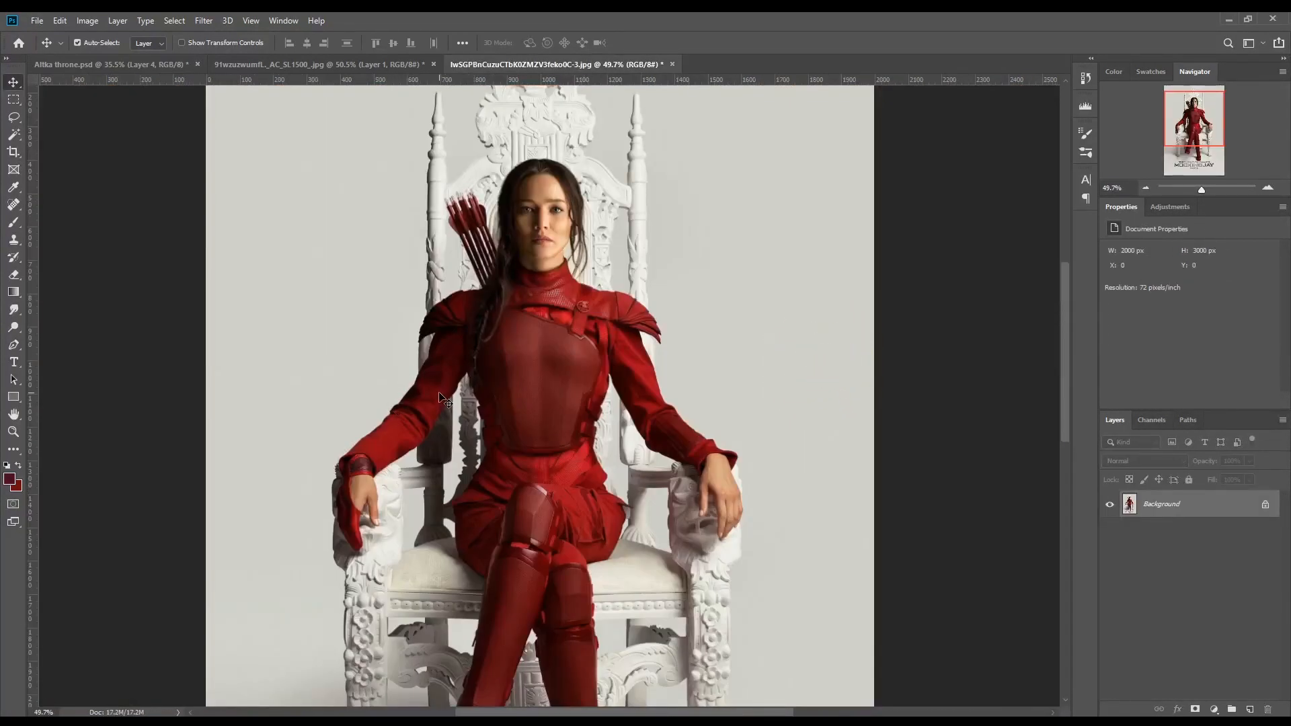
scroll(685, 431, "up", 2)
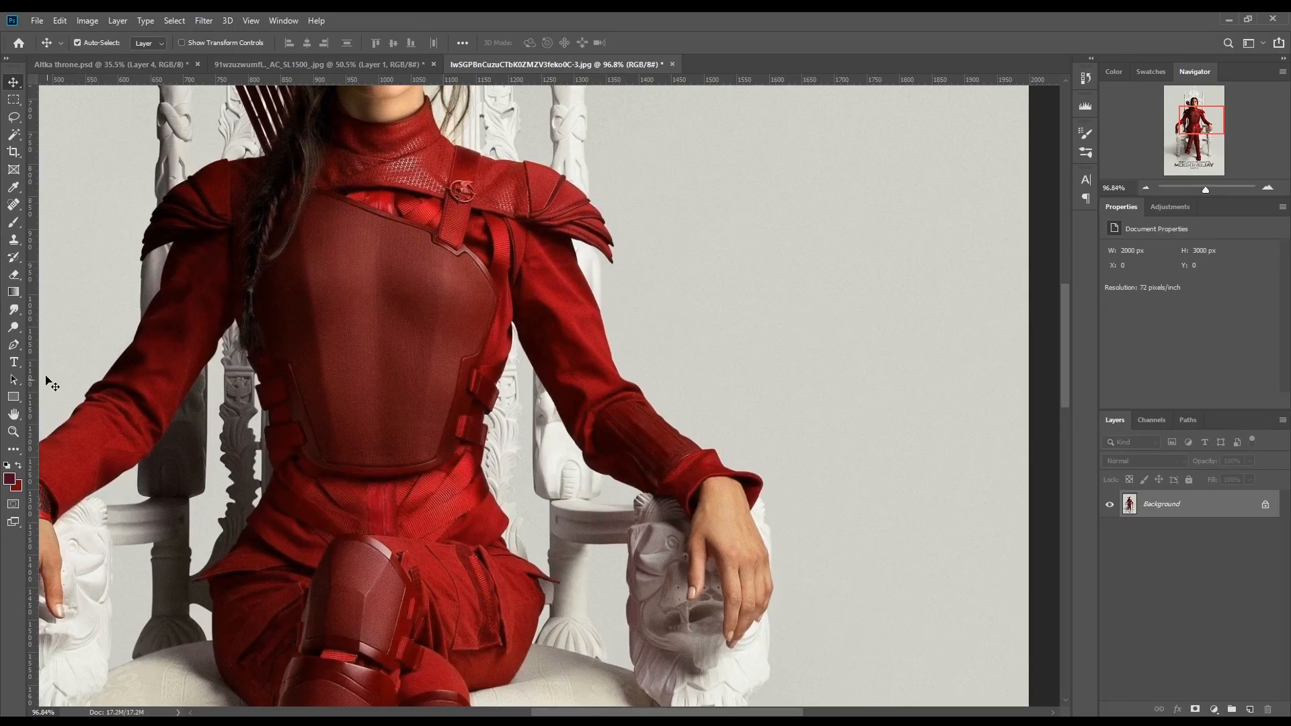
left_click(14, 346)
left_click(594, 442)
left_click(603, 449)
left_click_drag(614, 448, 619, 455)
left_click(651, 470)
left_click(176, 63)
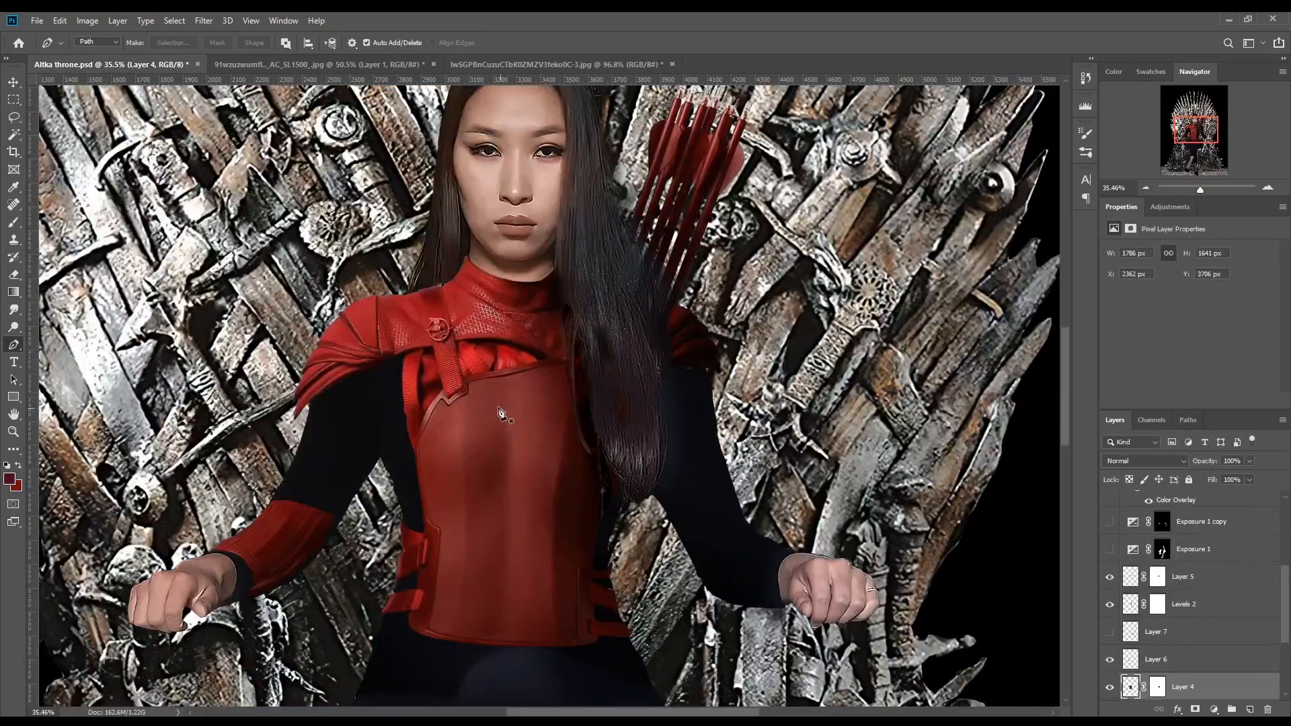
Show Layer 7 again to restore the second red forearm cuff on the model.
scroll(363, 521, "down", 3)
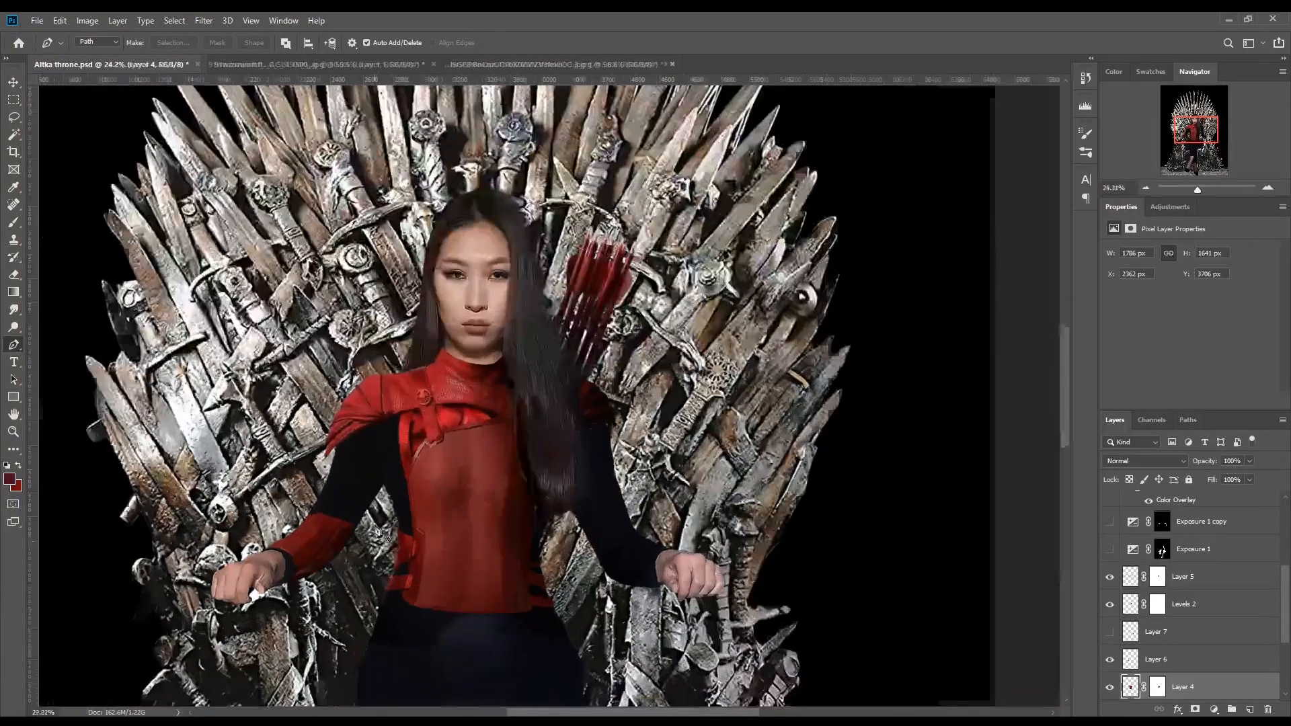
scroll(633, 394, "up", 1)
left_click(1110, 632)
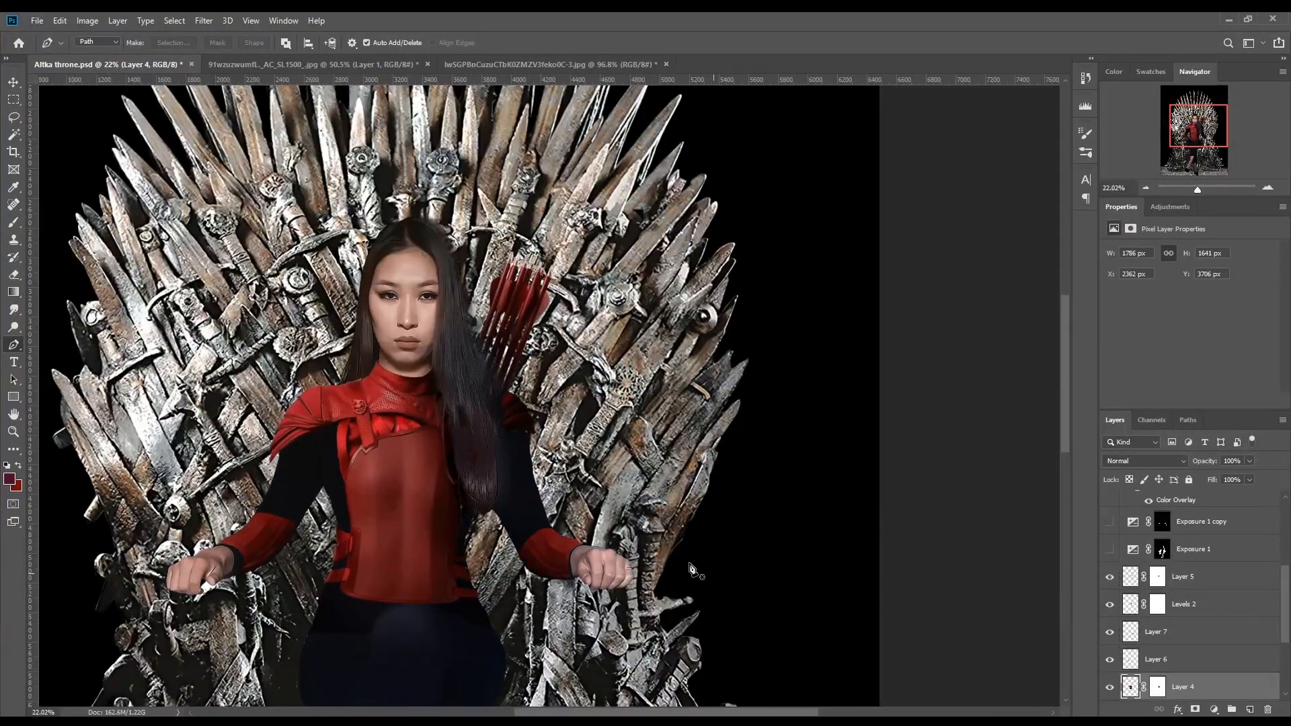
scroll(413, 521, "down", 1)
scroll(316, 501, "up", 1)
scroll(316, 501, "down", 1)
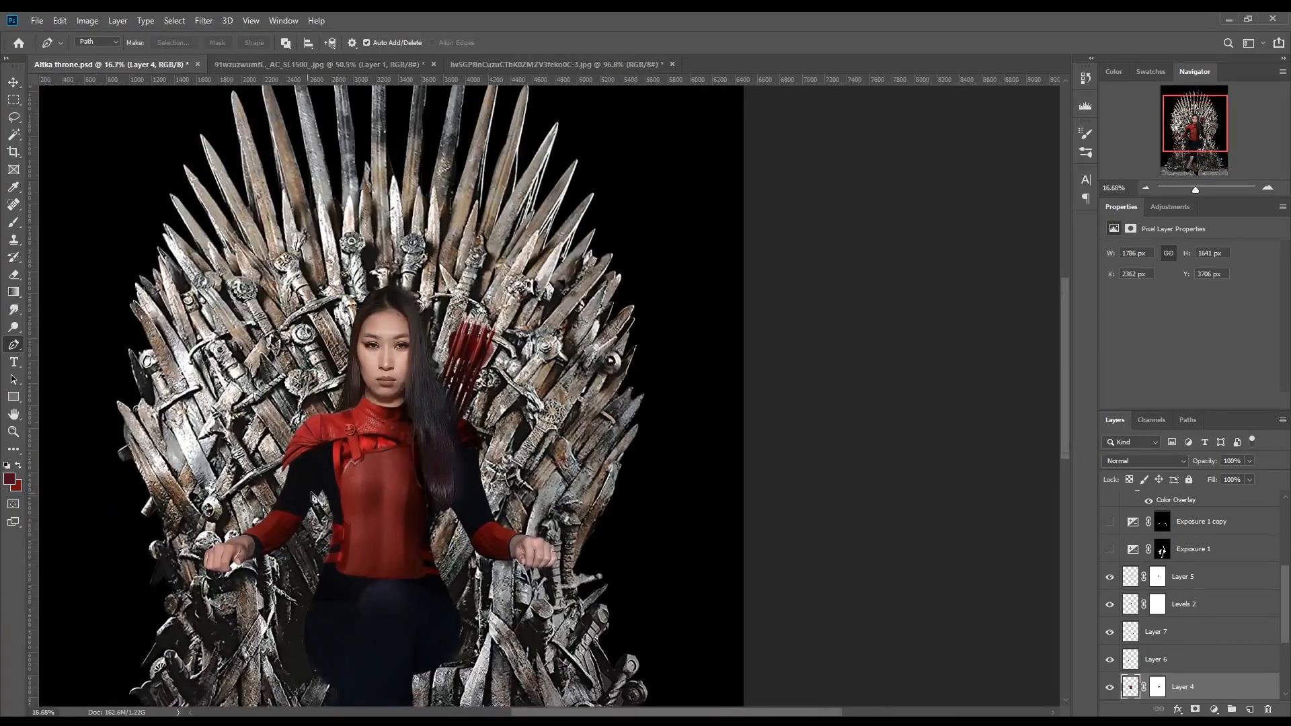
scroll(397, 381, "up", 1)
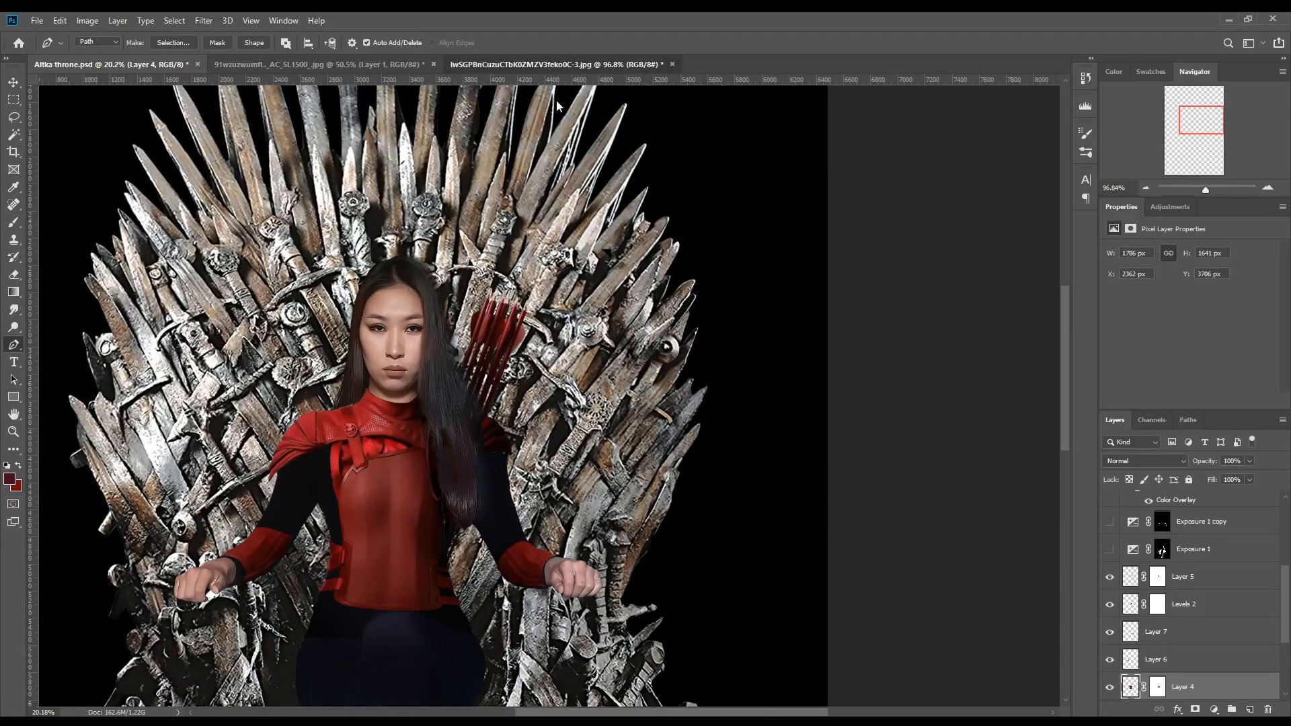
Examine the quiver of arrows in the red armour reference photo and return to the throne composite.
left_click(548, 59)
scroll(257, 281, "up", 3)
scroll(259, 286, "up", 1)
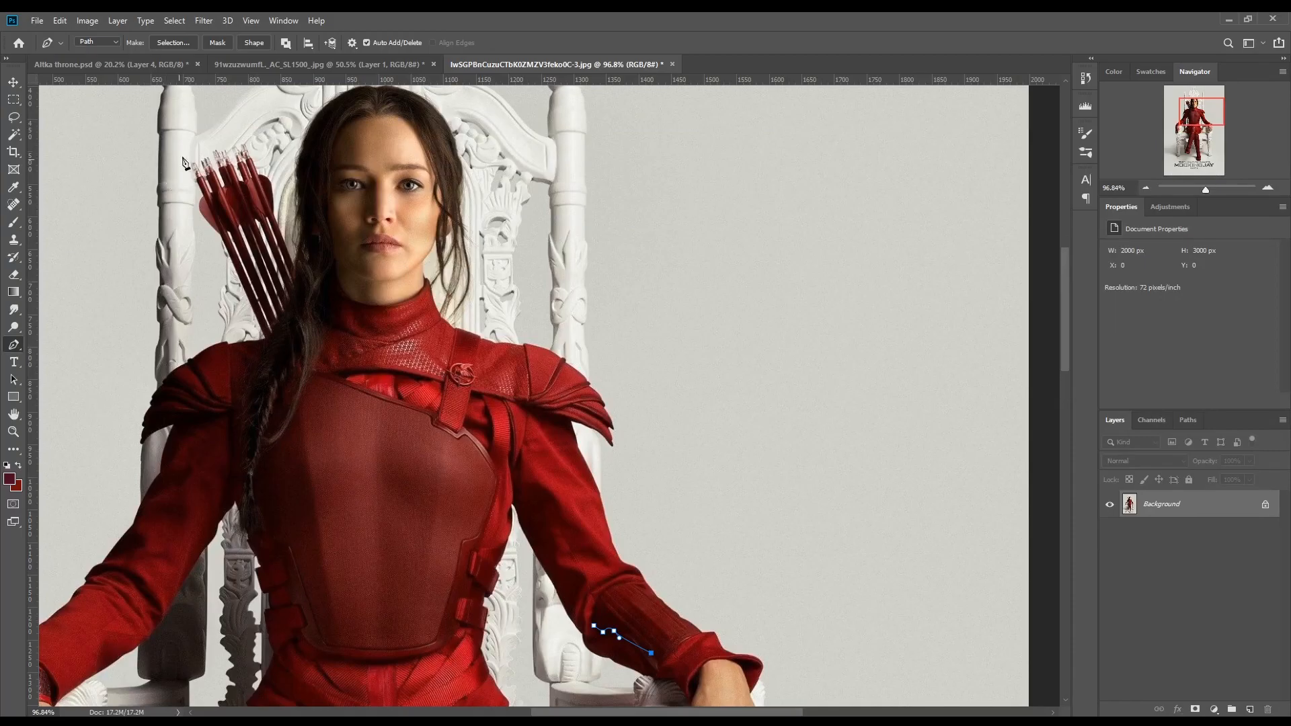
left_click(168, 64)
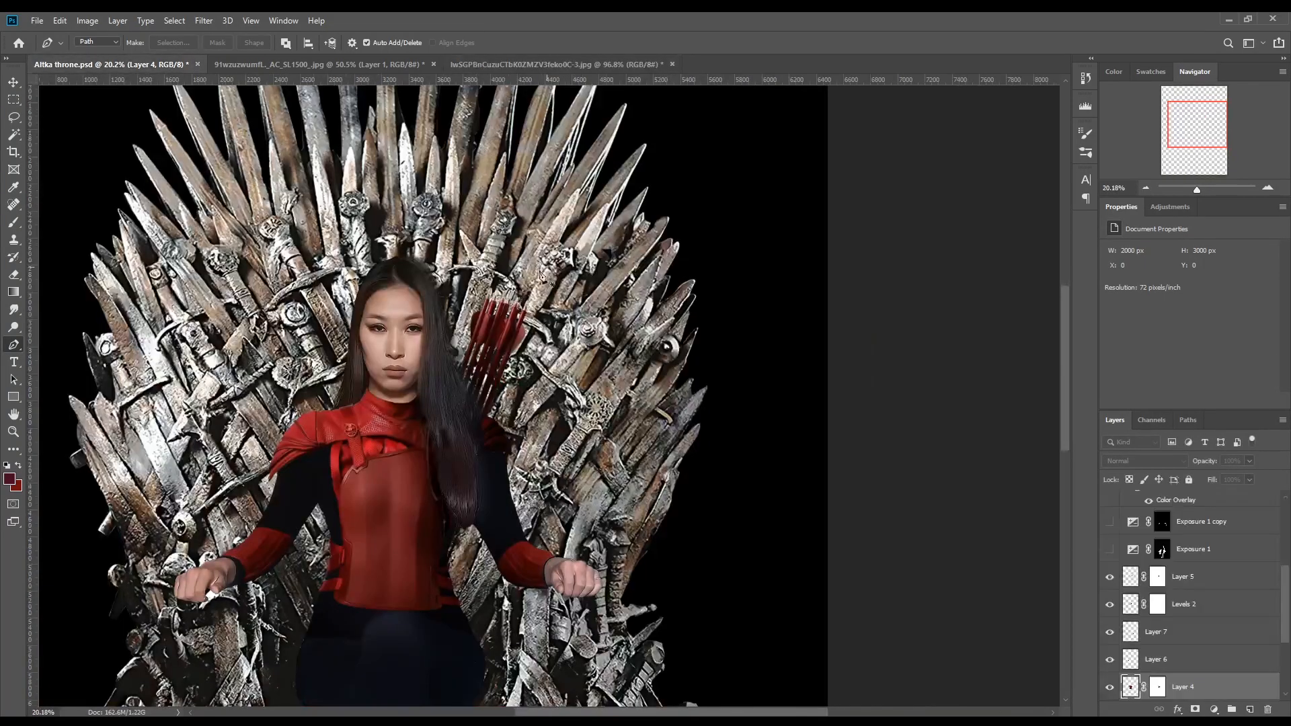
Select the arrows on Layer 10 behind the model and switch their visibility off and on.
scroll(412, 382, "down", 1)
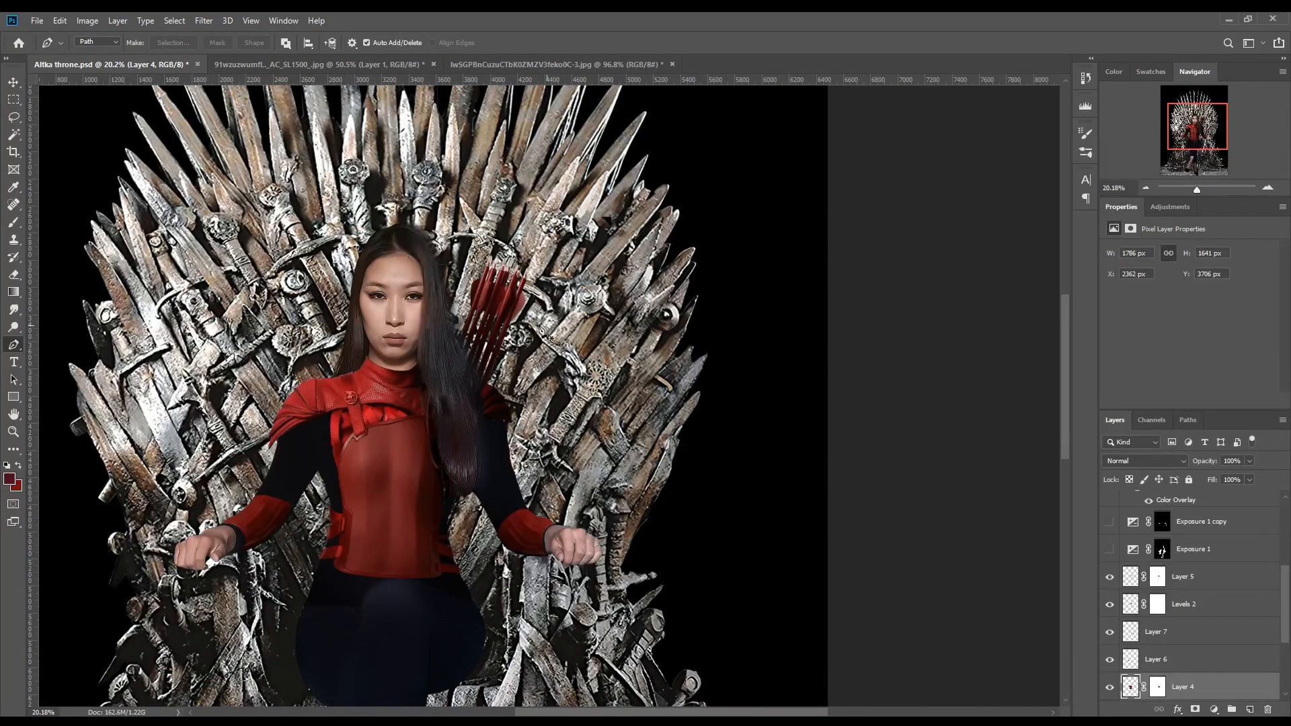
key("v")
left_click(504, 309)
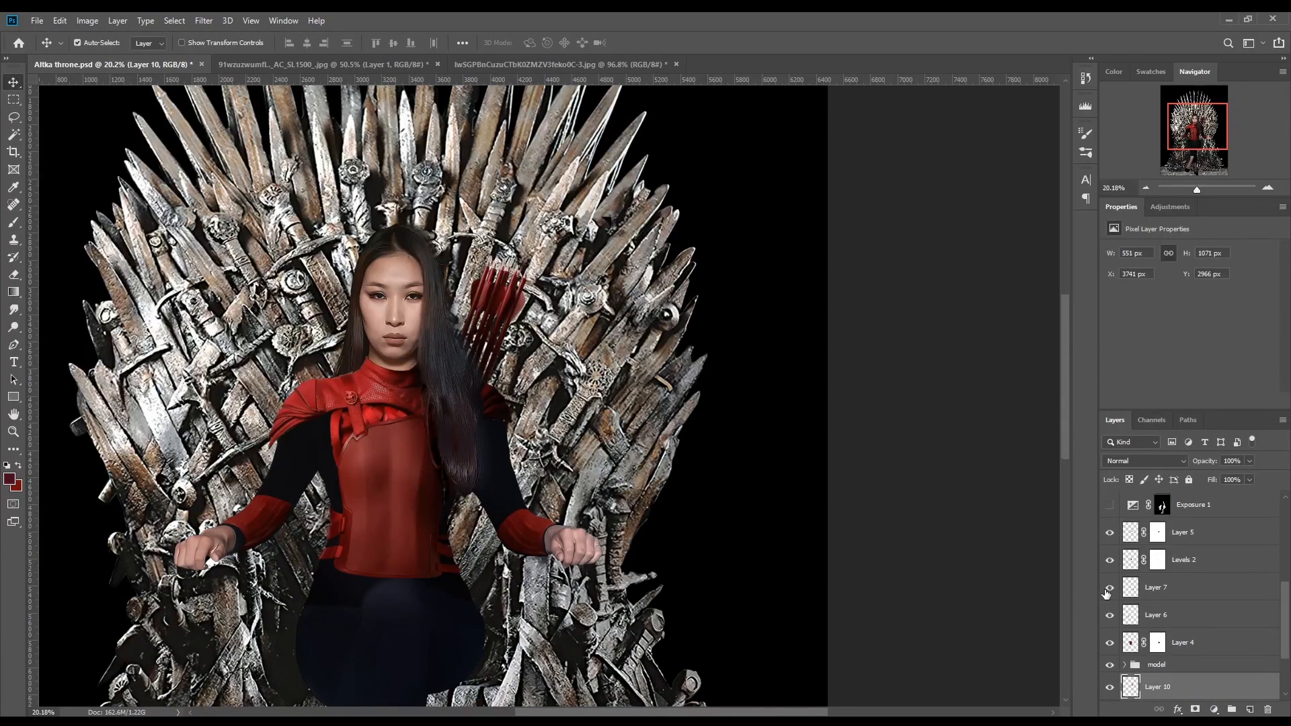
scroll(1136, 595, "down", 3)
left_click(1109, 606)
left_click(1108, 606)
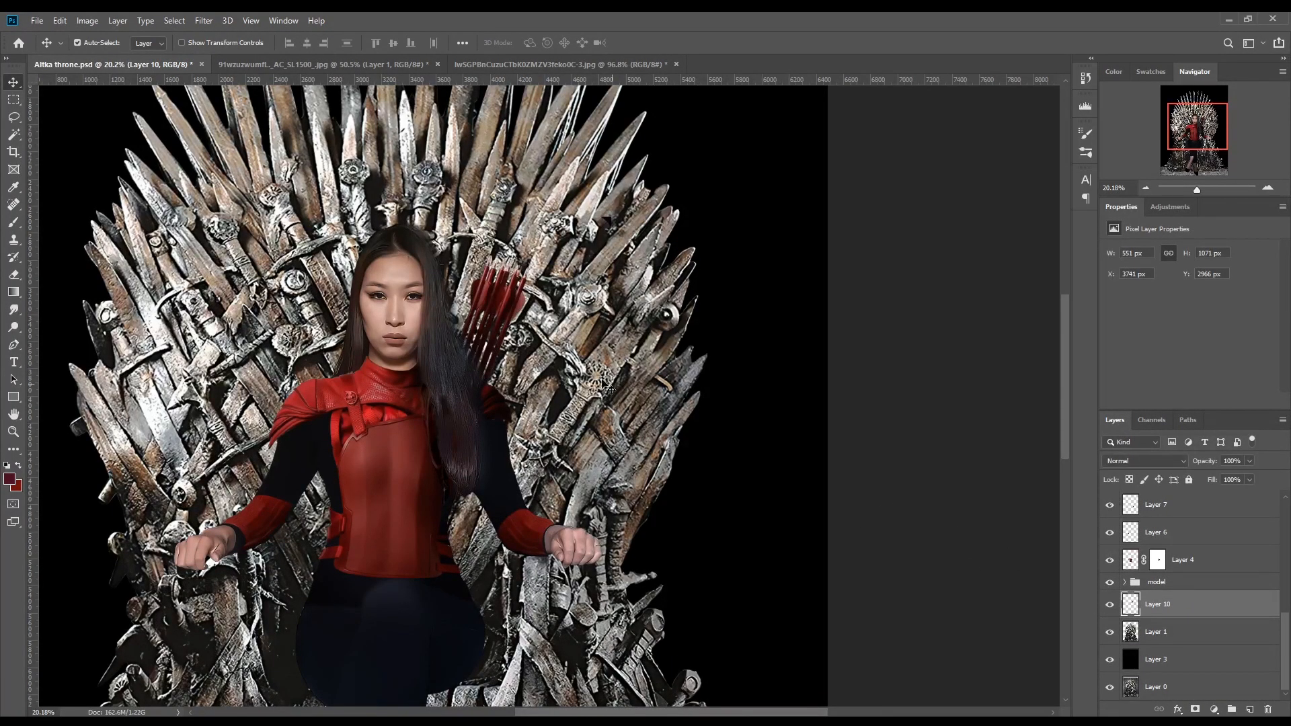
Select the model group and show the Exposure 1 adjustment to shade the model and throne.
left_click(1159, 584)
scroll(1143, 586, "up", 3)
scroll(1116, 571, "up", 3)
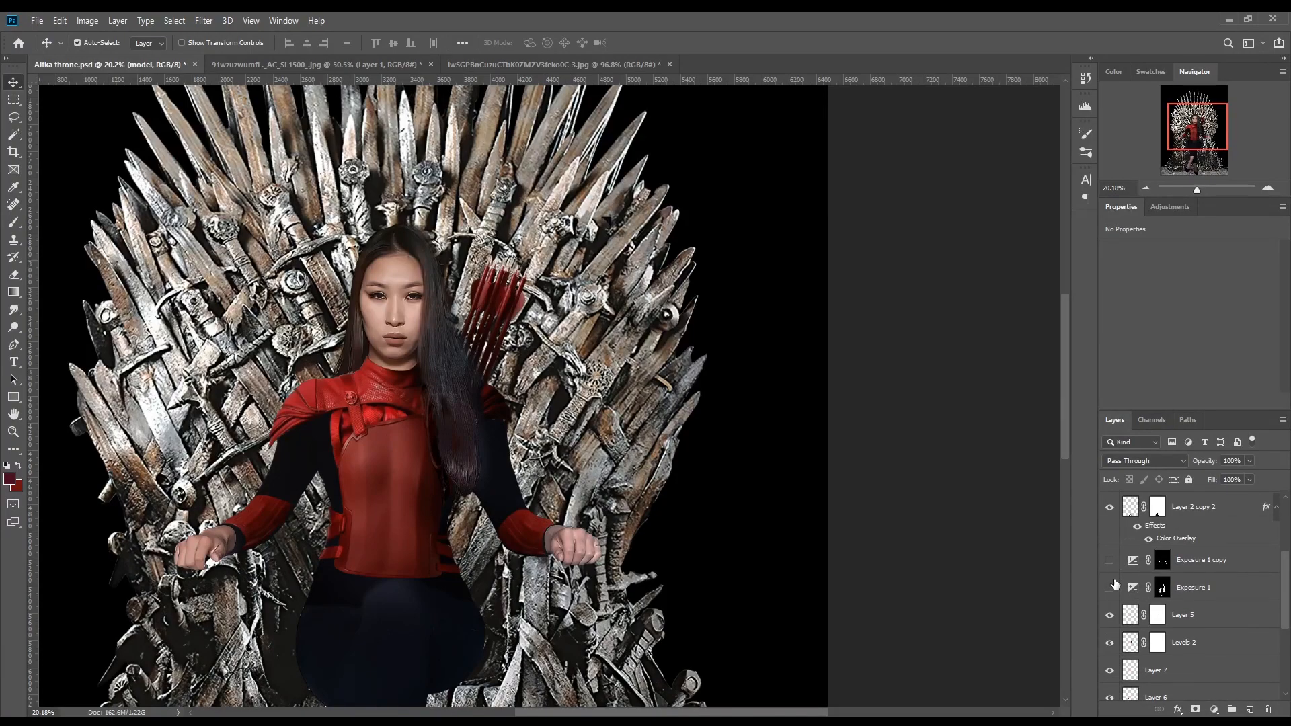
scroll(489, 538, "down", 5)
scroll(555, 478, "up", 3)
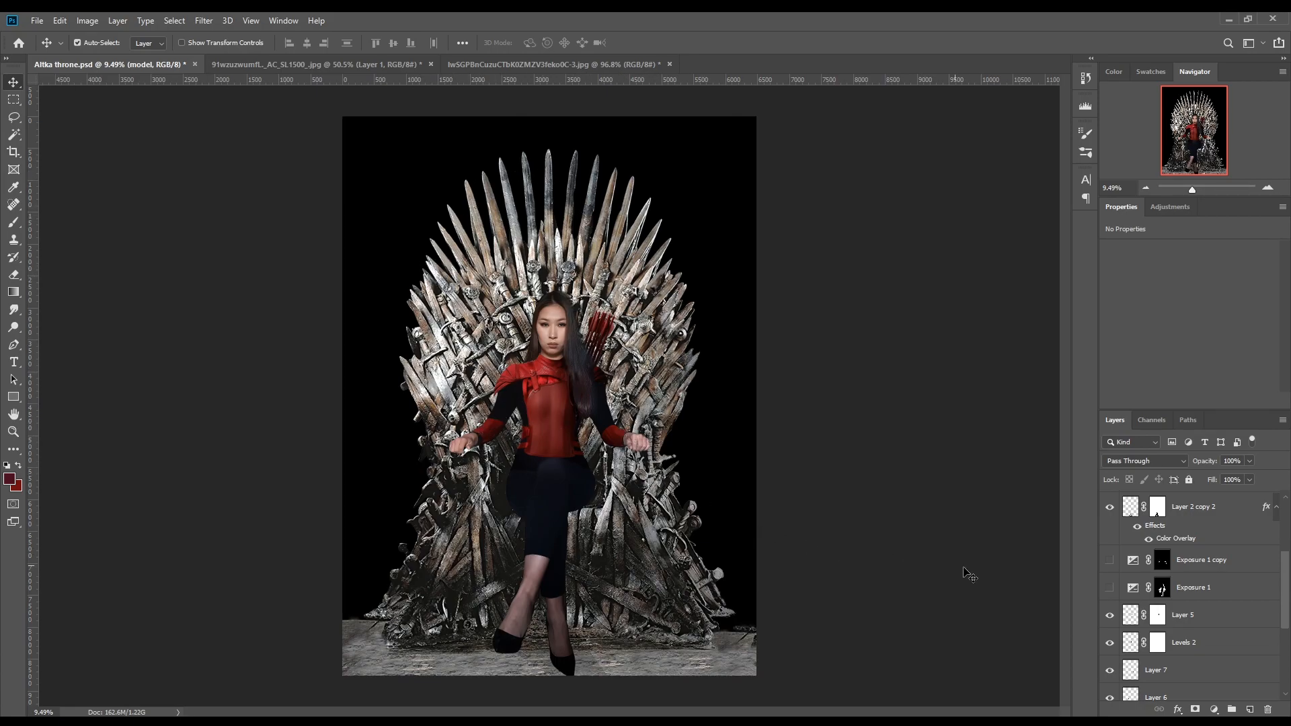
left_click(1114, 592)
left_click(1113, 592)
left_click(1109, 591)
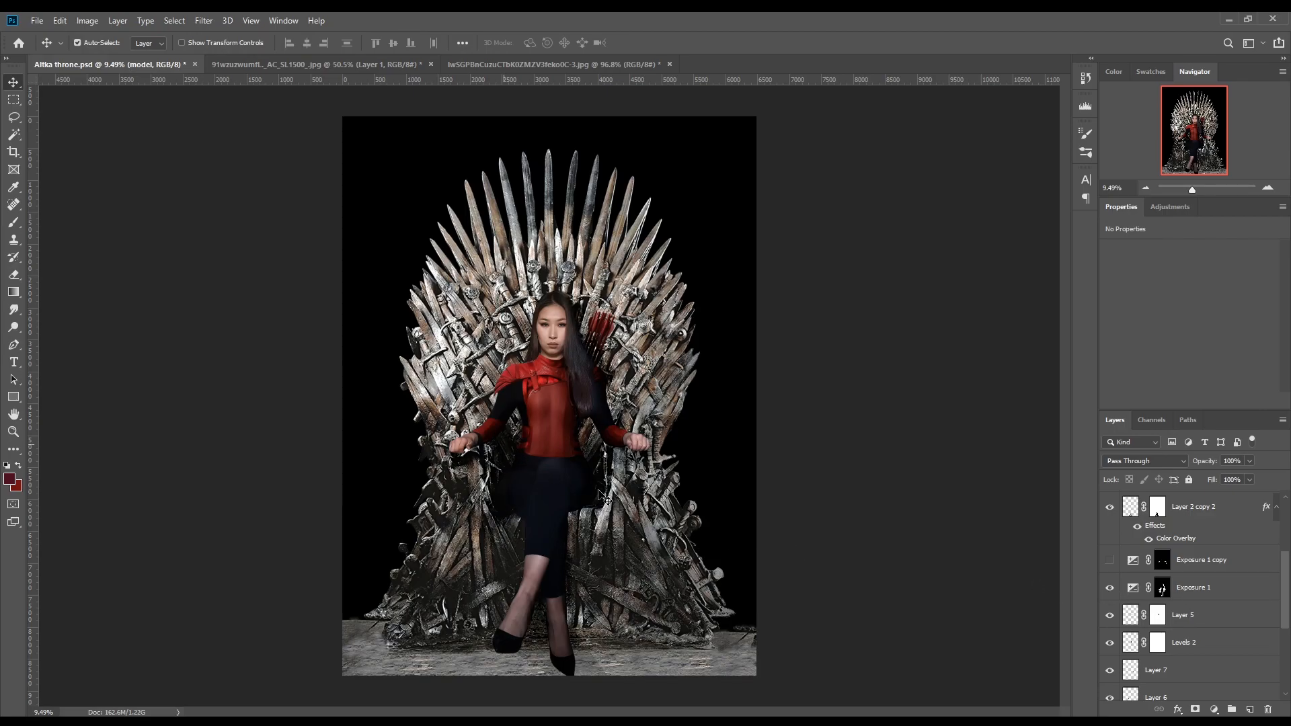
Show the Exposure 1 copy adjustment, toggling it repeatedly to compare the shading and leaving it on.
left_click(1109, 562)
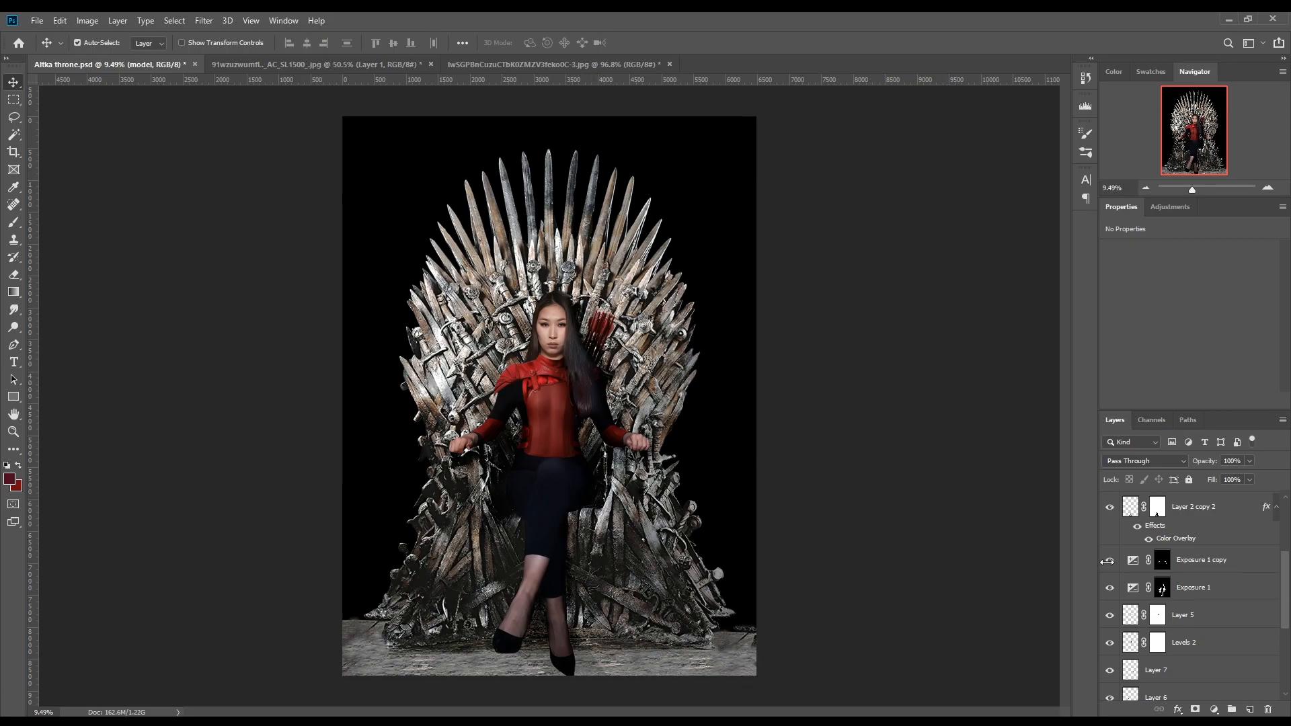
left_click(1109, 562)
left_click(1109, 561)
left_click(1109, 562)
left_click(1110, 561)
left_click(1109, 561)
left_click(1109, 560)
left_click(1109, 560)
left_click(1109, 560)
Try an Exposure adjustment above Layer 14 with gamma correction 0.37, and invert its mask to black.
scroll(1210, 565, "up", 5)
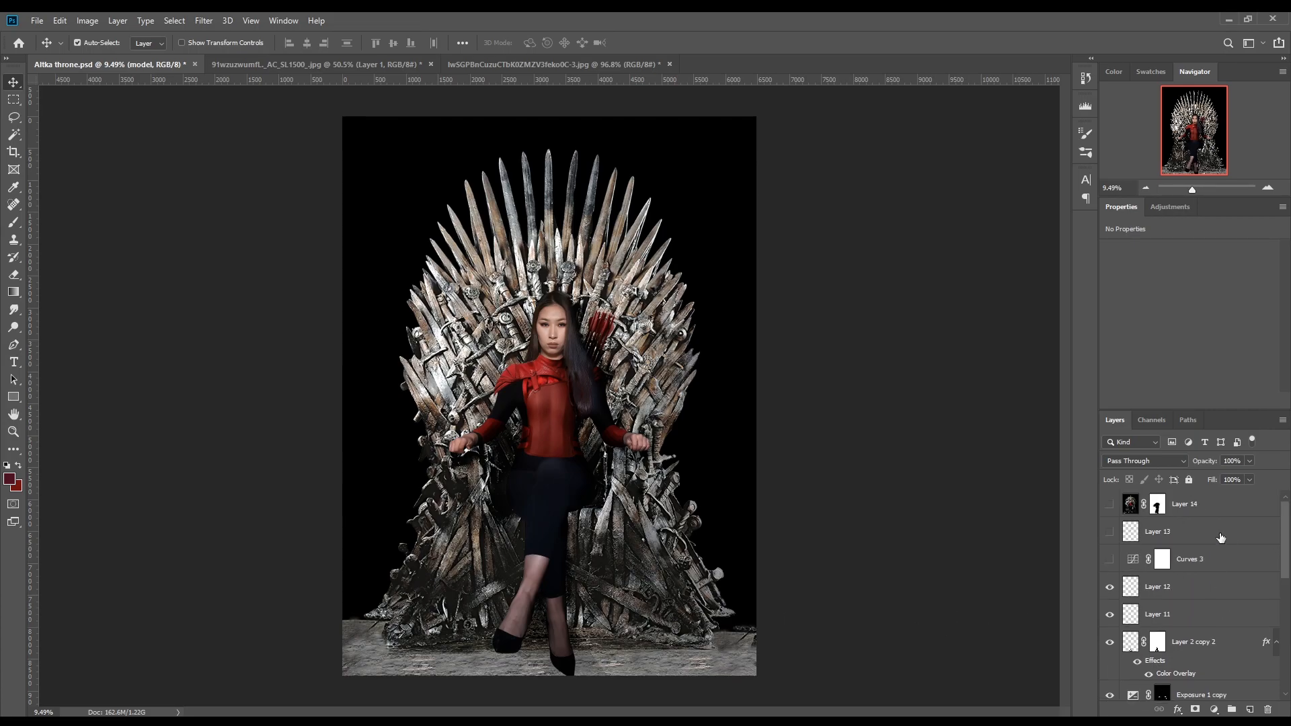
left_click(1212, 514)
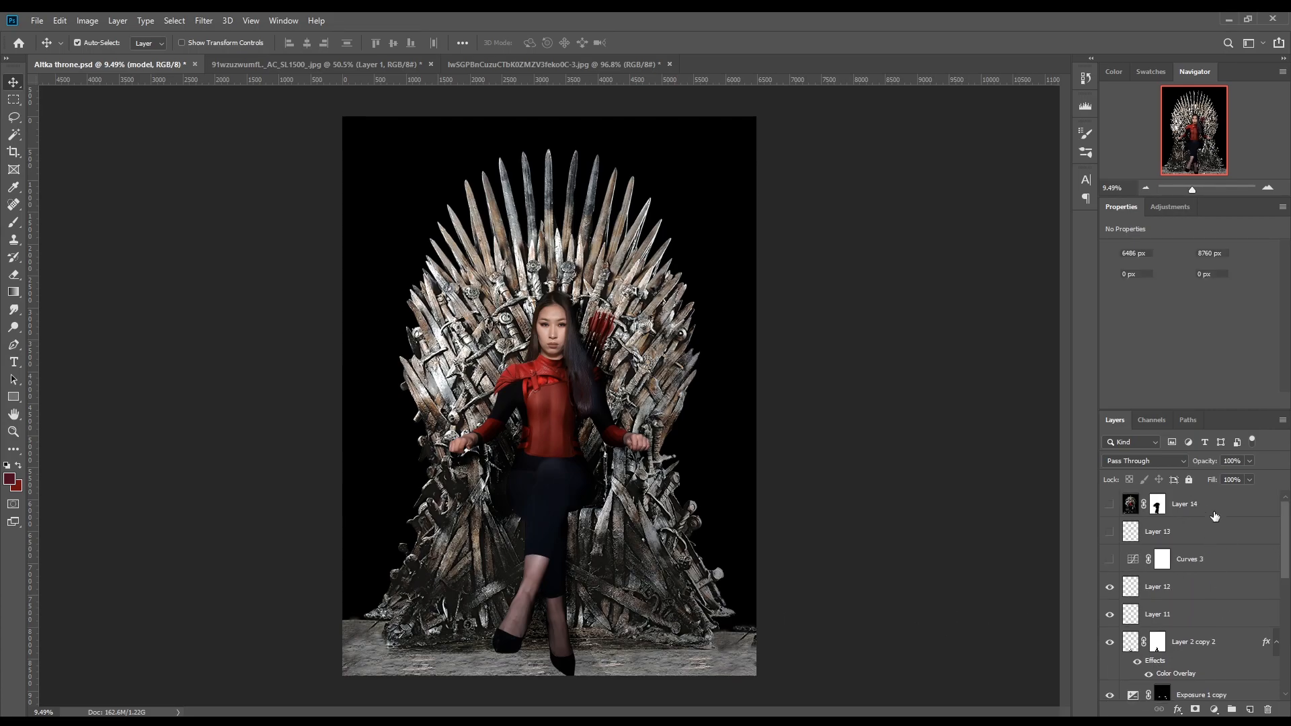
left_click(1214, 709)
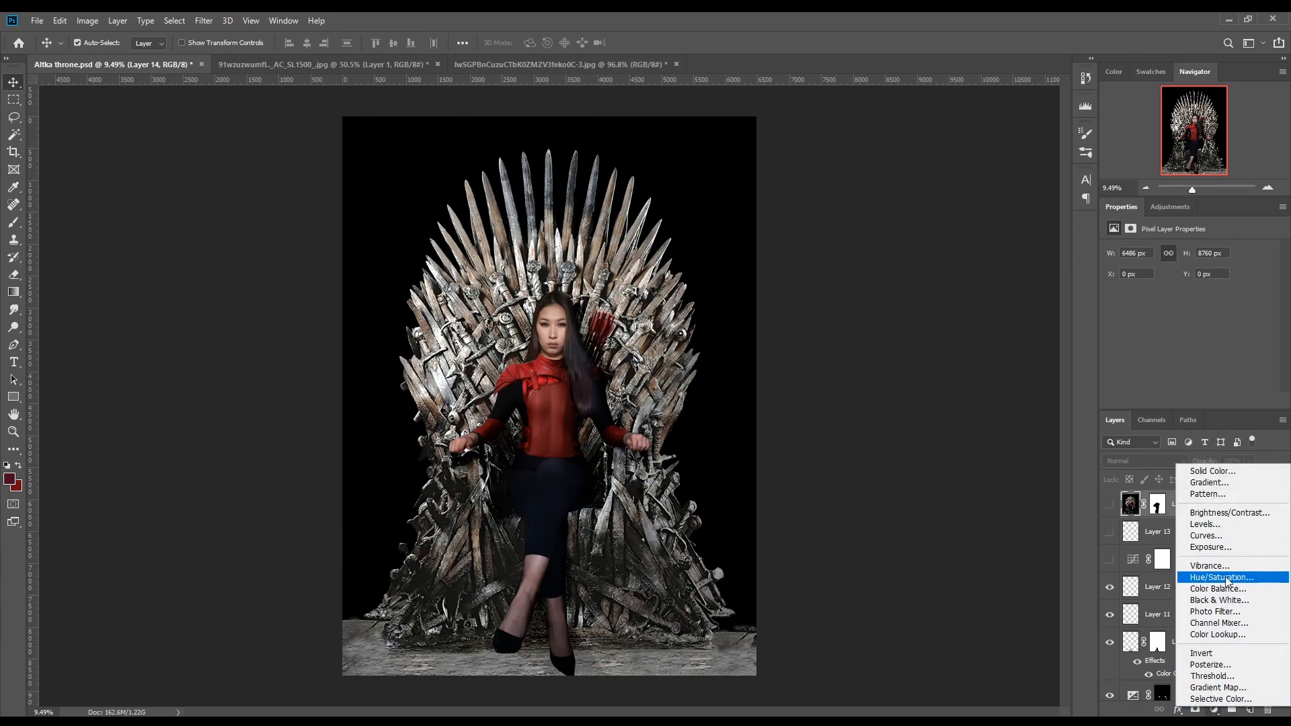
left_click(1213, 547)
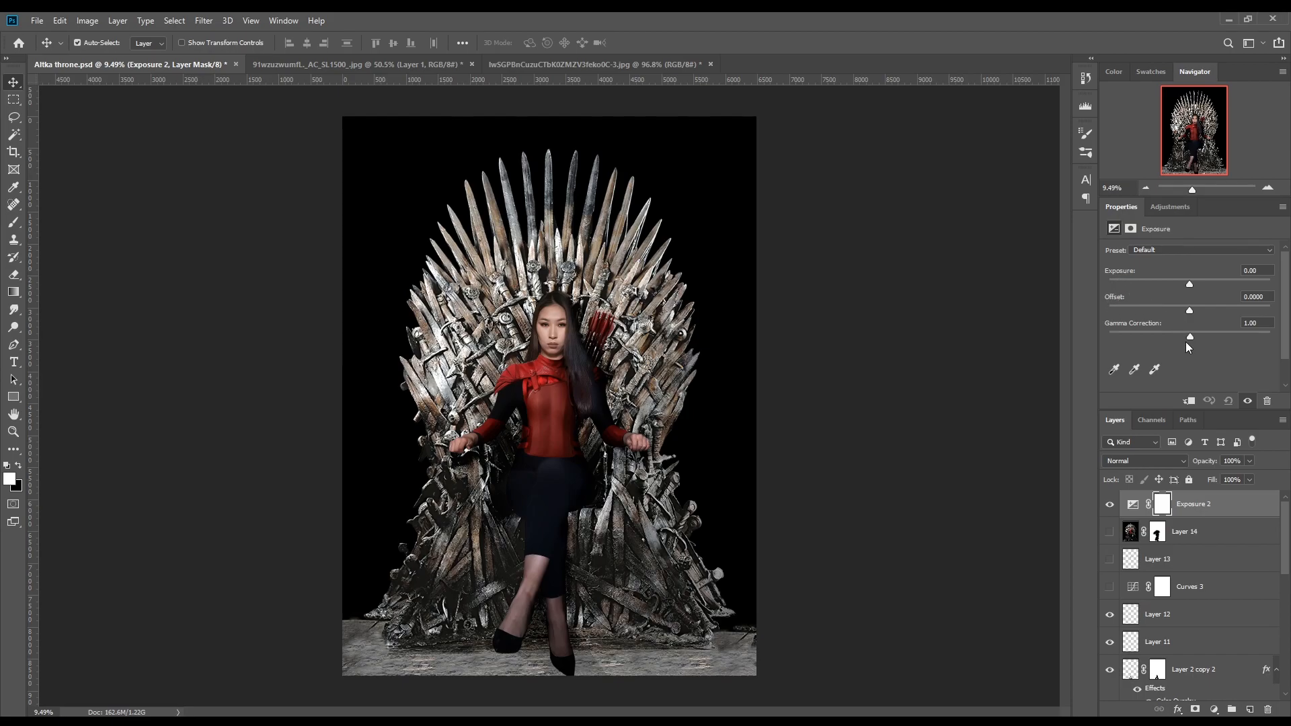
left_click_drag(1191, 336, 1236, 343)
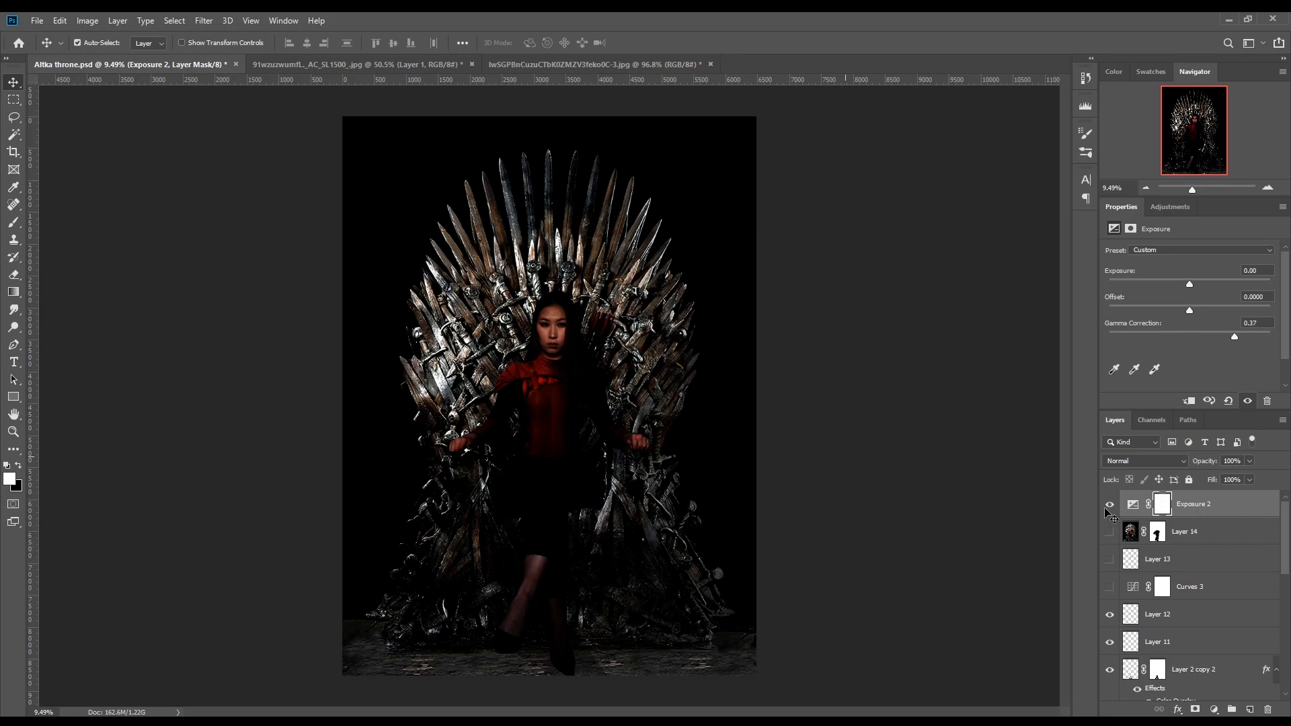
left_click(1163, 508)
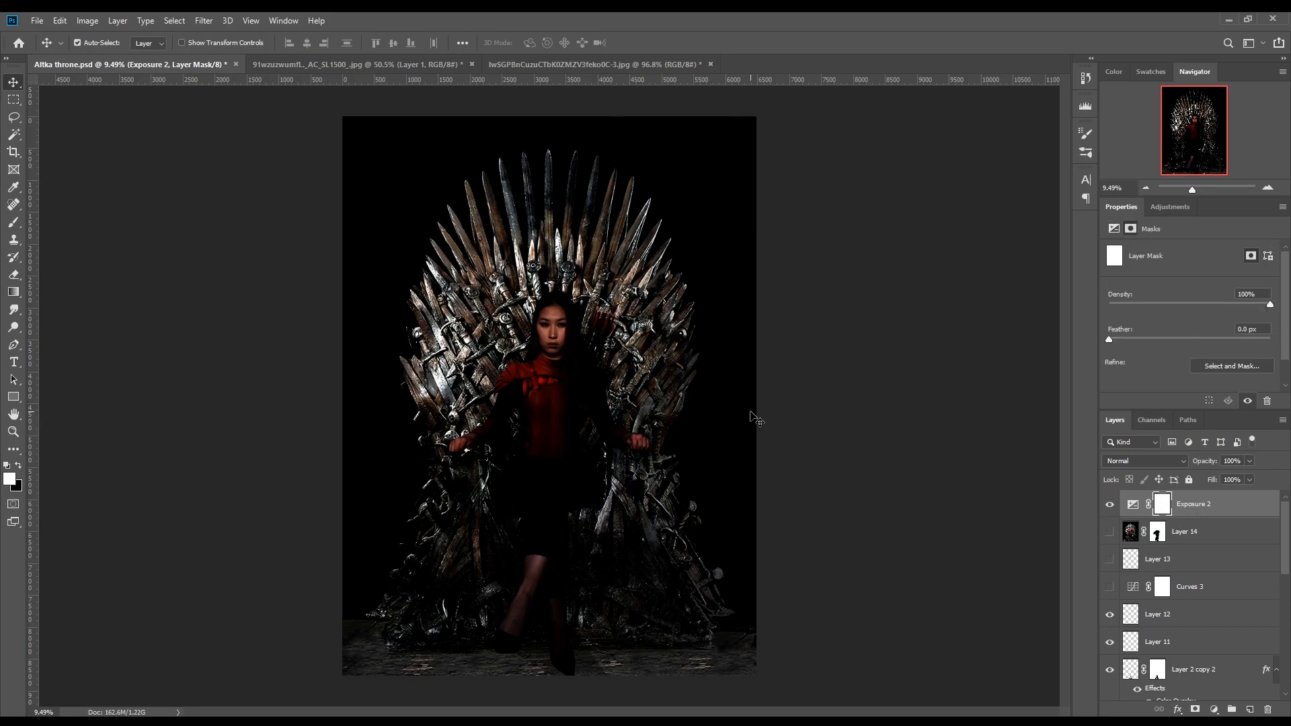
key("ctrl+i")
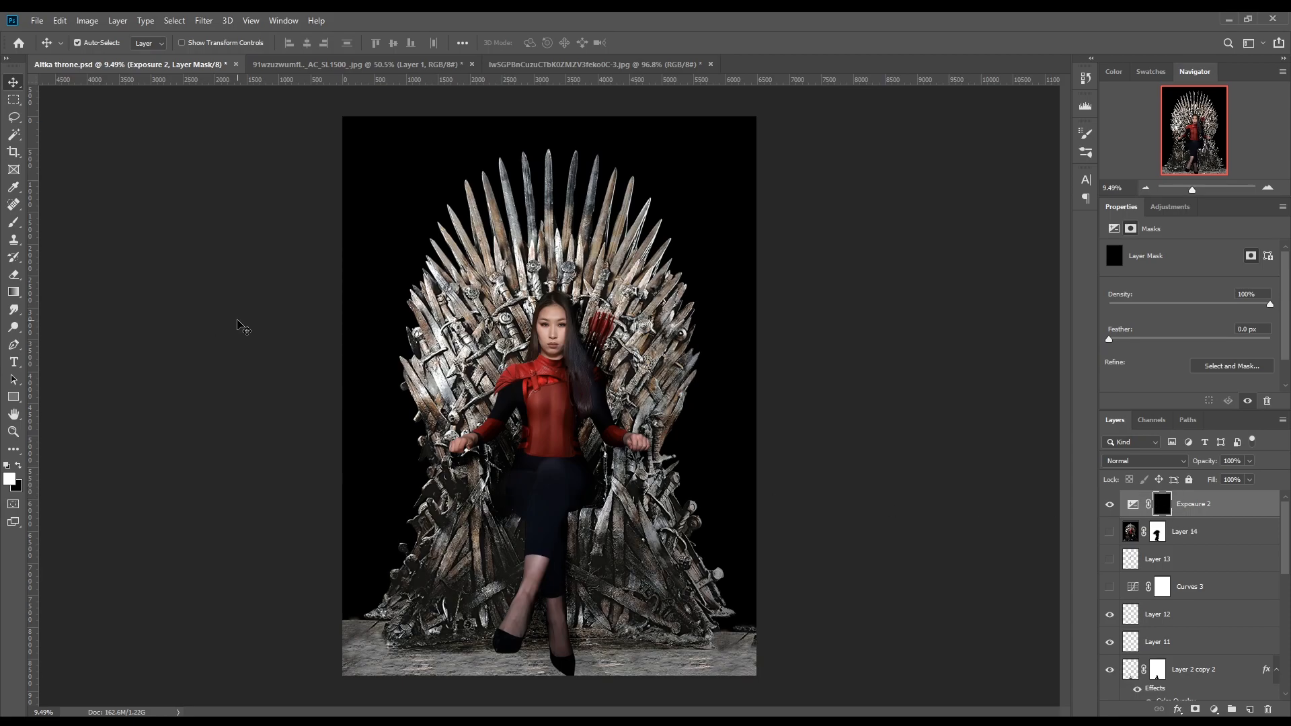
Try painting a shadow beside the model's hip on the Exposure 2 mask with a 152 px brush, and delete that adjustment.
key("b")
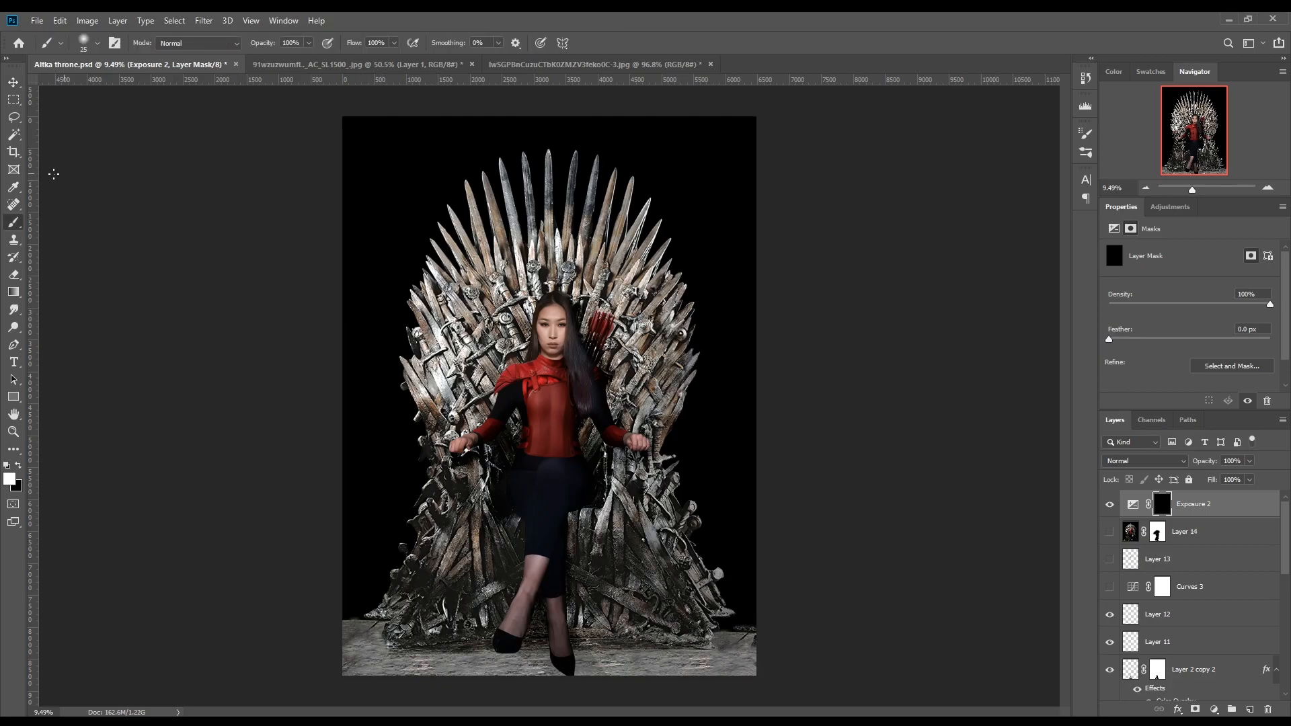
left_click(98, 42)
left_click_drag(95, 86, 129, 86)
key("Return")
scroll(578, 366, "up", 5)
scroll(496, 436, "down", 2)
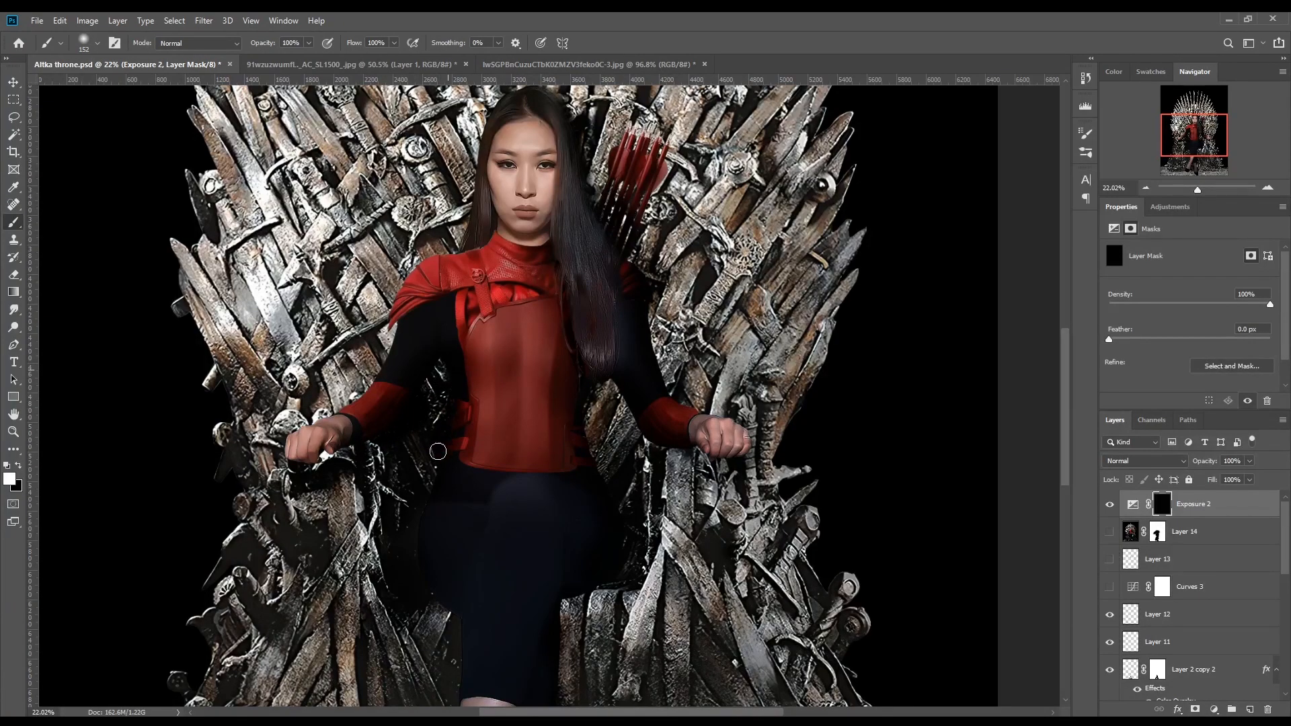
mouse_move(623, 507)
left_mouse_down()
mouse_move(615, 416)
mouse_move(593, 388)
mouse_move(637, 422)
mouse_move(681, 349)
mouse_move(657, 302)
mouse_move(649, 403)
mouse_move(689, 414)
mouse_move(635, 309)
mouse_move(664, 322)
mouse_move(679, 437)
mouse_move(668, 498)
mouse_move(699, 538)
mouse_move(632, 601)
left_mouse_up()
scroll(626, 538, "down", 3)
left_click_drag(1207, 505, 1267, 709)
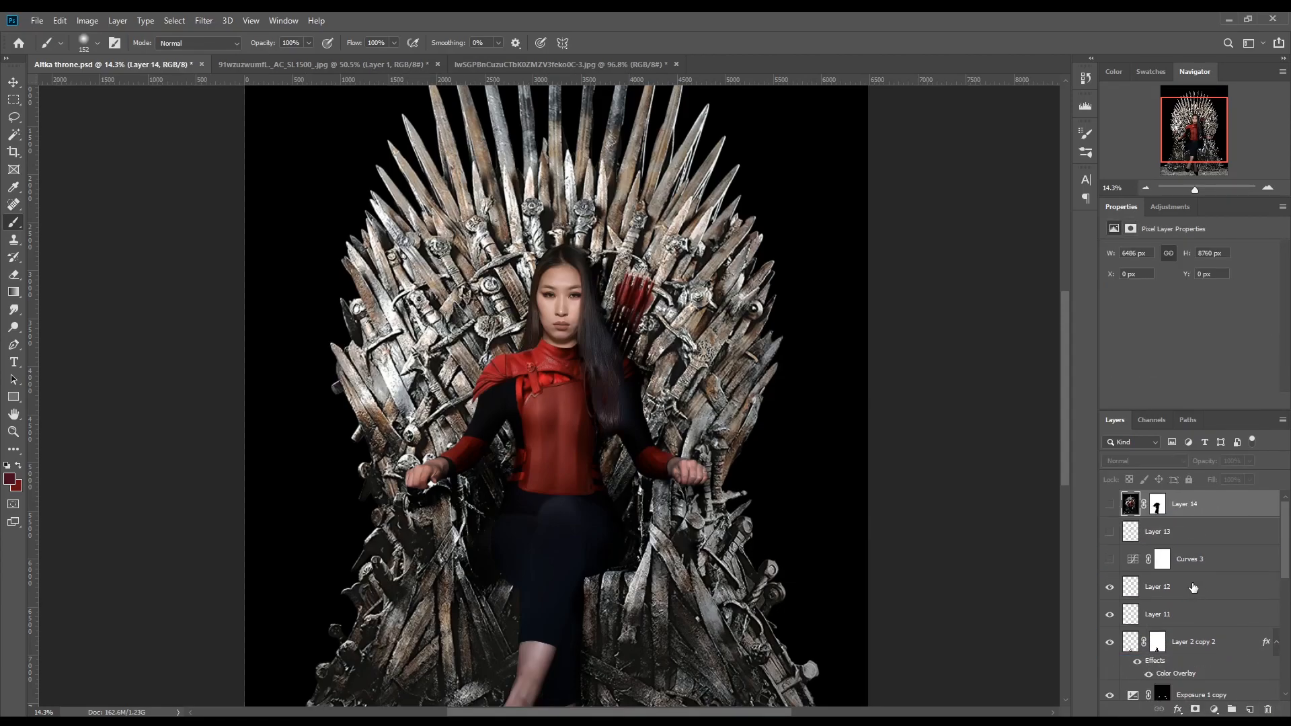
Select the Exposure 1 copy adjustment and compare the composite with it and Layer 11 switched off and on.
scroll(1188, 633, "down", 3)
left_click(1211, 556)
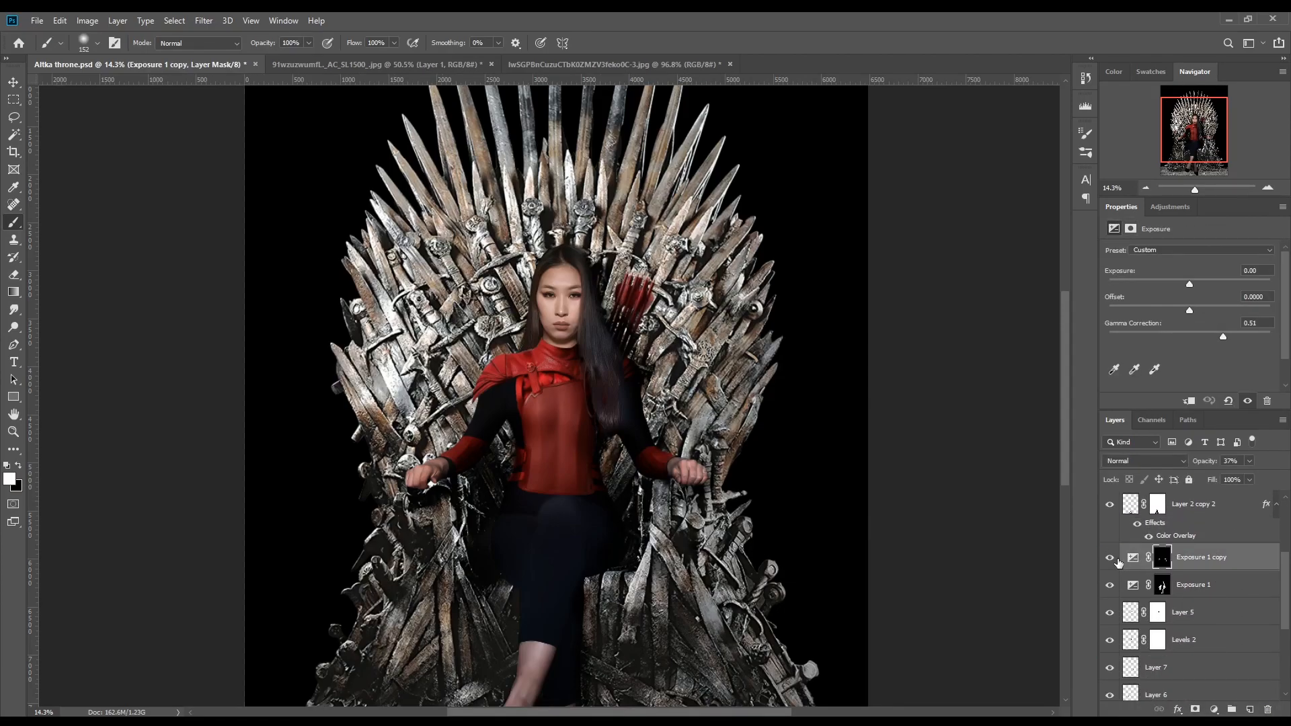
left_click(1109, 558)
scroll(1120, 515, "up", 1)
scroll(770, 510, "down", 2)
scroll(1039, 535, "up", 1)
left_click(1109, 504)
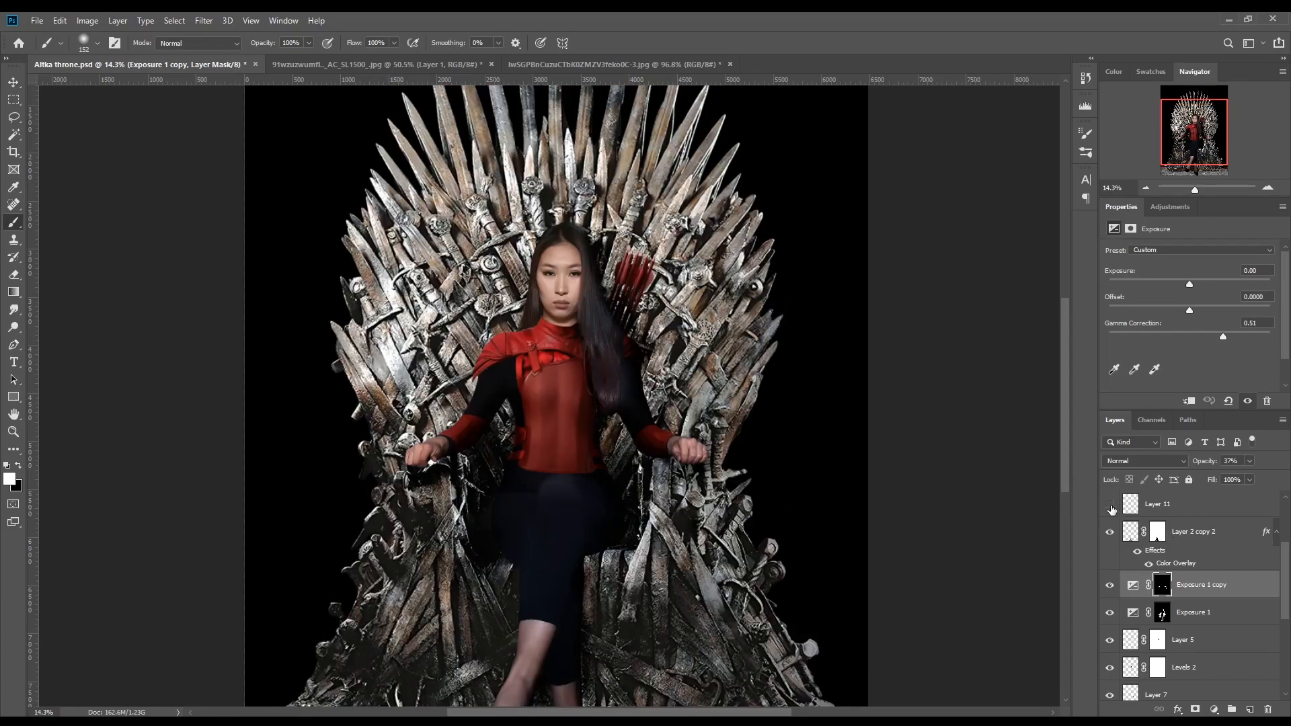
scroll(1274, 551, "up", 4)
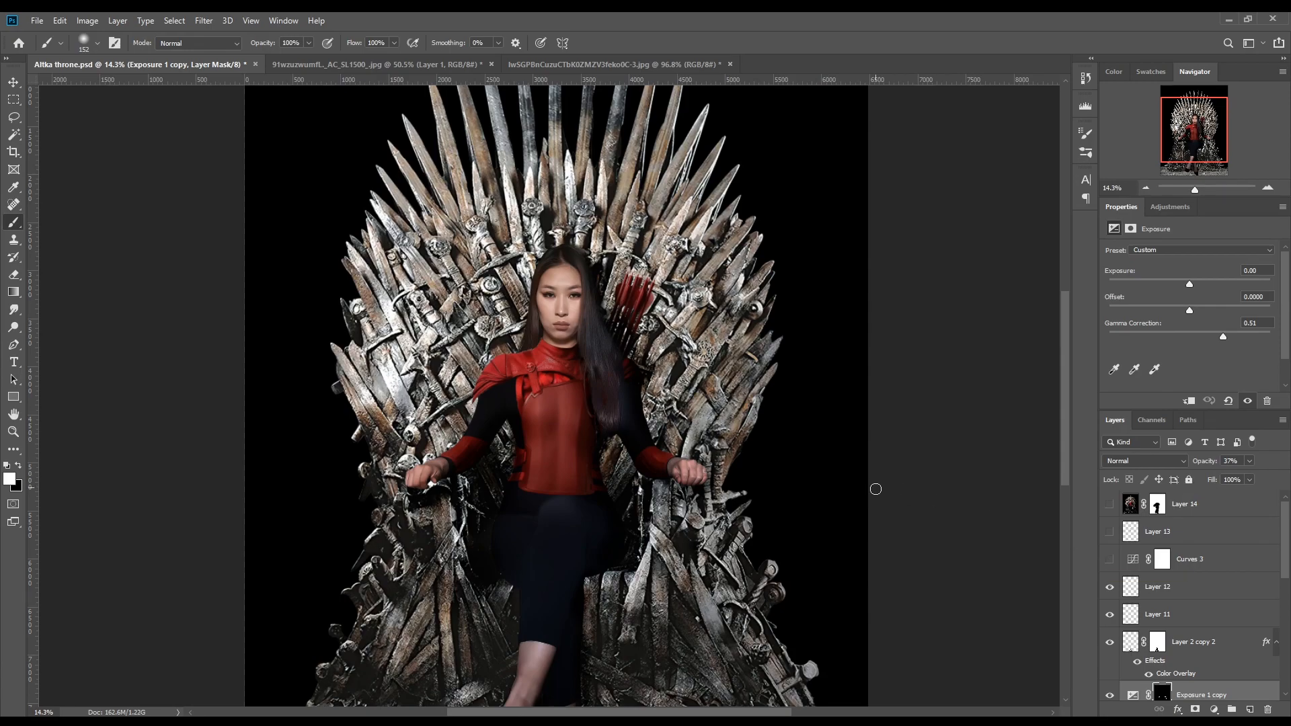
Show the Curves 3 adjustment and open its curve settings.
left_click(1110, 560)
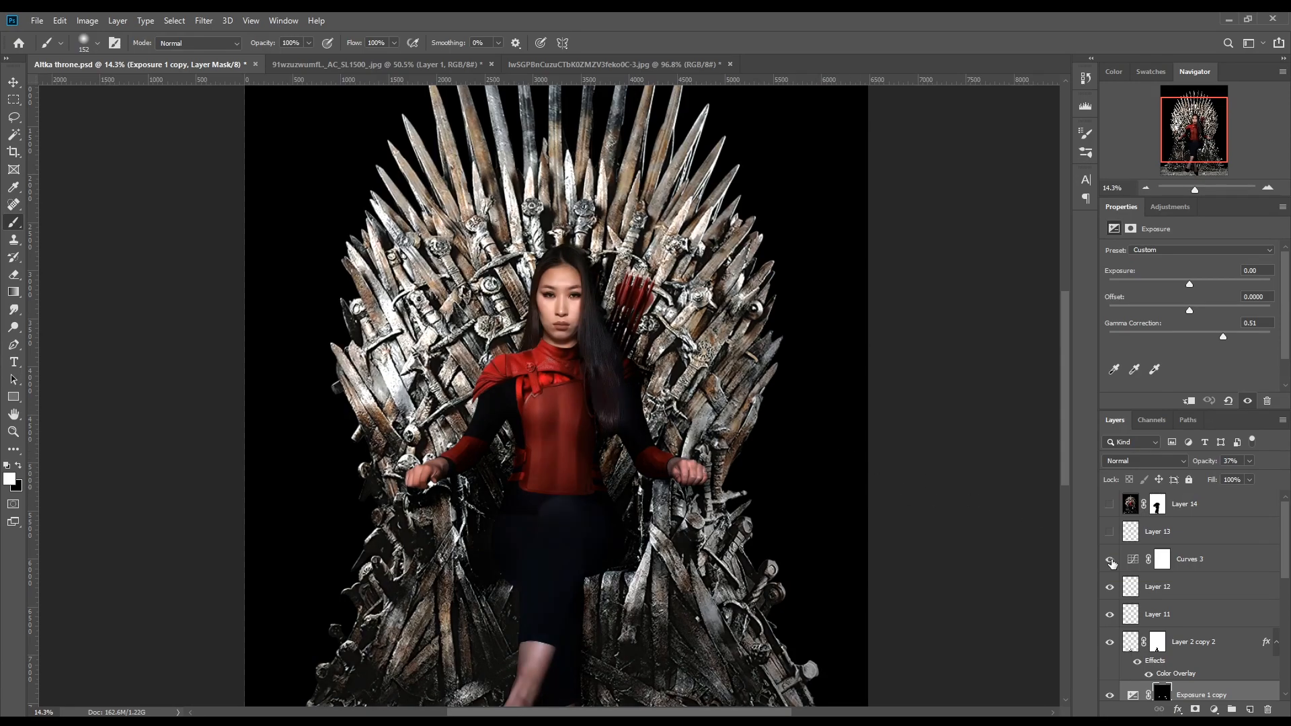
left_click(1110, 560)
left_click(1110, 560)
left_click(1135, 562)
scroll(1281, 320, "down", 2)
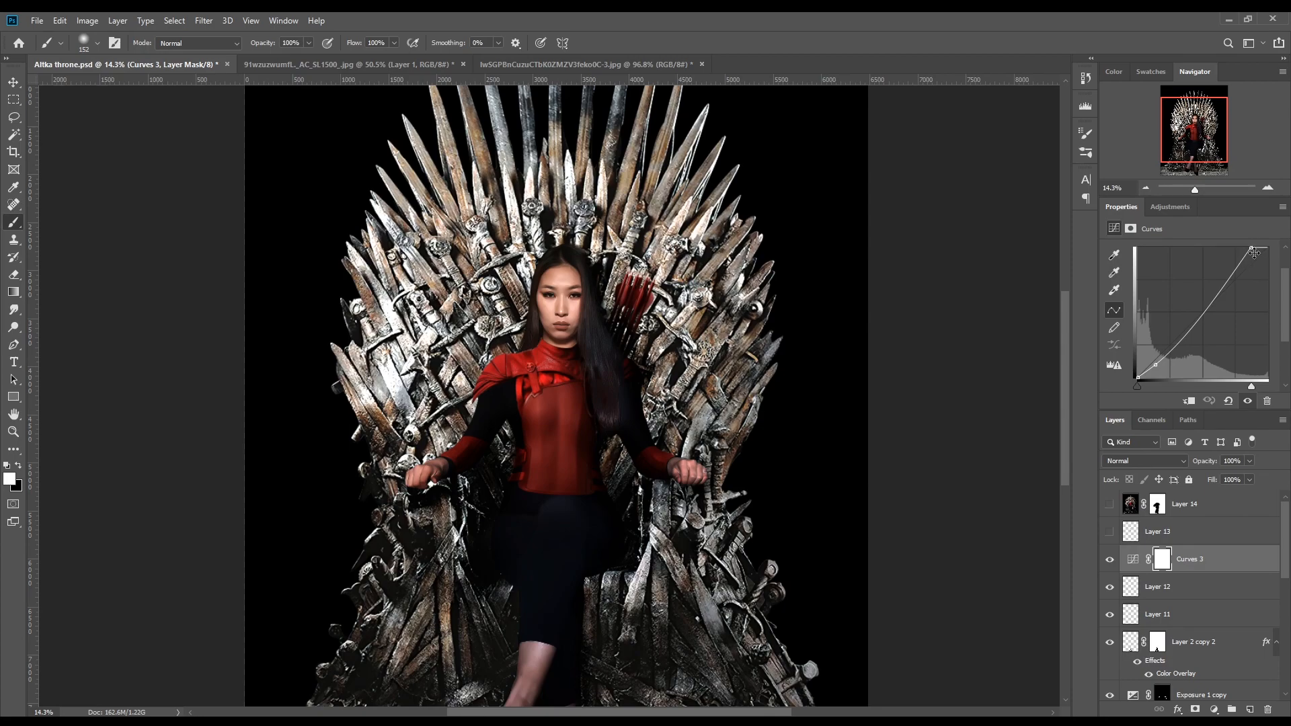
Try shifting the highlight point and lowering the shadow point of the Curves 3 curve, and undo the change.
left_click_drag(1250, 247, 1249, 237)
mouse_move(1249, 247)
left_mouse_down()
mouse_move(1242, 314)
mouse_move(1249, 240)
left_mouse_up()
mouse_move(1154, 364)
left_mouse_down()
mouse_move(1162, 375)
mouse_move(1148, 357)
mouse_move(1157, 368)
mouse_move(1134, 371)
left_mouse_up()
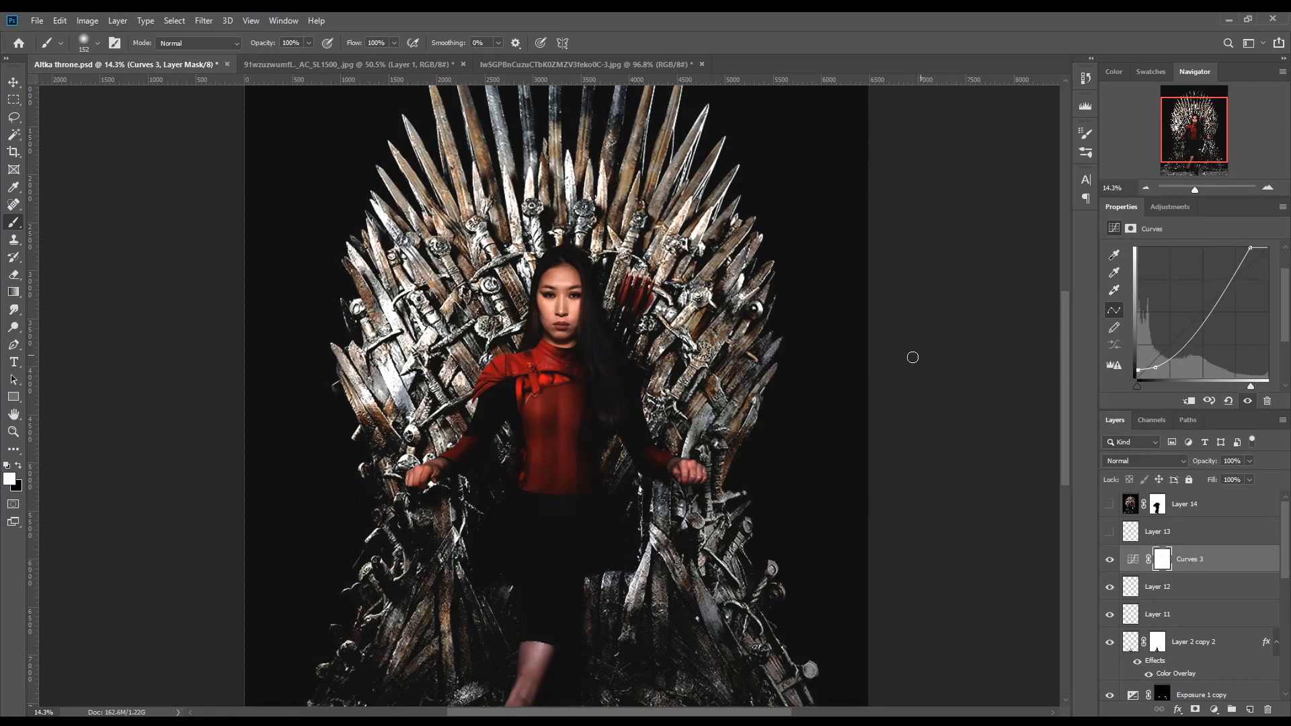
key("ctrl+z")
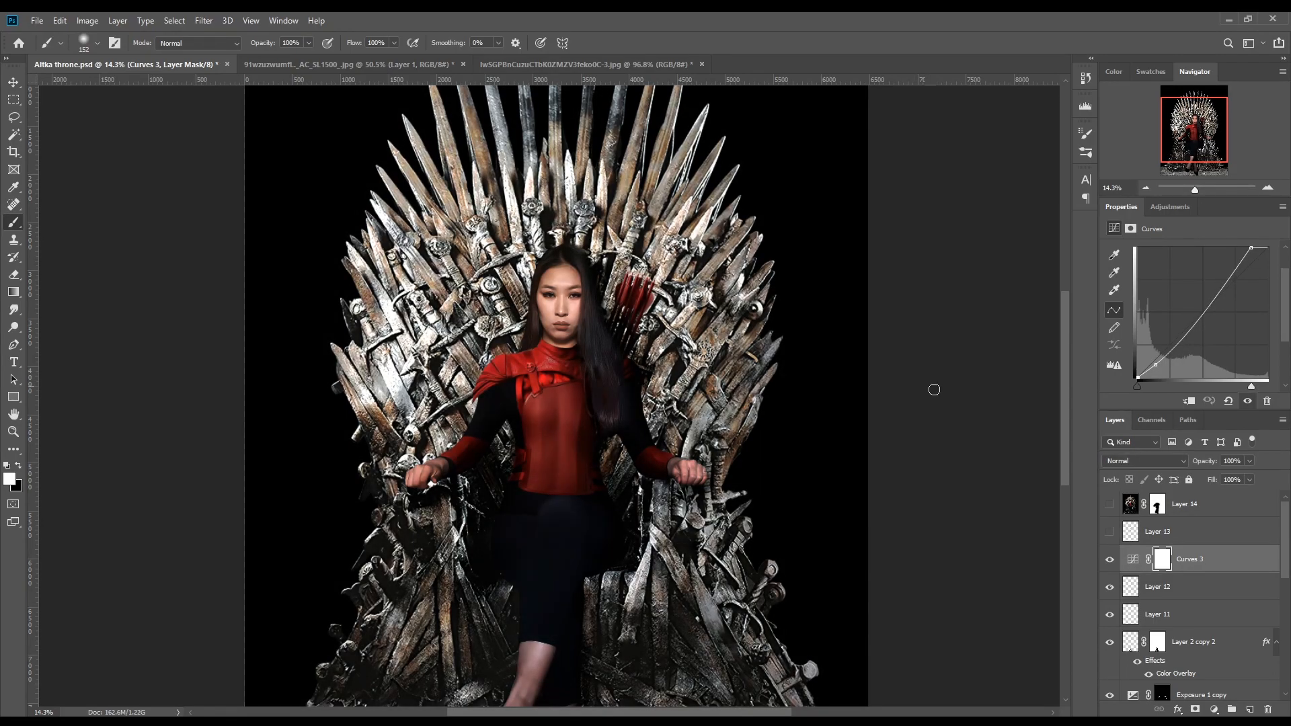
scroll(596, 404, "down", 5)
scroll(537, 374, "up", 3)
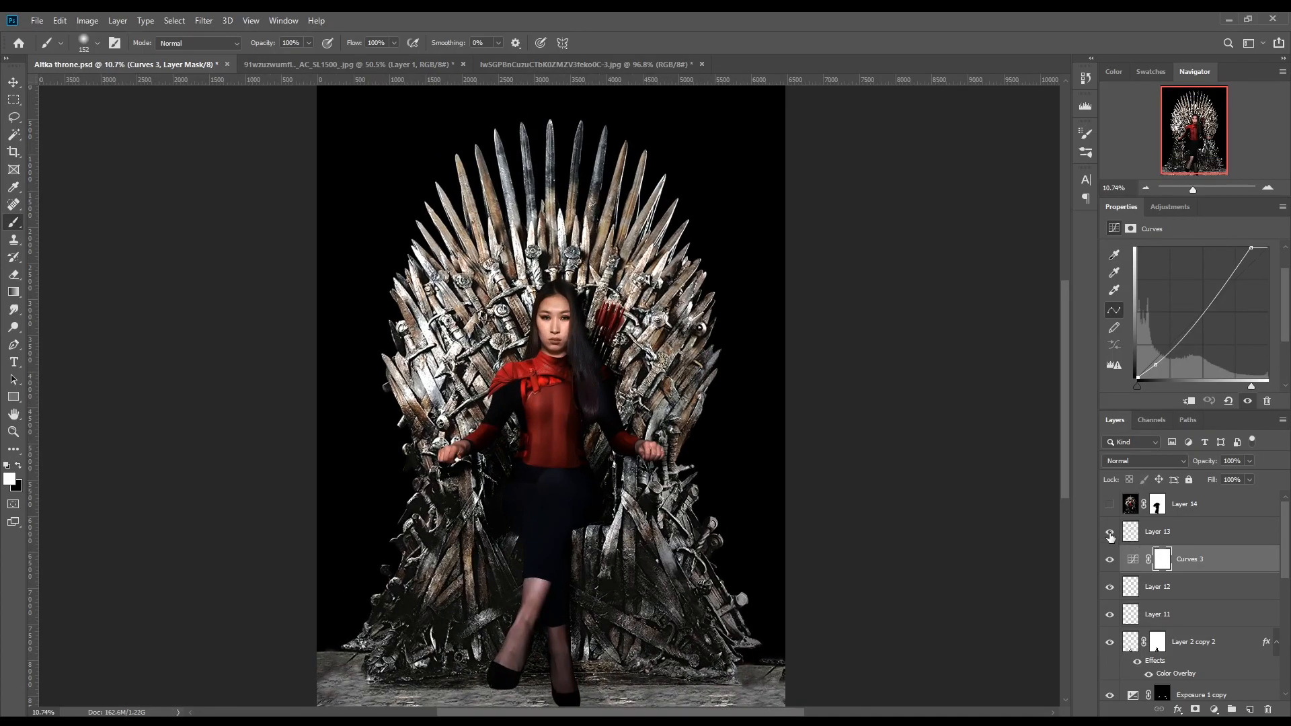
Compare the whole composite with Layer 14 switched on and off.
left_click(1109, 505)
left_click(1109, 505)
left_click_drag(435, 404, 449, 394)
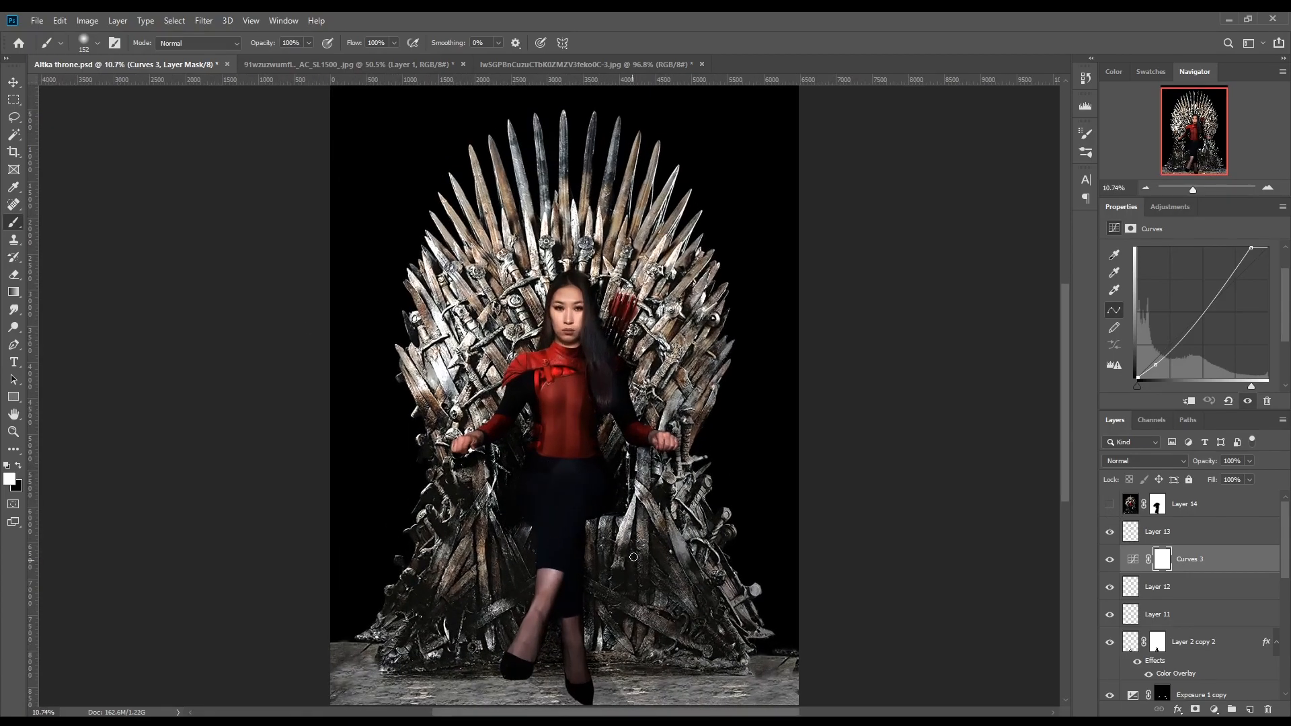
scroll(505, 397, "down", 2)
scroll(507, 410, "up", 1)
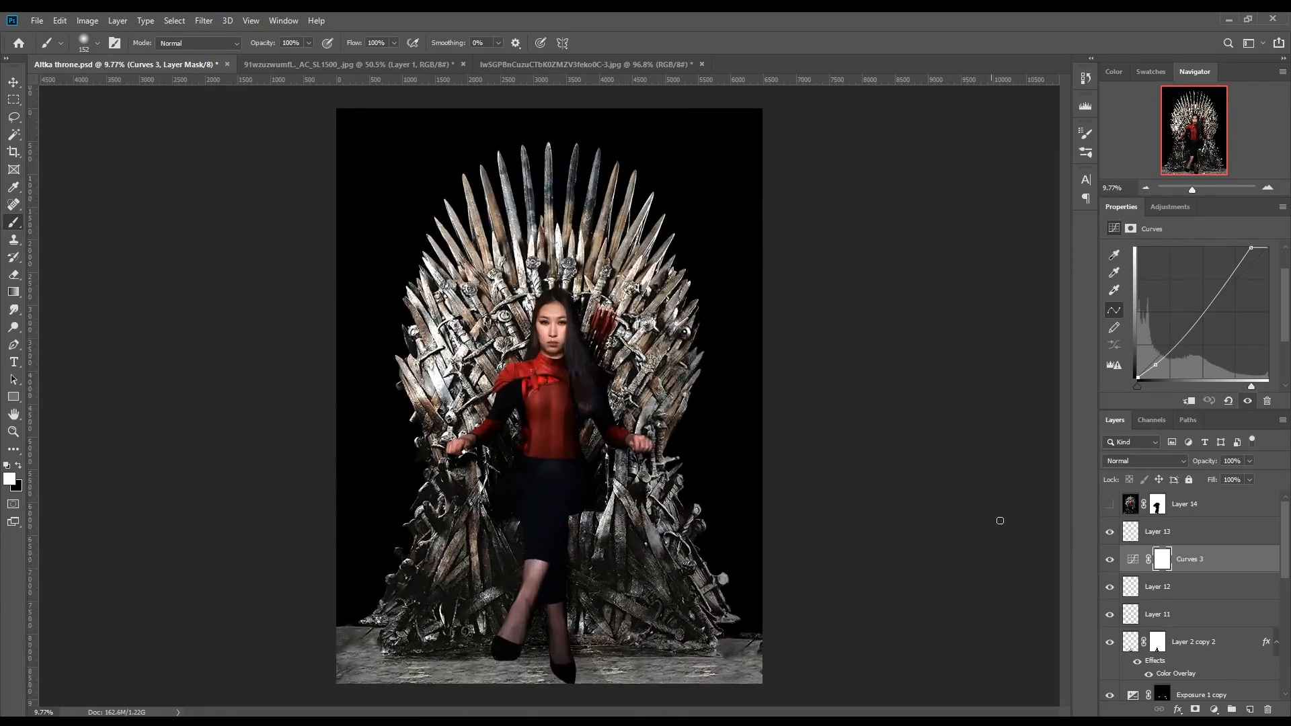
Select Layer 13 and stamp all visible layers into a new layer directly above it.
left_click(1161, 537)
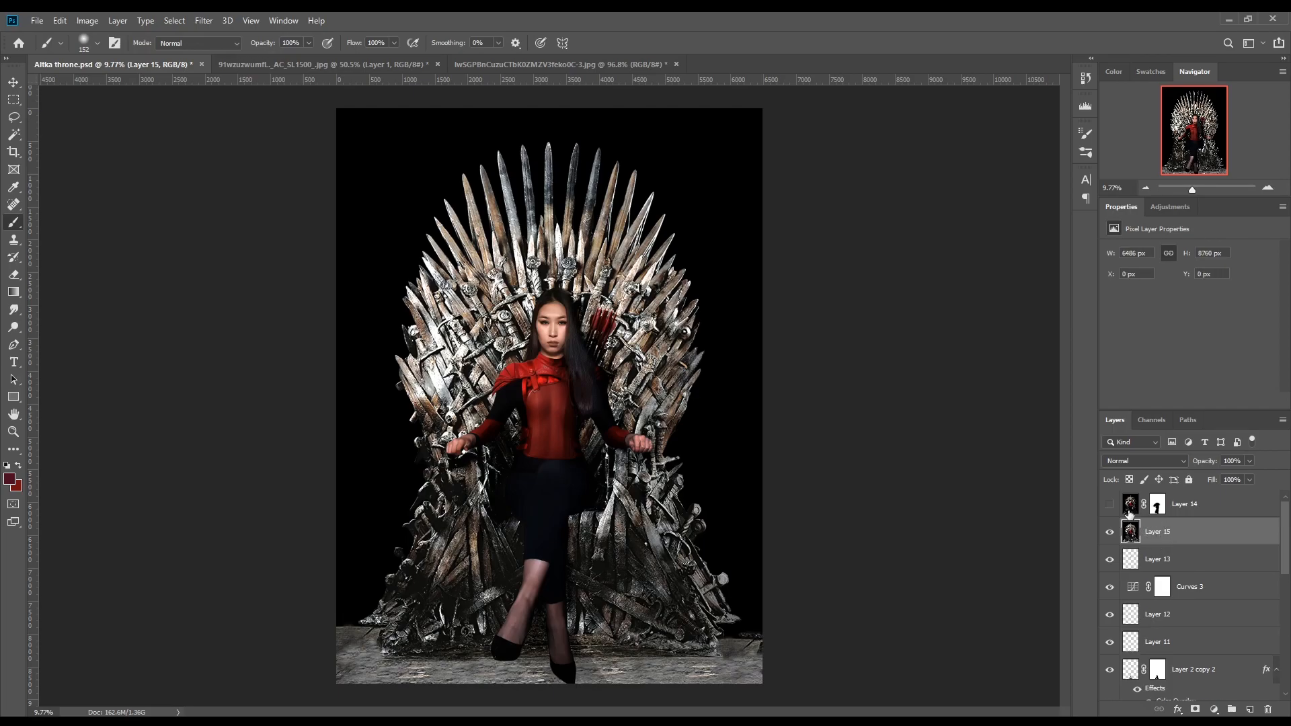
left_click(1110, 534)
Try the Camera Raw Filter on Layer 15 with Exposure +0.30, Contrast +29, Highlights -46, Clarity +13, Dehaze +6, Vibrance +12 and Saturation +18.
left_click(202, 21)
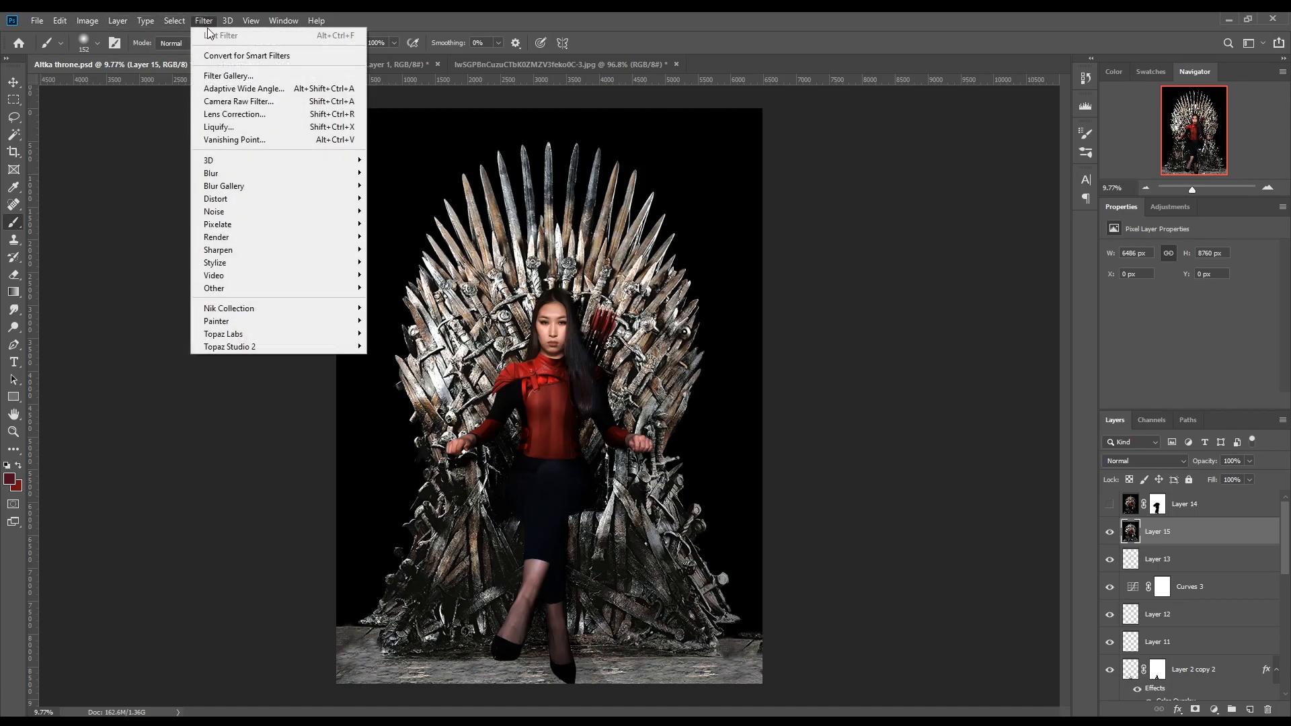
left_click(235, 101)
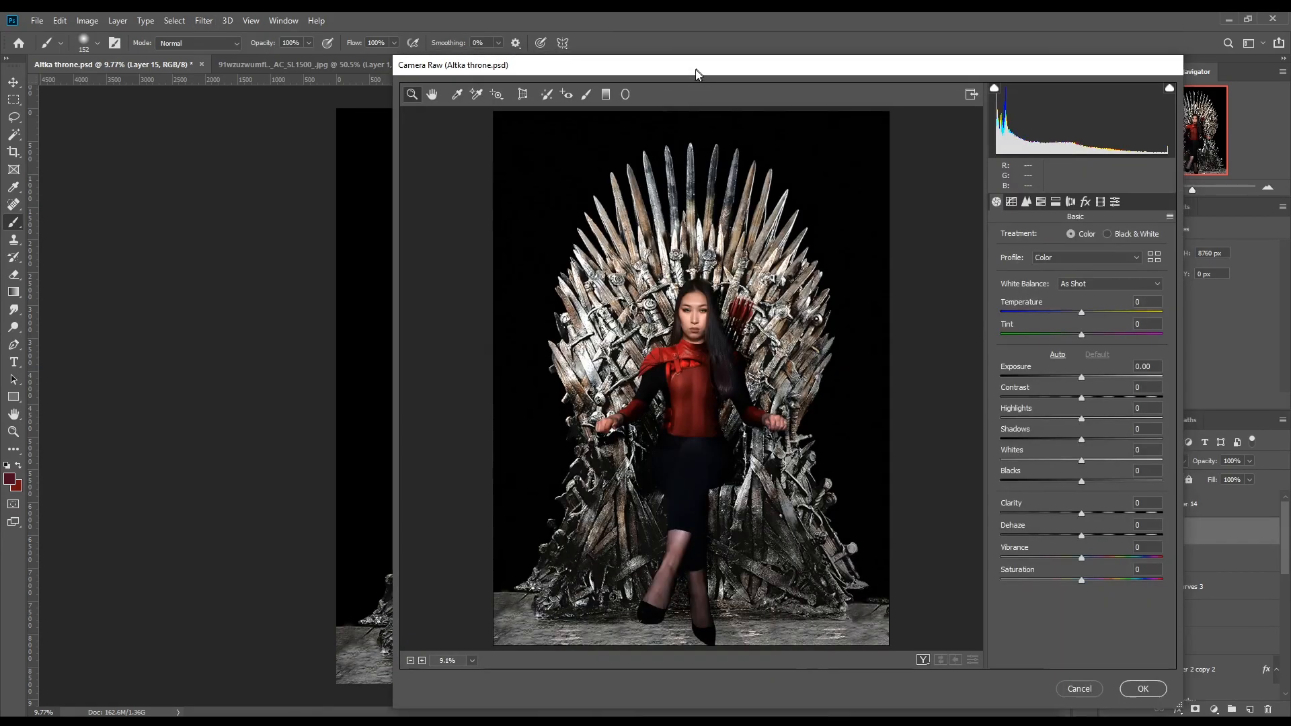
left_click_drag(692, 72, 487, 64)
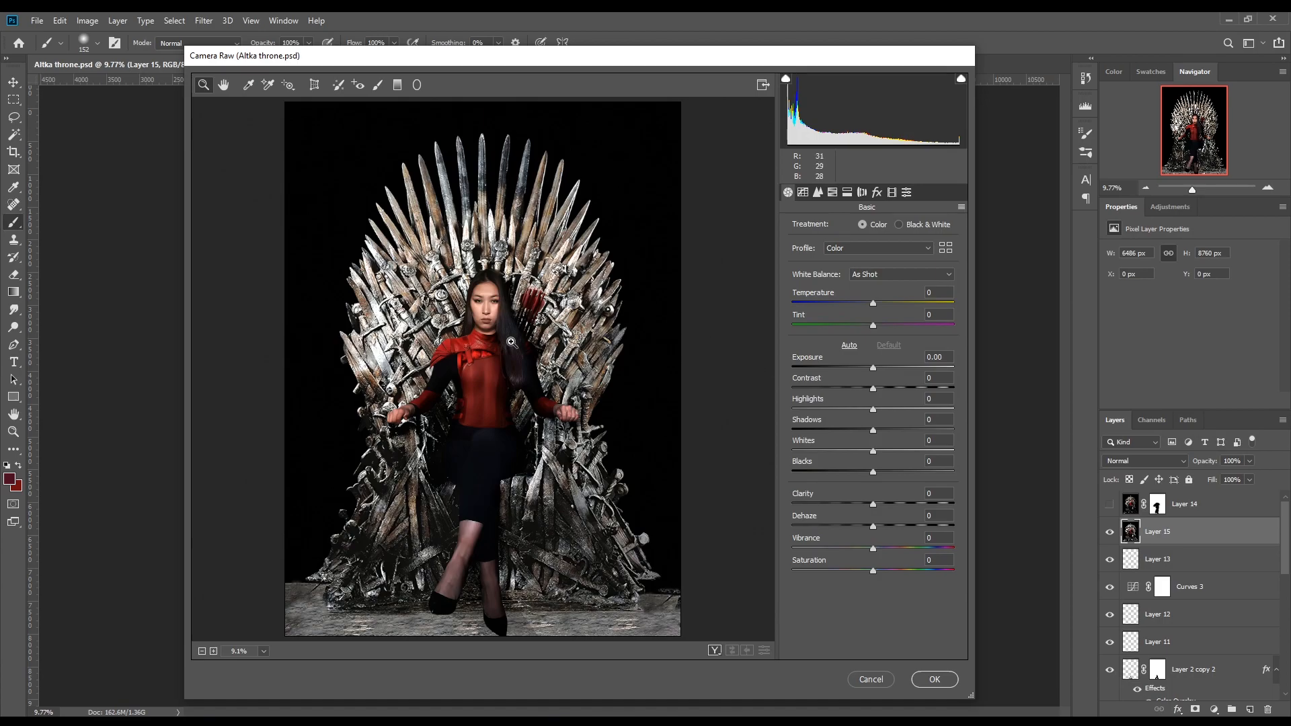
left_click_drag(874, 368, 837, 413)
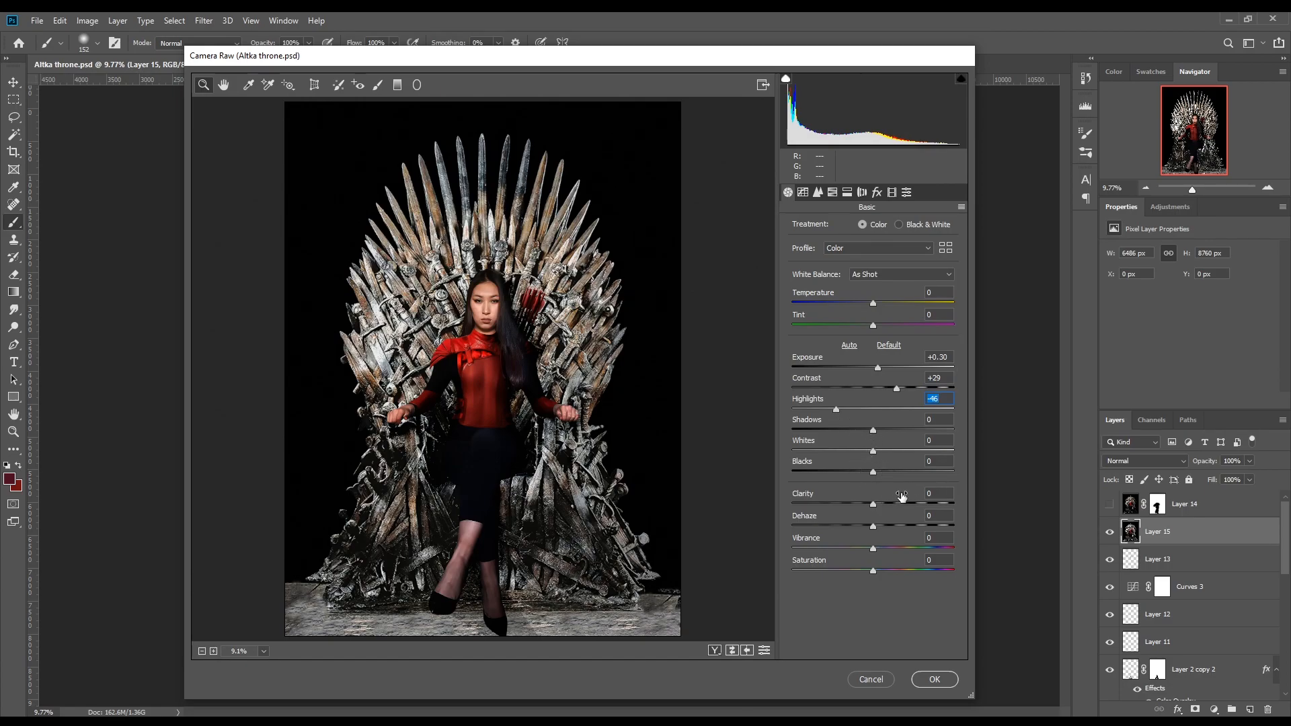
left_click_drag(874, 505, 889, 570)
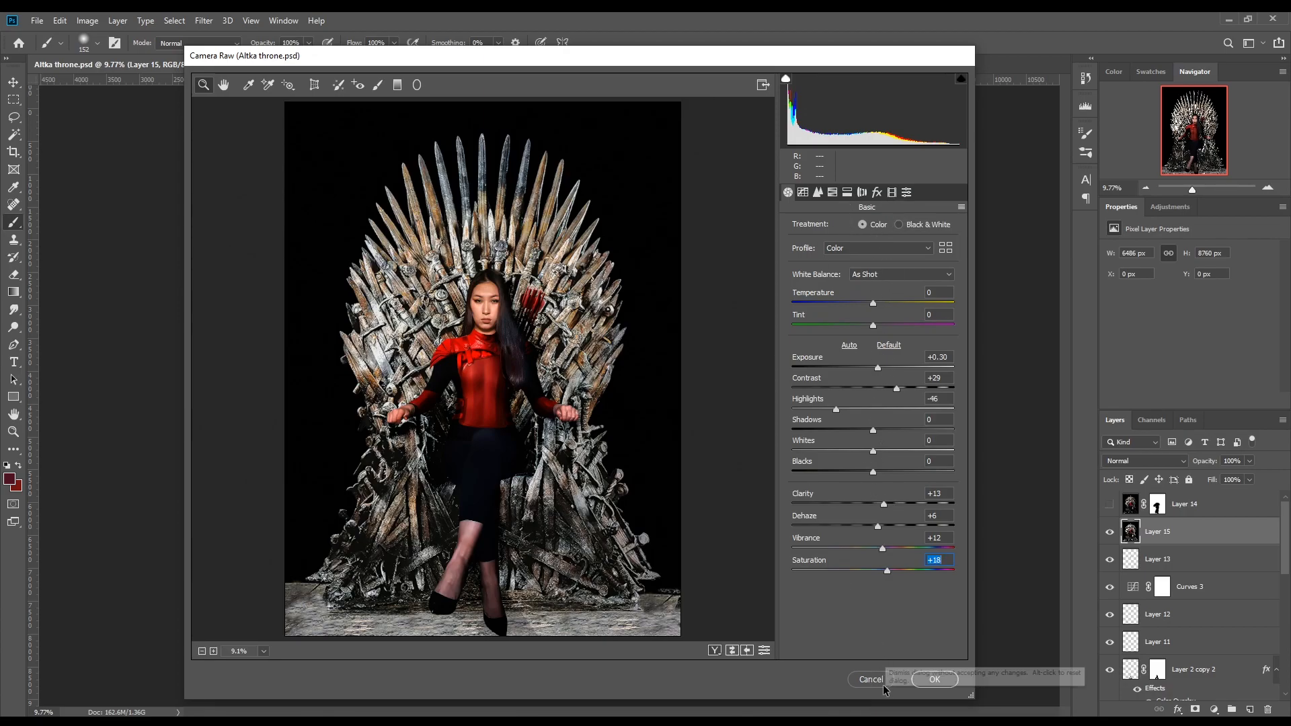
key("Return")
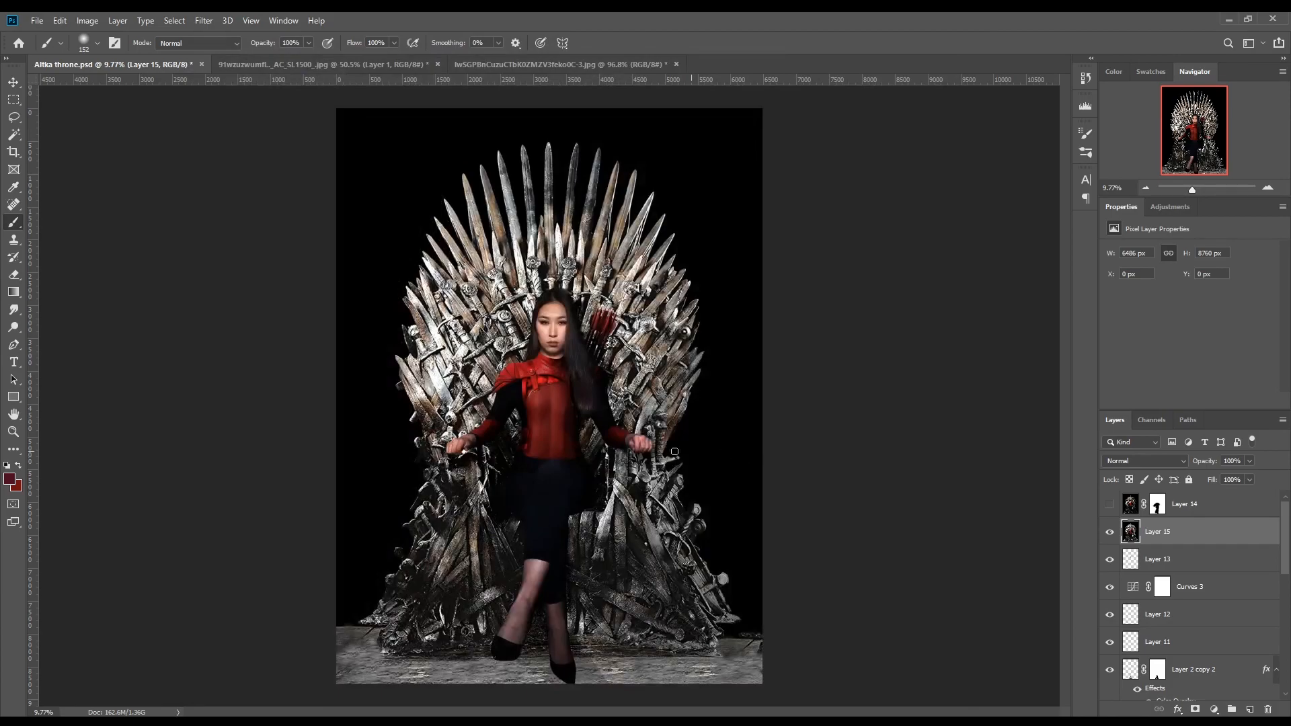